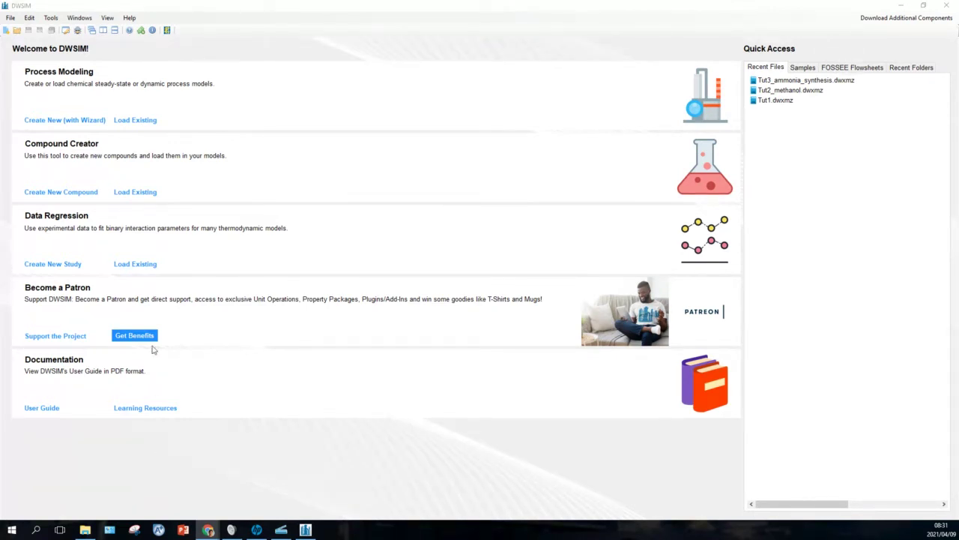
# Create a new process model with the configuration wizard and add Argon to its compounds
pyautogui.click(73, 124)
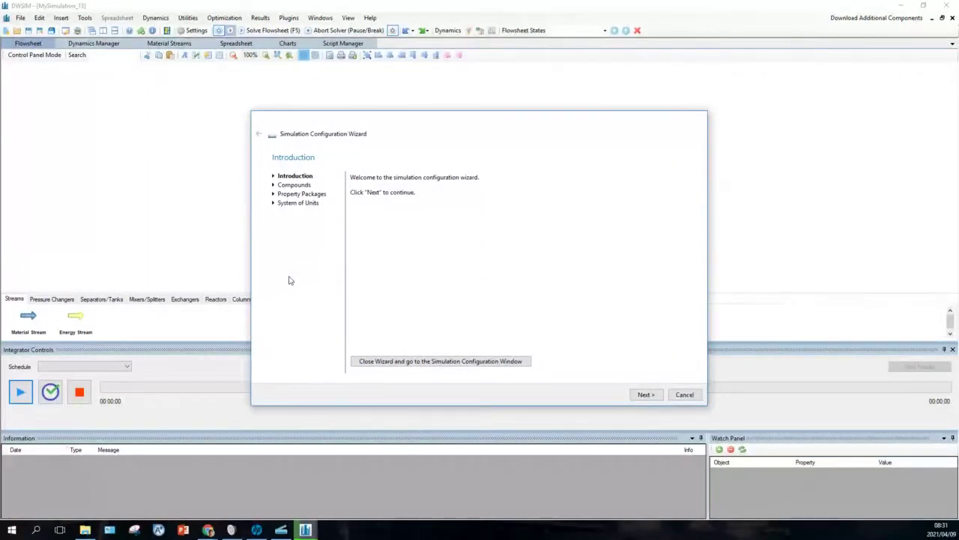
pyautogui.click(641, 395)
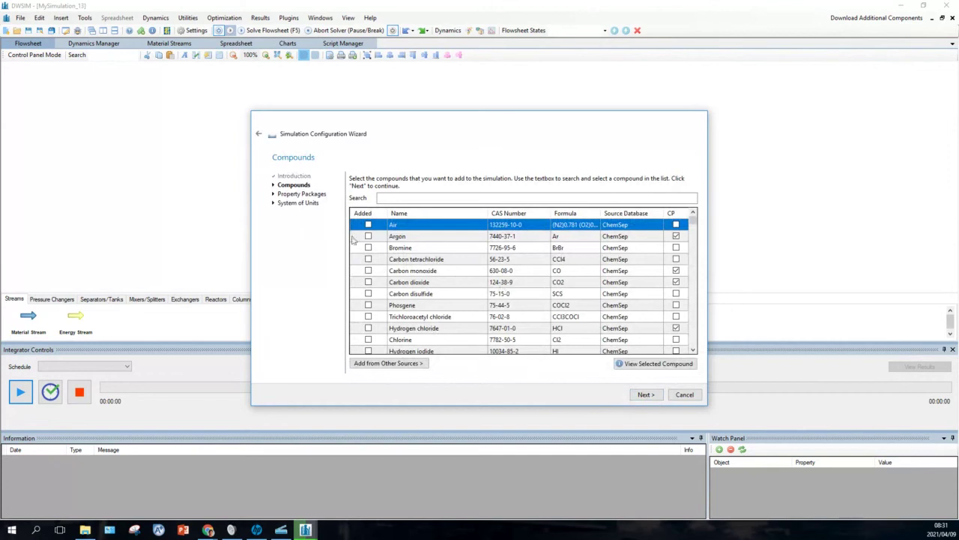
pyautogui.click(368, 236)
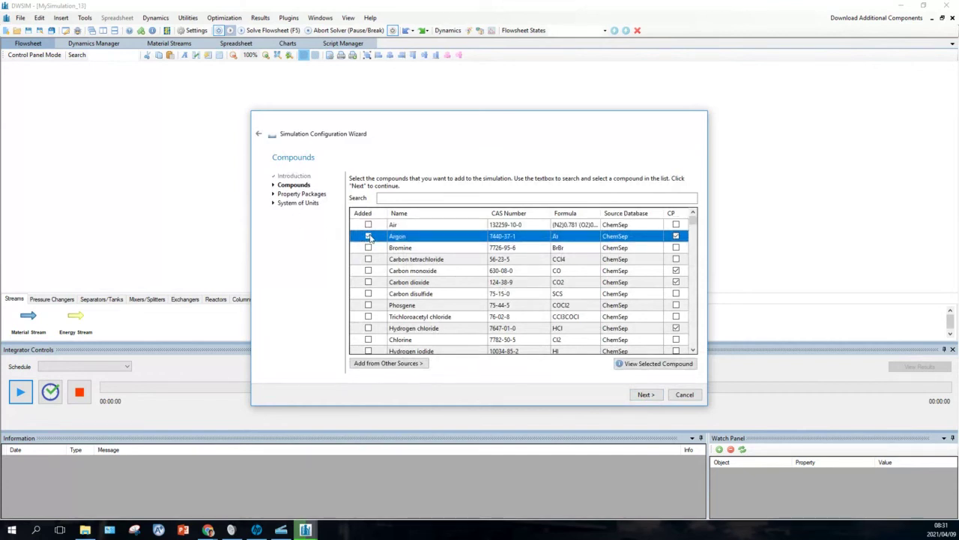
# Search the compound list for "Nit" and add Nitrogen (N2) to the simulation
pyautogui.click(403, 198)
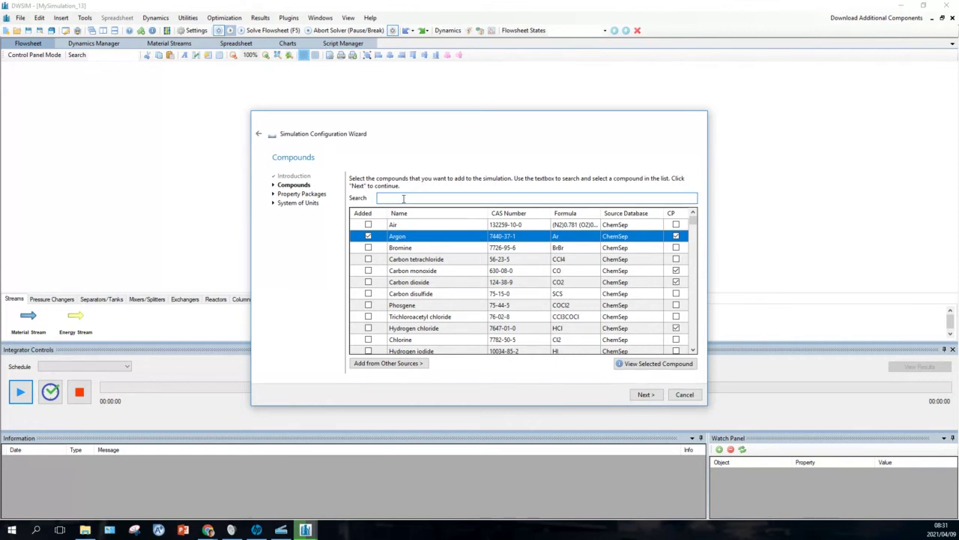
pyautogui.write('Ni')
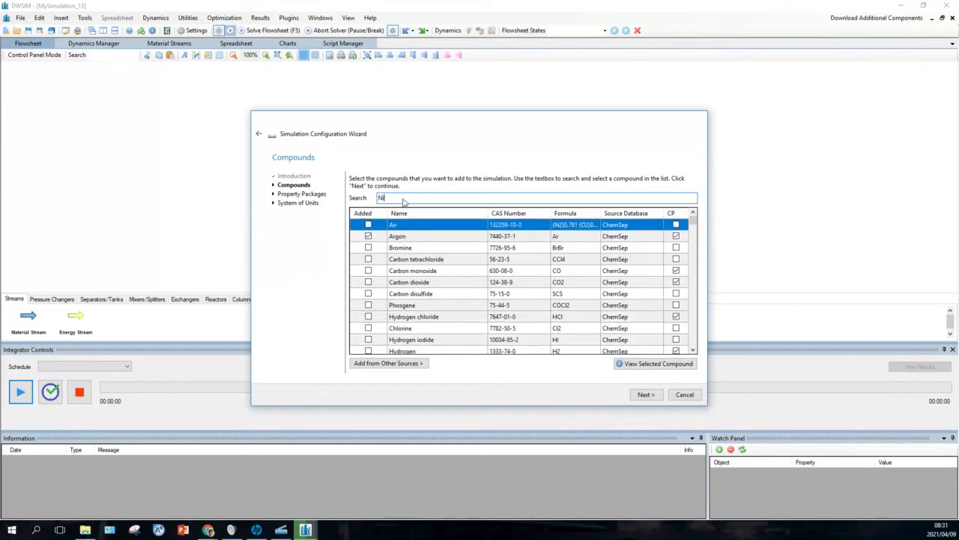
pyautogui.write('t')
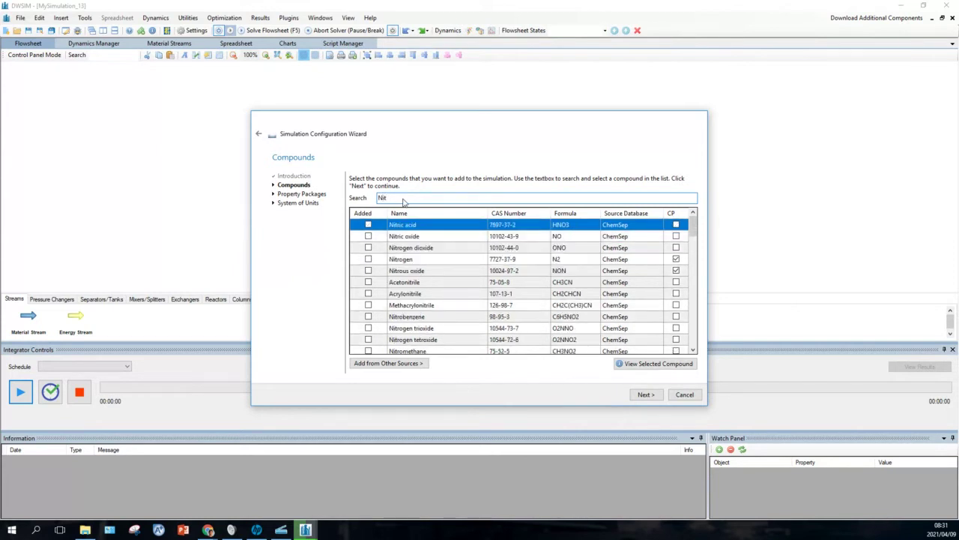
pyautogui.click(368, 259)
pyautogui.click(368, 259)
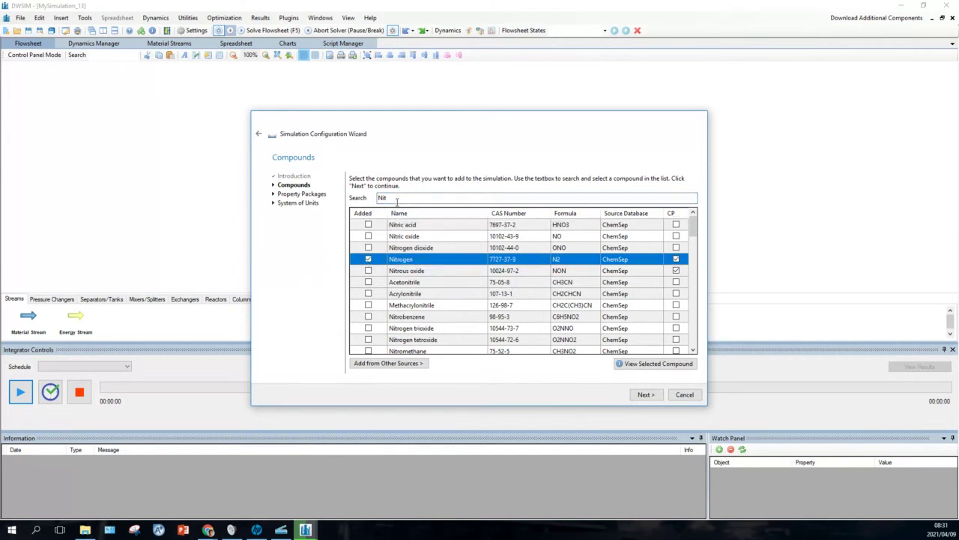
# Search the compound list for "Hydr" and add Hydrogen (H2) to the simulation
pyautogui.doubleClick(397, 198)
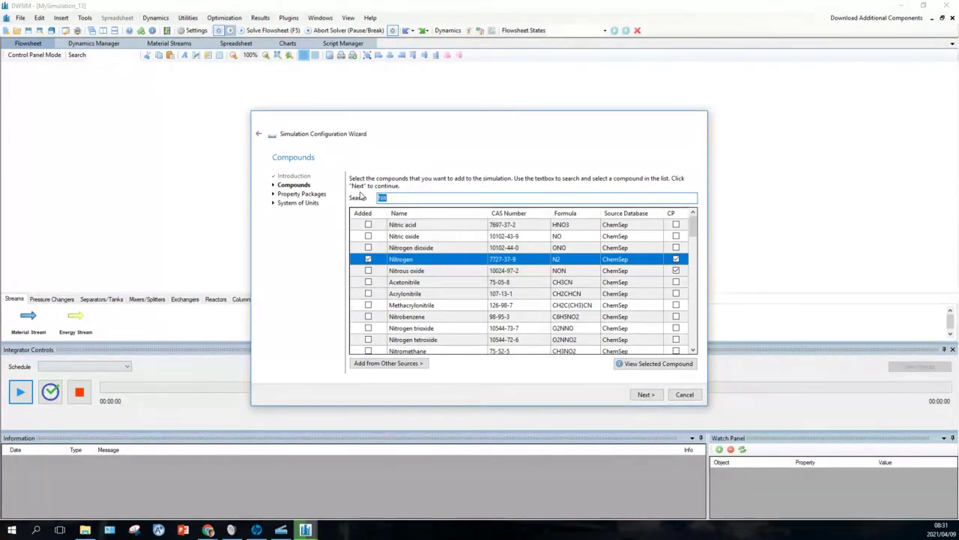
pyautogui.write('Hy')
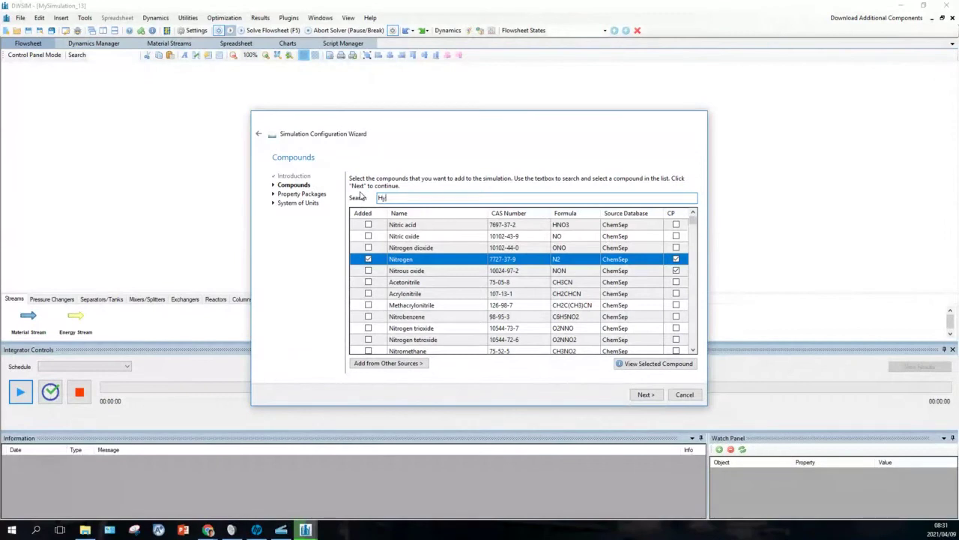
pyautogui.write('dr')
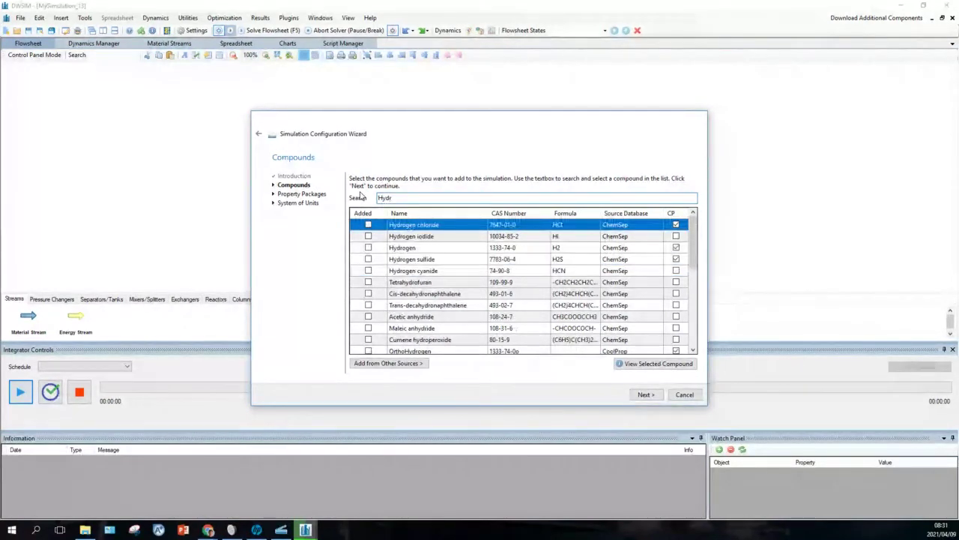
pyautogui.click(368, 247)
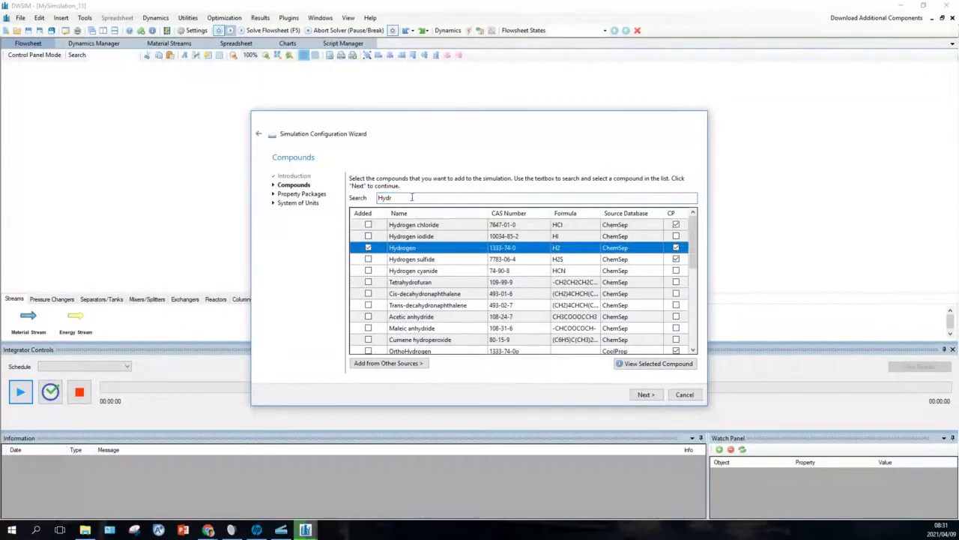
# Search the compound list for "Ammon", add Ammonia (NH3) to the simulation, and clear the search text
pyautogui.moveTo(412, 197); pyautogui.dragTo(365, 197)
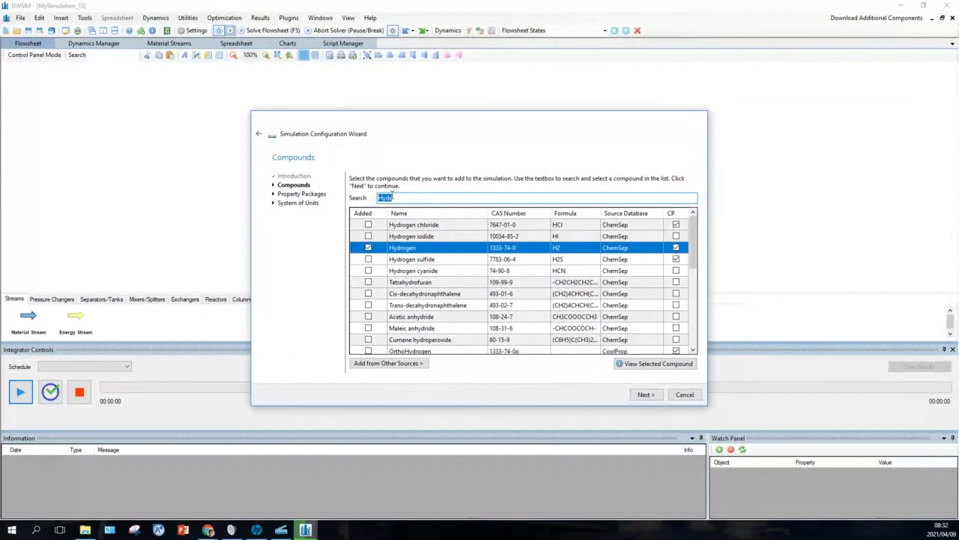
pyautogui.write('Am')
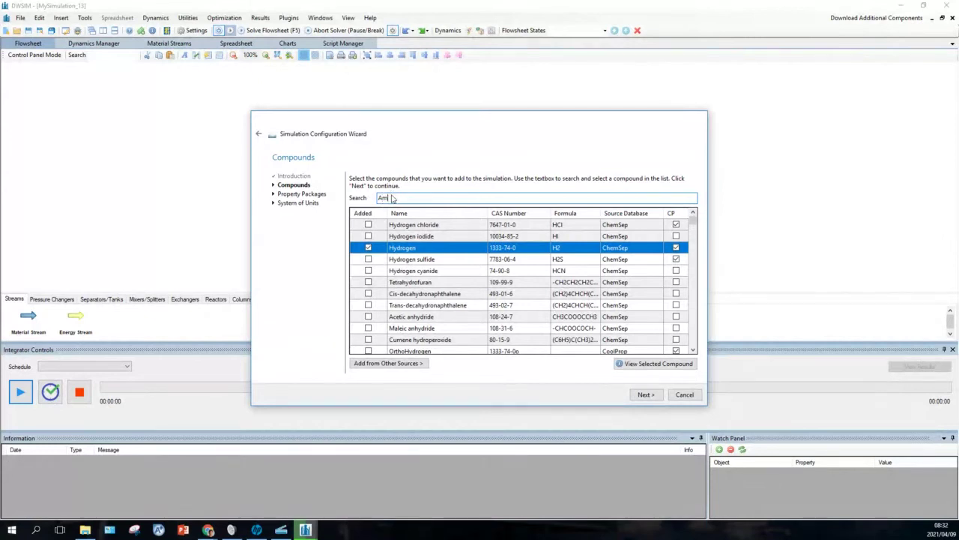
pyautogui.write('mon')
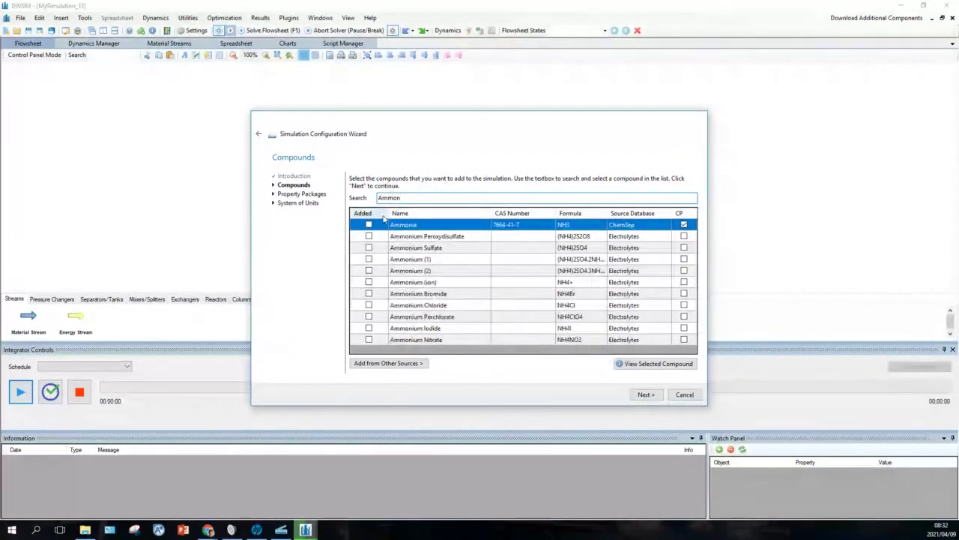
pyautogui.click(368, 226)
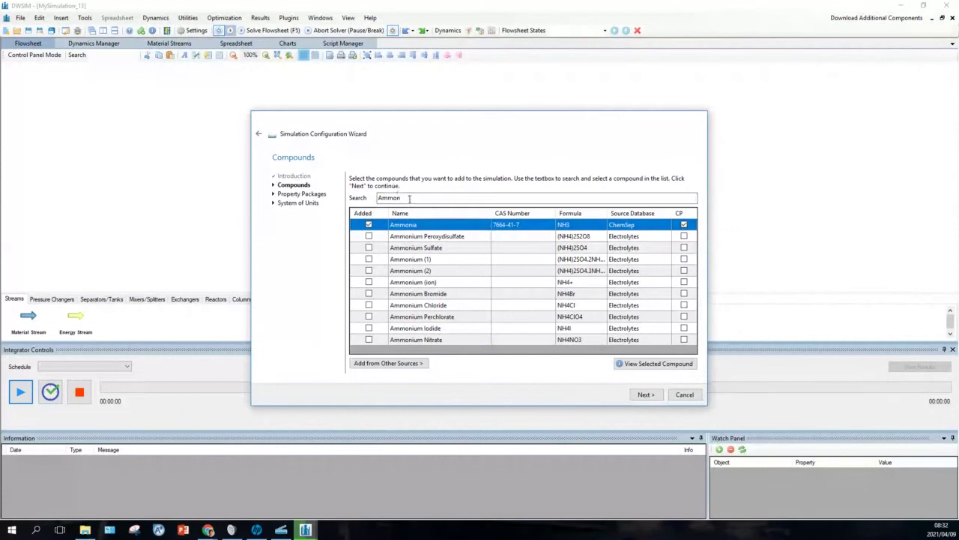
pyautogui.moveTo(409, 198); pyautogui.dragTo(375, 198)
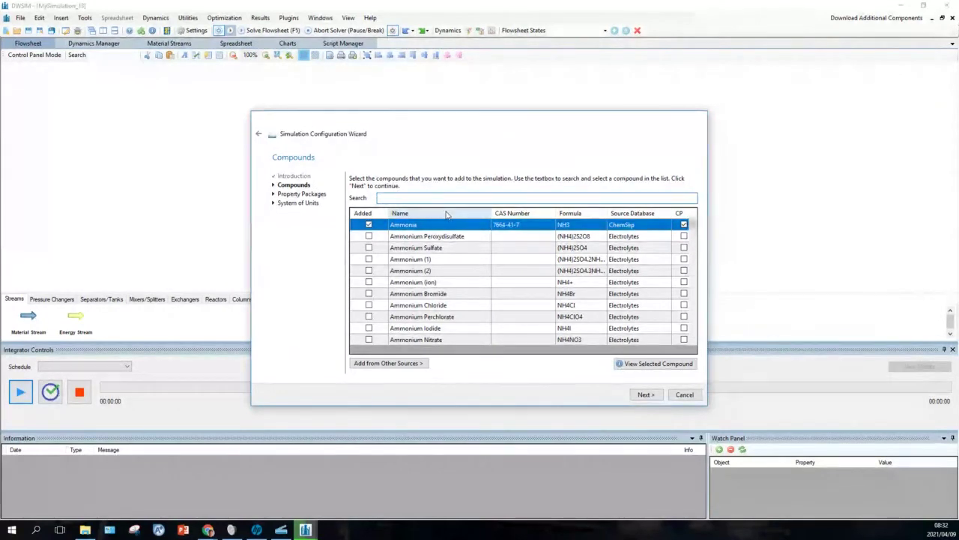
pyautogui.press('BackSpace')
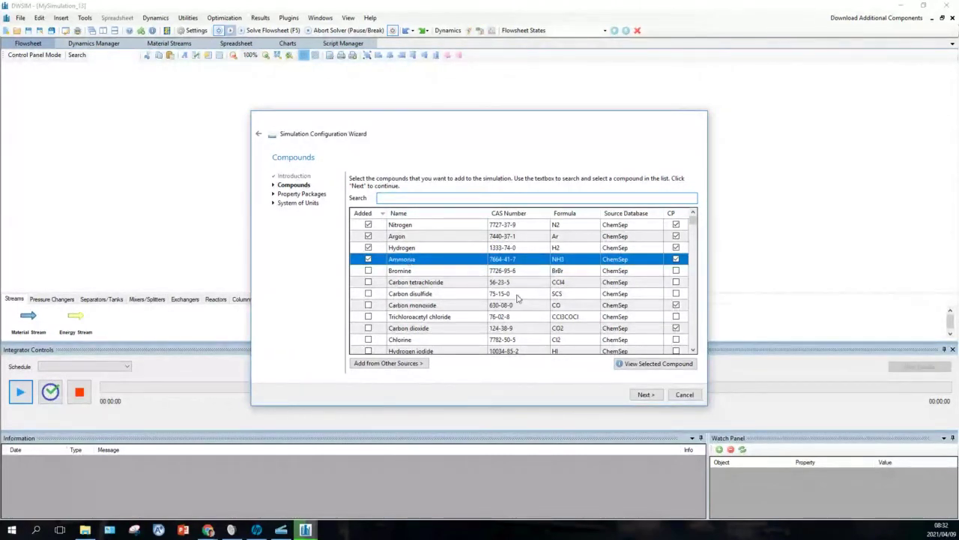
# Add Peng-Robinson (PR) as the simulation's property package
pyautogui.click(644, 395)
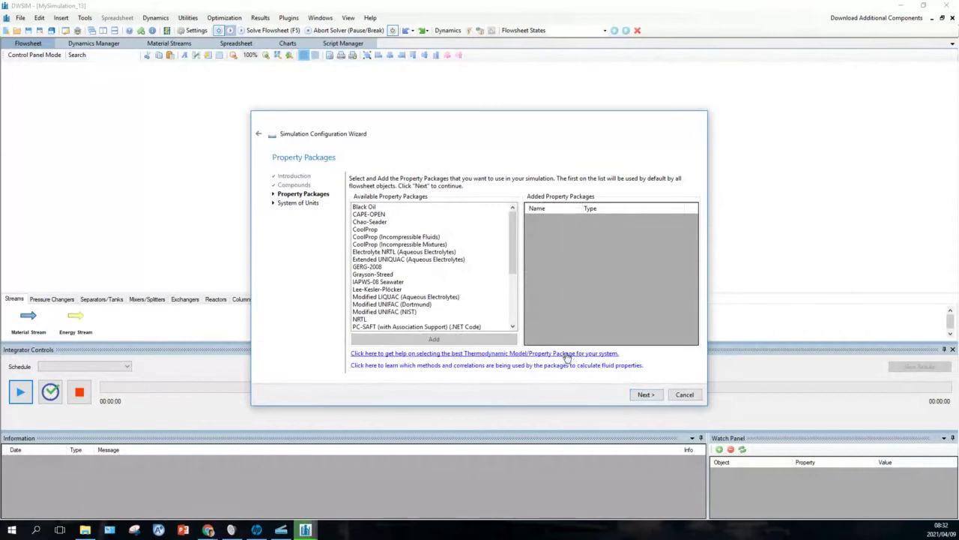
pyautogui.moveTo(510, 241); pyautogui.dragTo(513, 281)
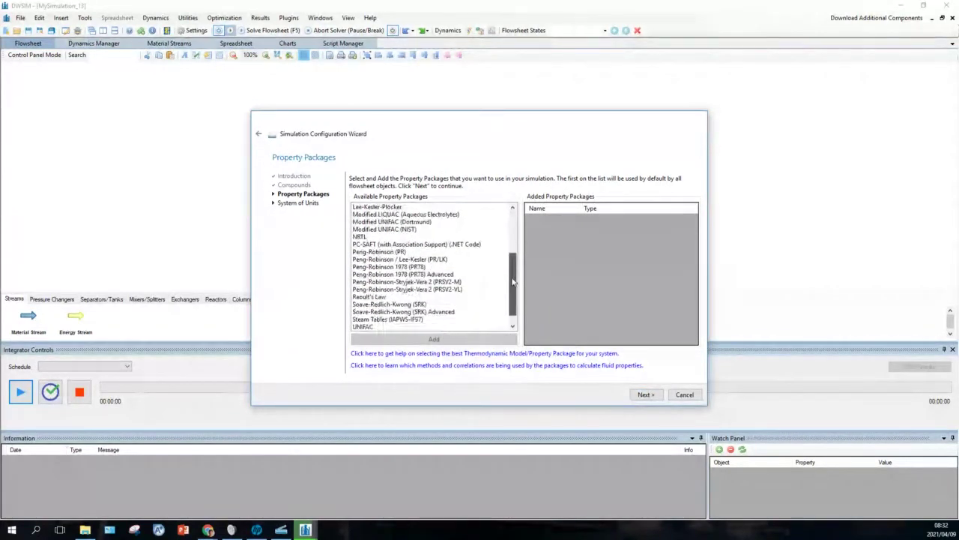
pyautogui.click(378, 253)
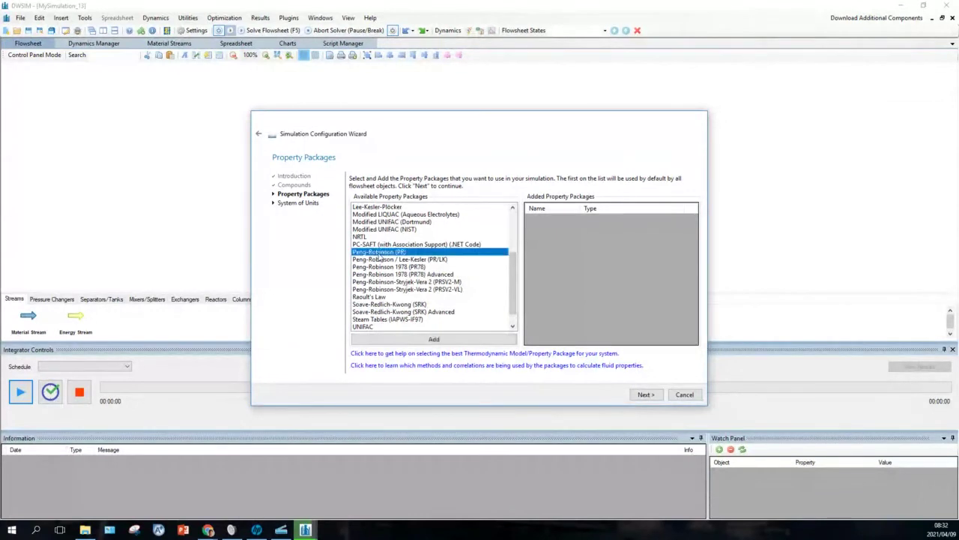
pyautogui.click(421, 340)
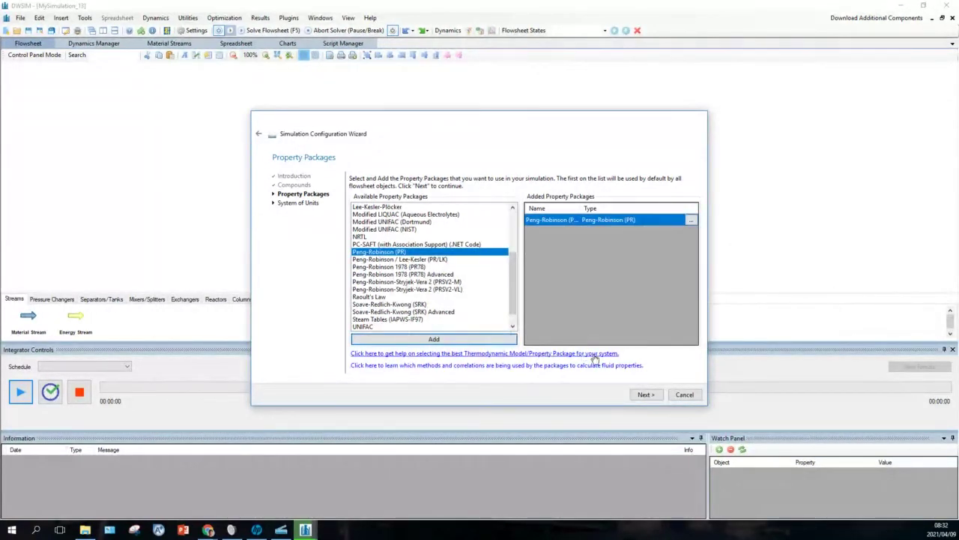
# Choose C5 as the system of units and finish the configuration wizard
pyautogui.click(646, 397)
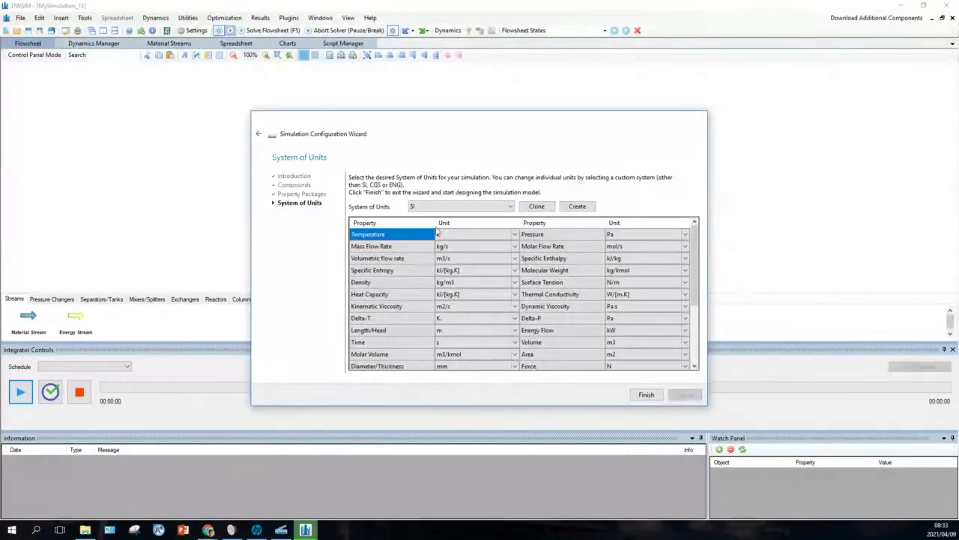
pyautogui.click(511, 208)
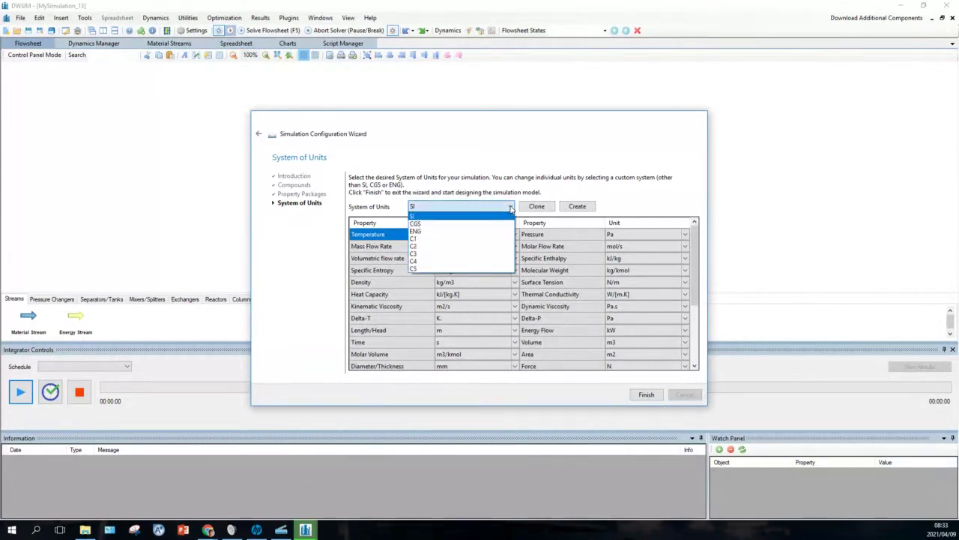
pyautogui.click(483, 269)
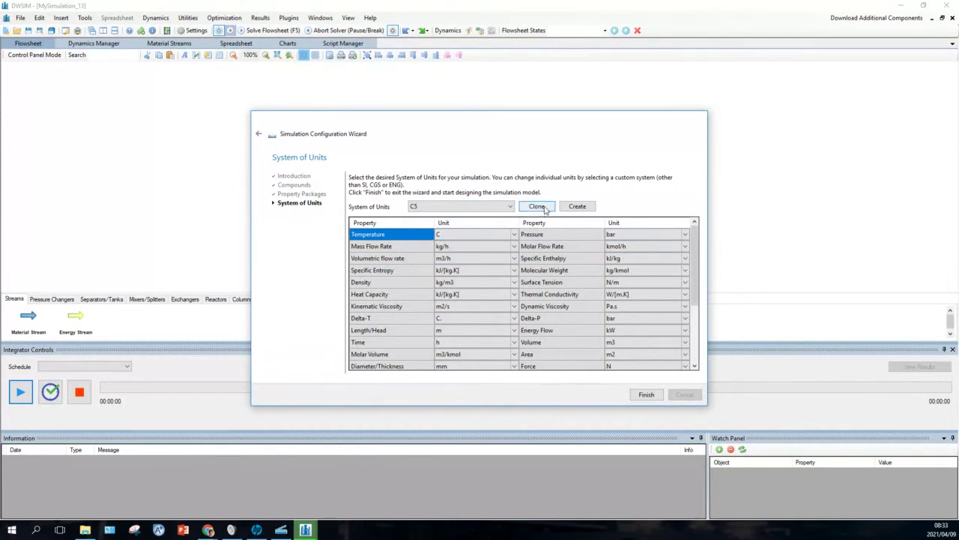
pyautogui.click(643, 395)
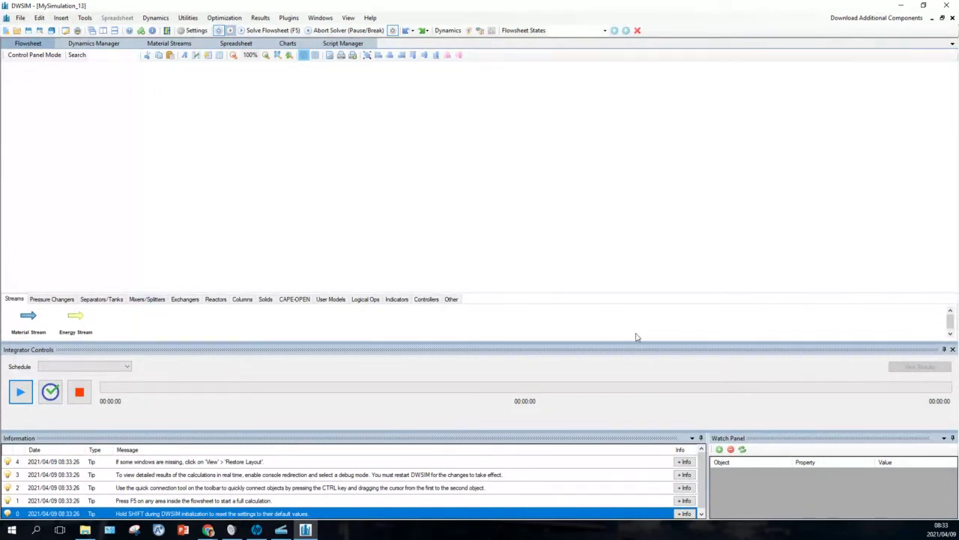
# Close the Integrator Controls and enlarge the flowsheet area by shrinking the Information and Watch panels
pyautogui.click(953, 350)
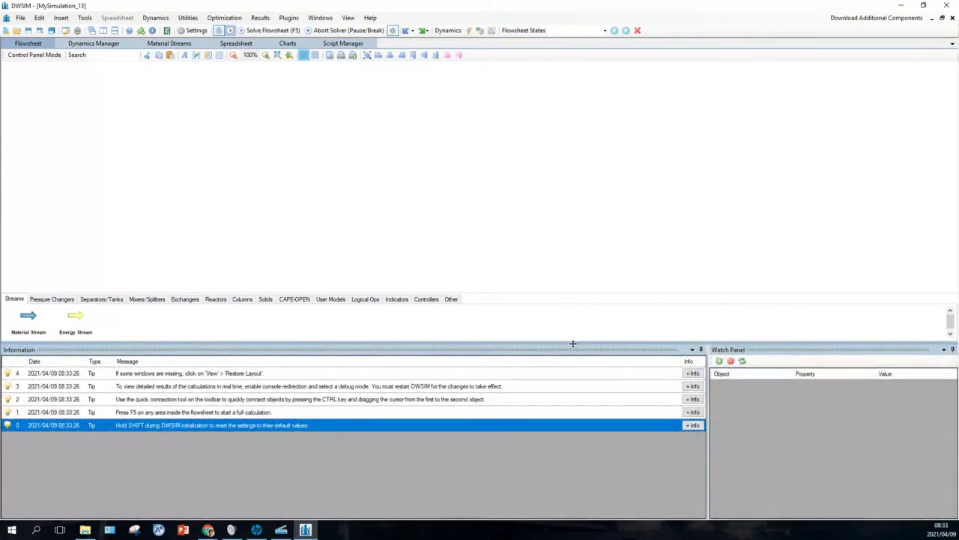
pyautogui.moveTo(572, 344); pyautogui.dragTo(566, 428)
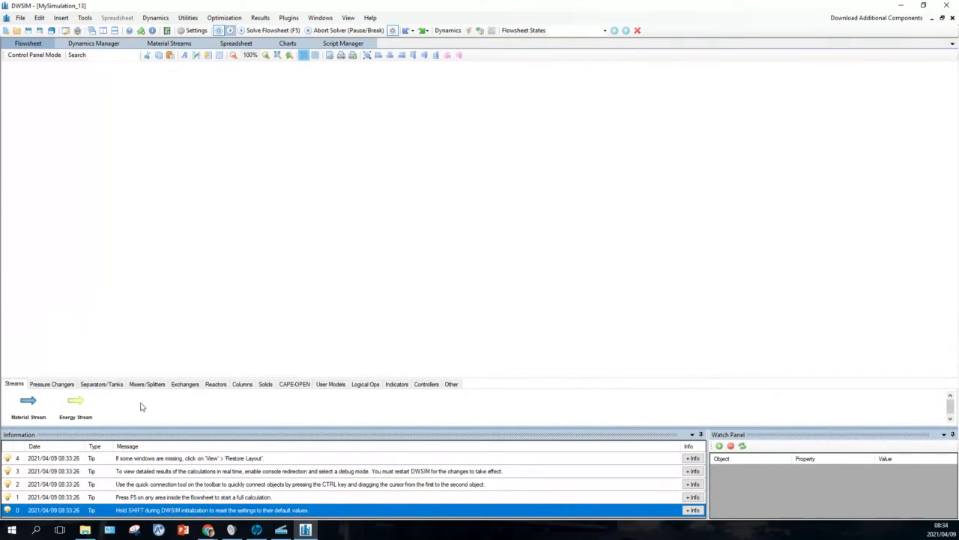
# Place a compressor from the pressure changers on the flowsheet
pyautogui.click(52, 384)
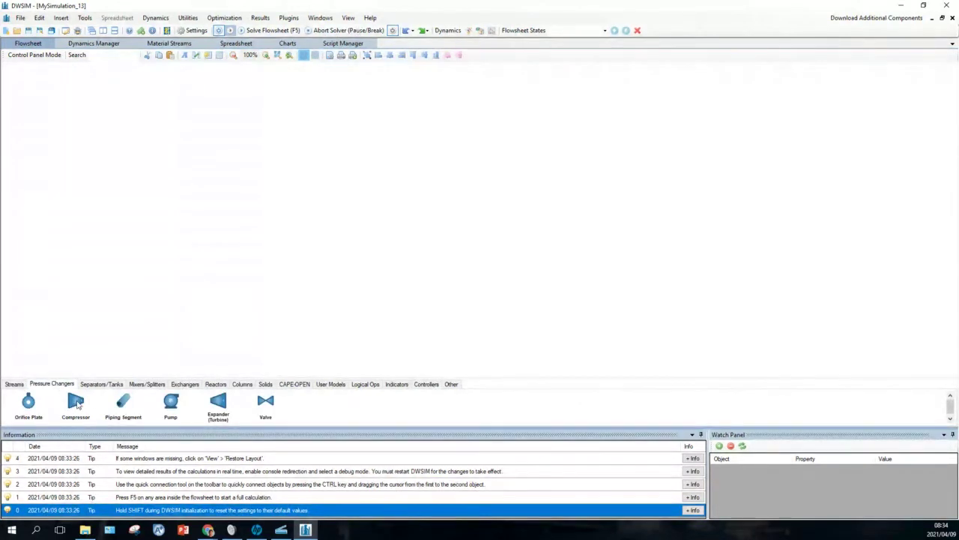
pyautogui.moveTo(76, 403); pyautogui.dragTo(238, 196)
pyautogui.moveTo(252, 197); pyautogui.dragTo(251, 198)
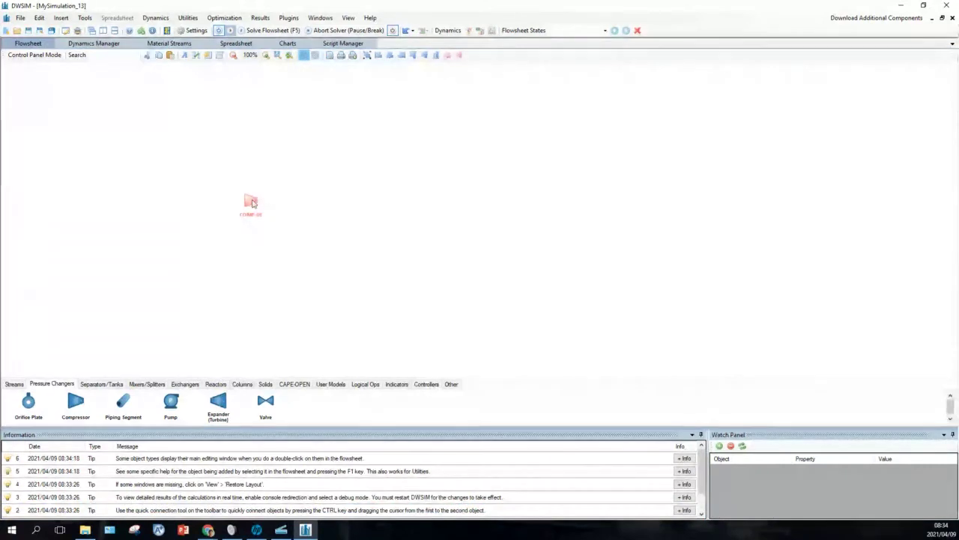
# Set the compressor's outlet pressure to 200 bar and its thermodynamic process to Polytropic
pyautogui.doubleClick(252, 201)
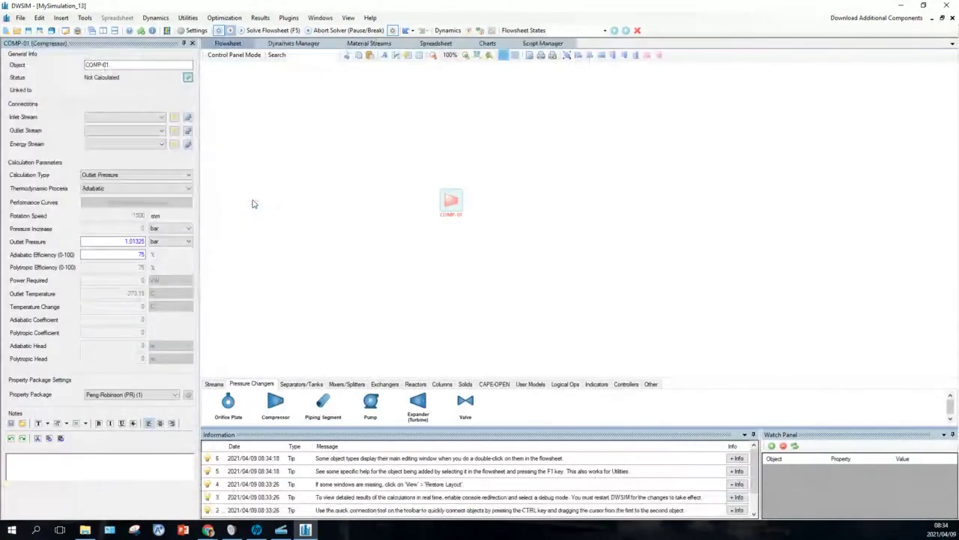
pyautogui.click(123, 241)
pyautogui.moveTo(124, 240); pyautogui.dragTo(150, 241)
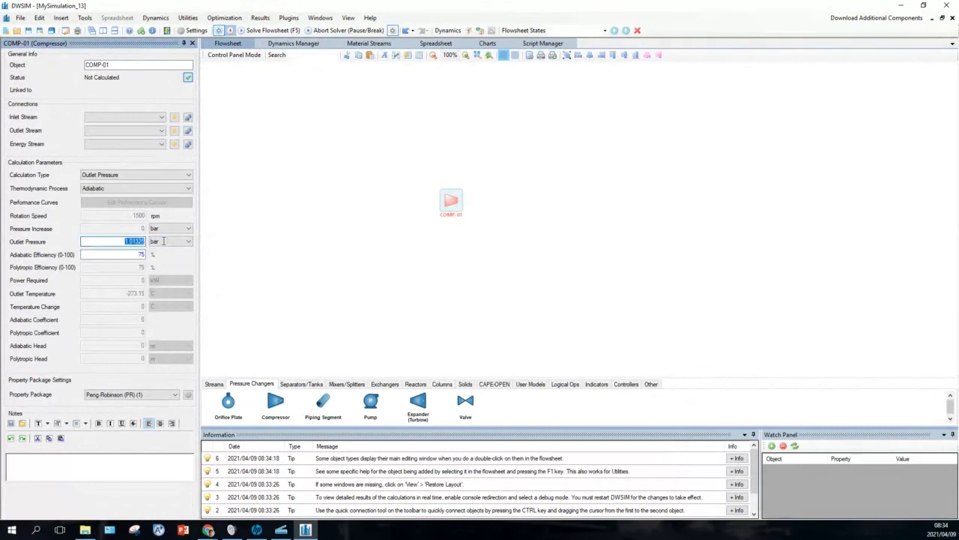
pyautogui.write('200')
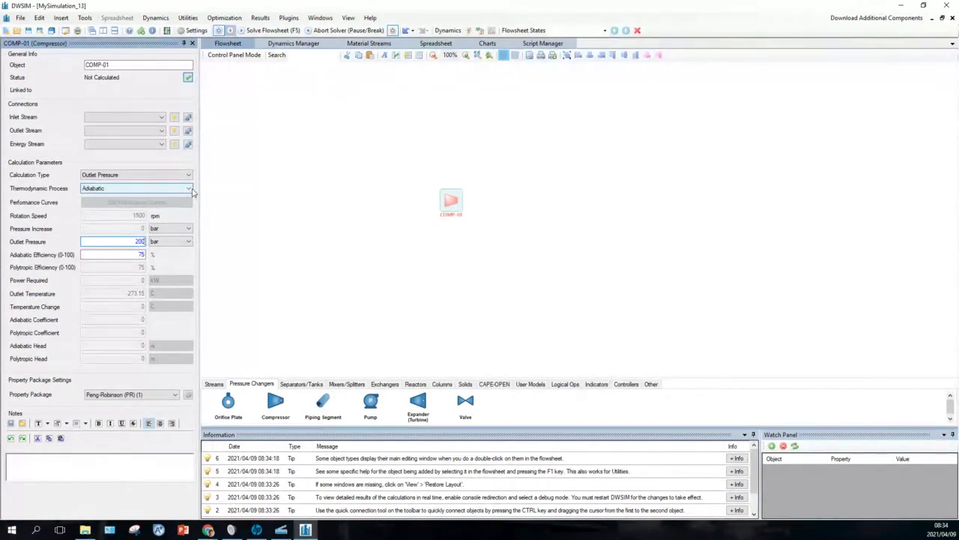
pyautogui.press('Return')
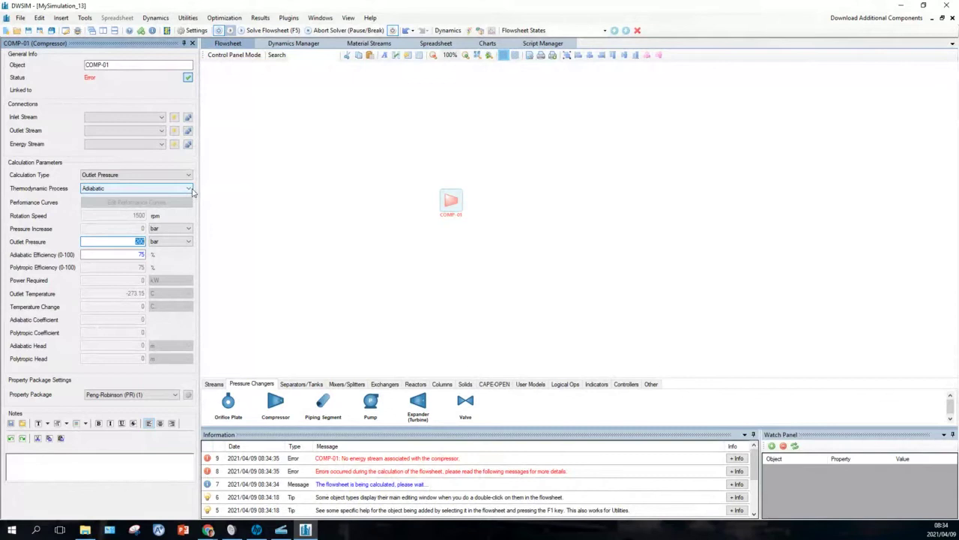
pyautogui.click(190, 188)
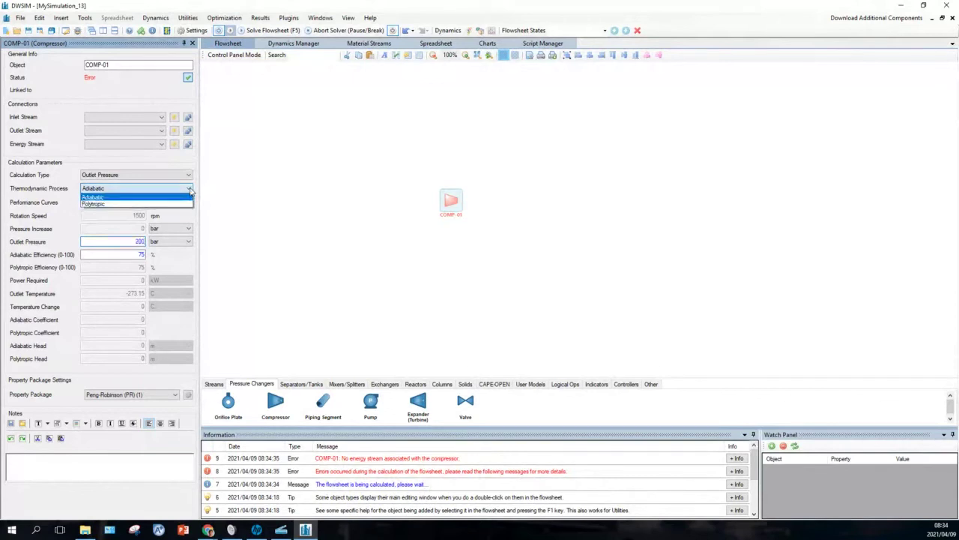
pyautogui.click(143, 204)
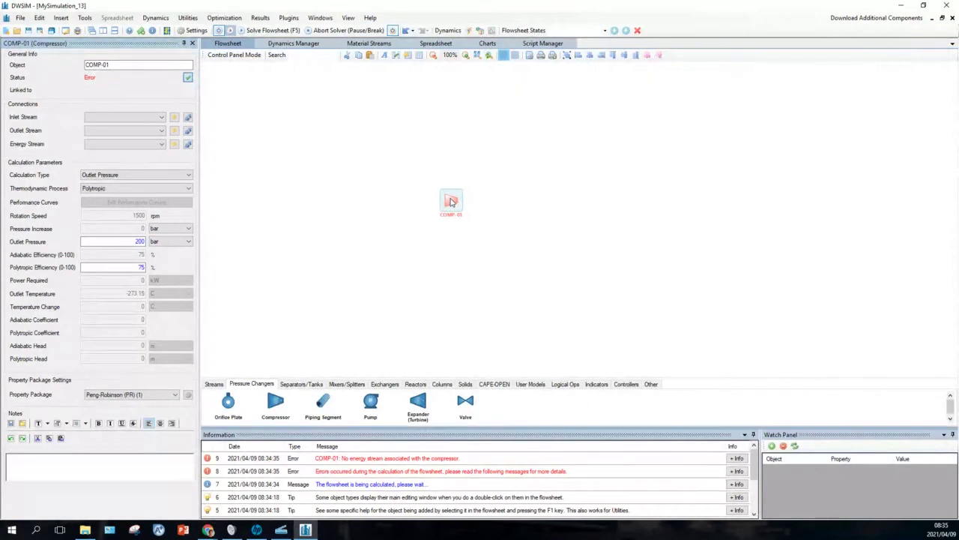
# Create and connect a new inlet stream, outlet stream and energy stream to the compressor
pyautogui.click(171, 241)
pyautogui.click(120, 238)
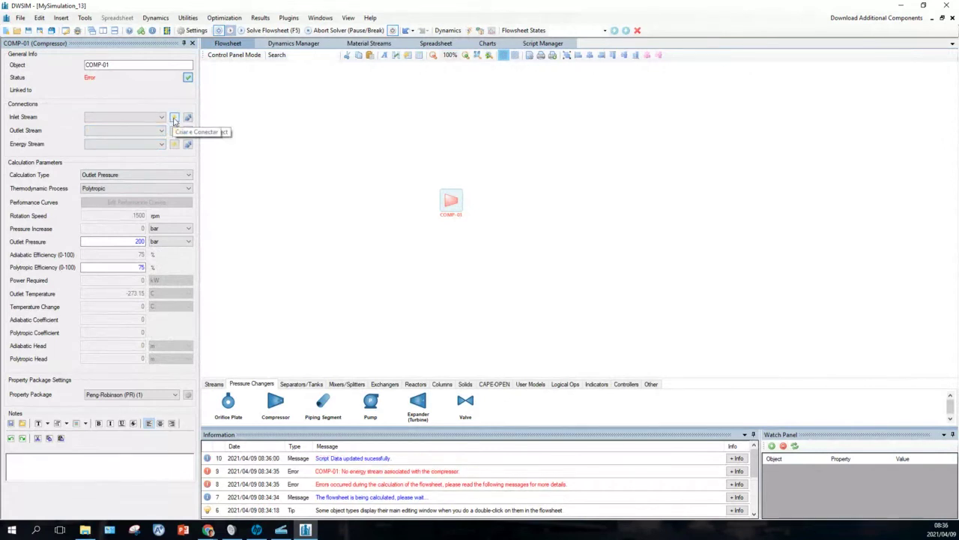
pyautogui.click(174, 118)
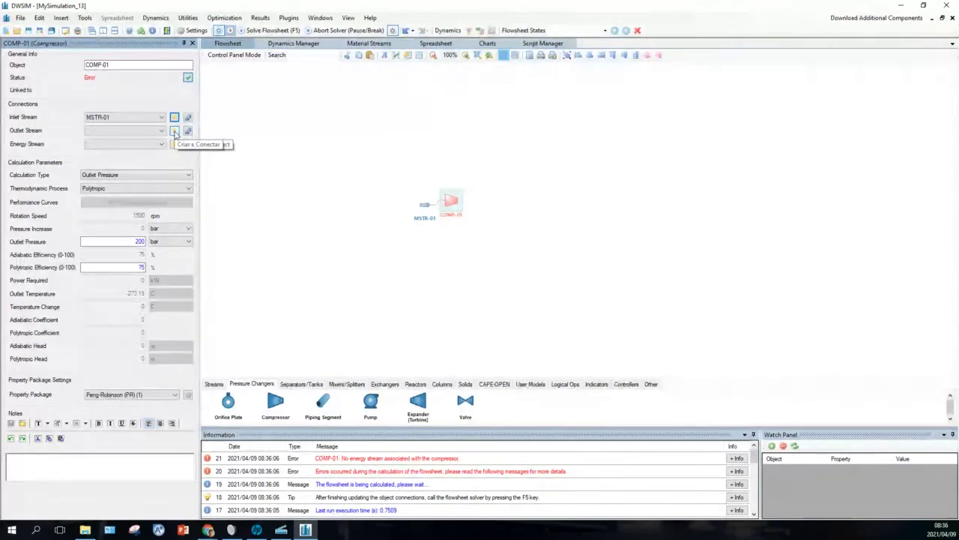
pyautogui.click(174, 131)
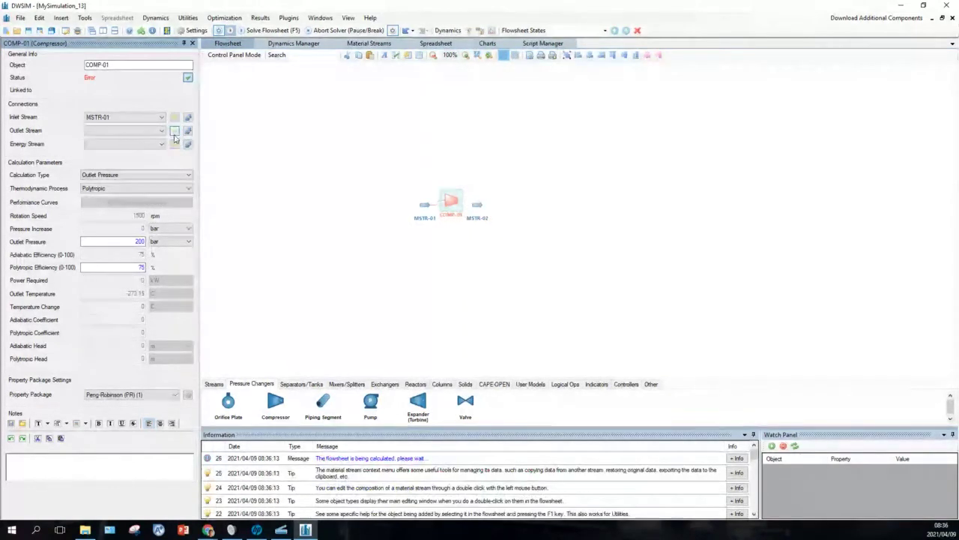
pyautogui.click(174, 144)
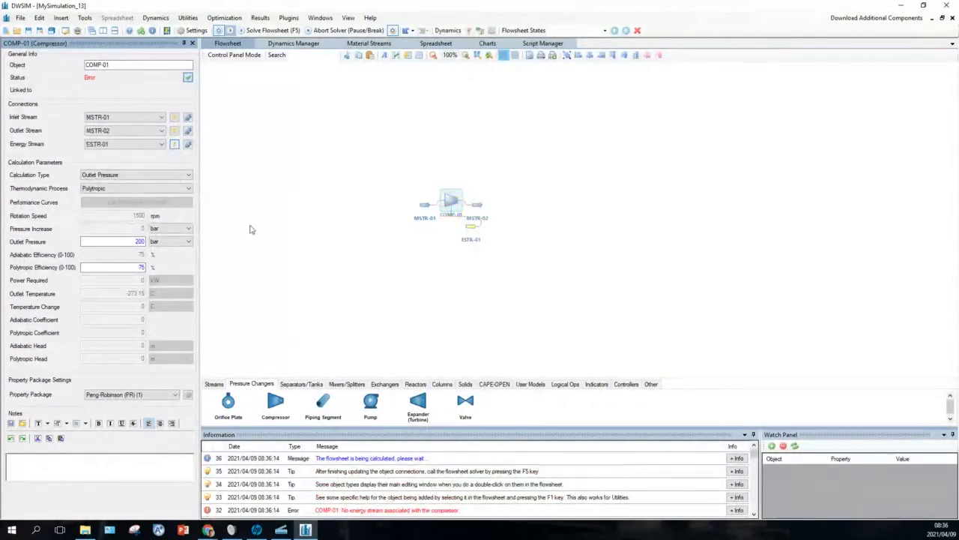
# Move the energy stream ESTR-01 below the inlet stream MSTR-01 and reselect the compressor
pyautogui.moveTo(471, 229)
pyautogui.moveTo(471, 229); pyautogui.dragTo(427, 230)
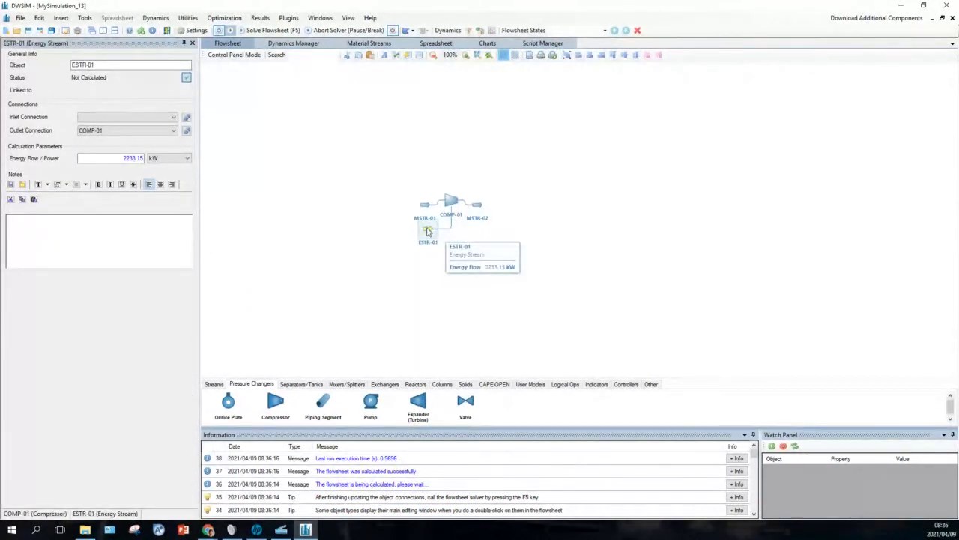
pyautogui.moveTo(428, 230); pyautogui.dragTo(428, 236)
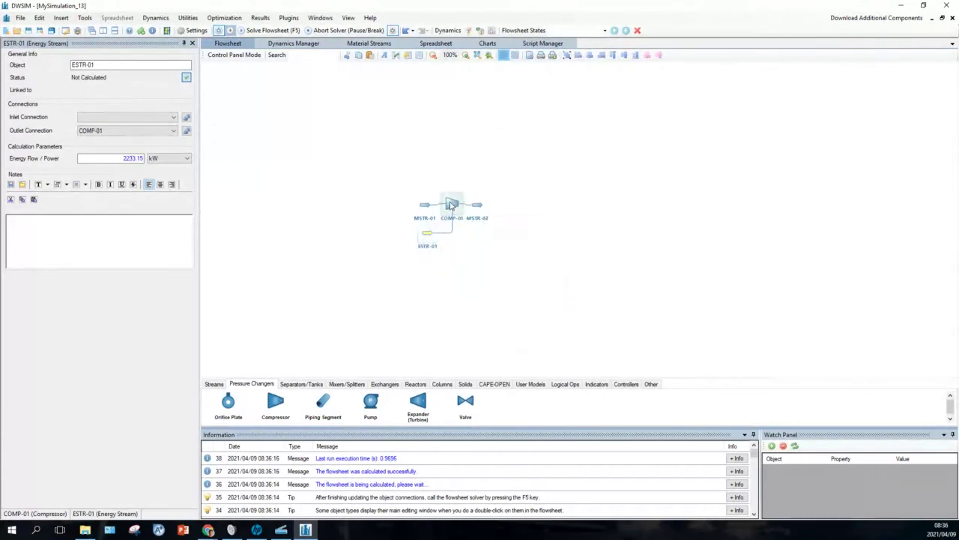
pyautogui.click(450, 206)
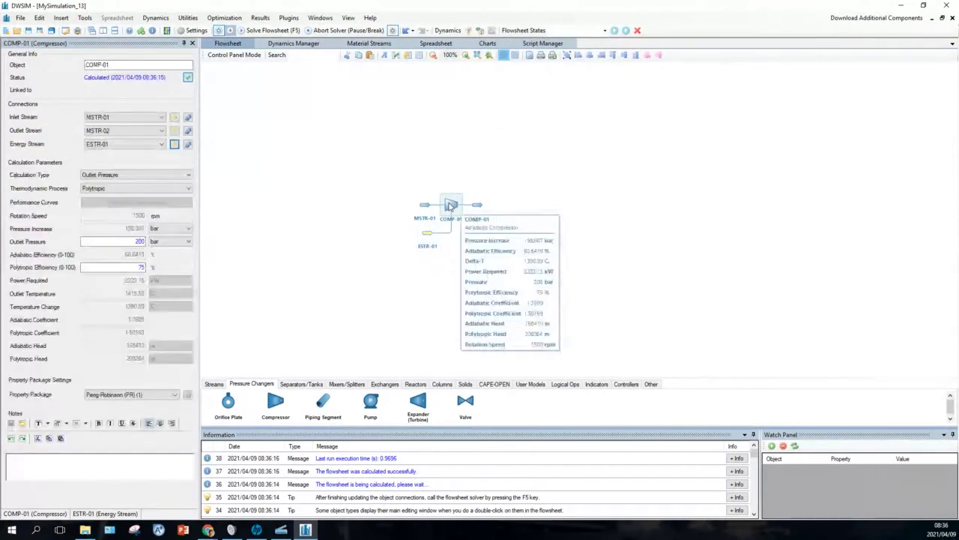
# Open the compound amounts of inlet stream MSTR-01 and set their basis to Mole Flows
pyautogui.click(425, 205)
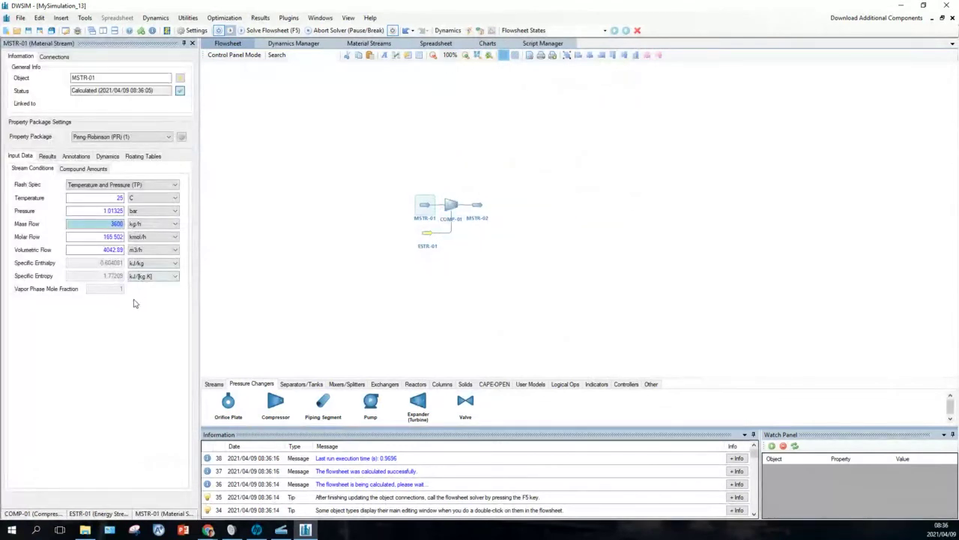
pyautogui.click(80, 170)
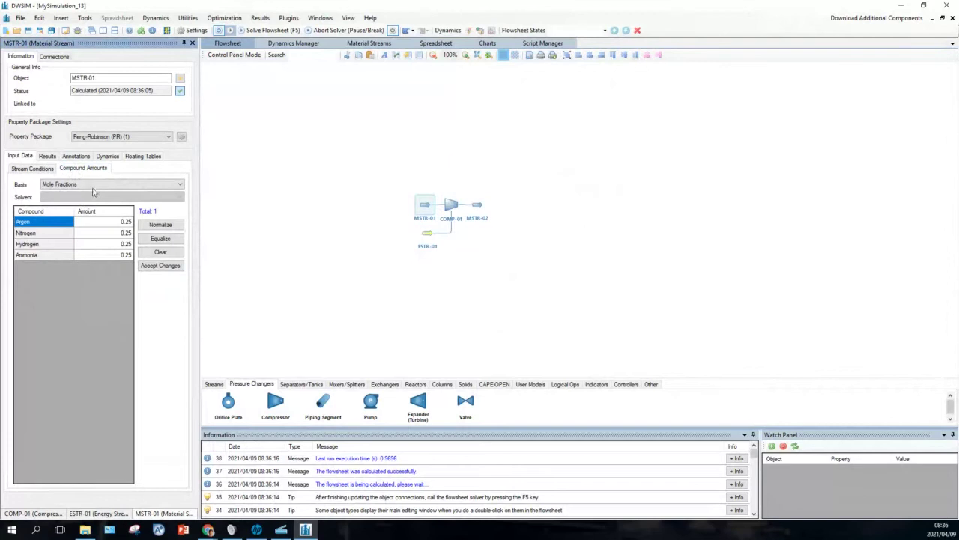
pyautogui.click(181, 186)
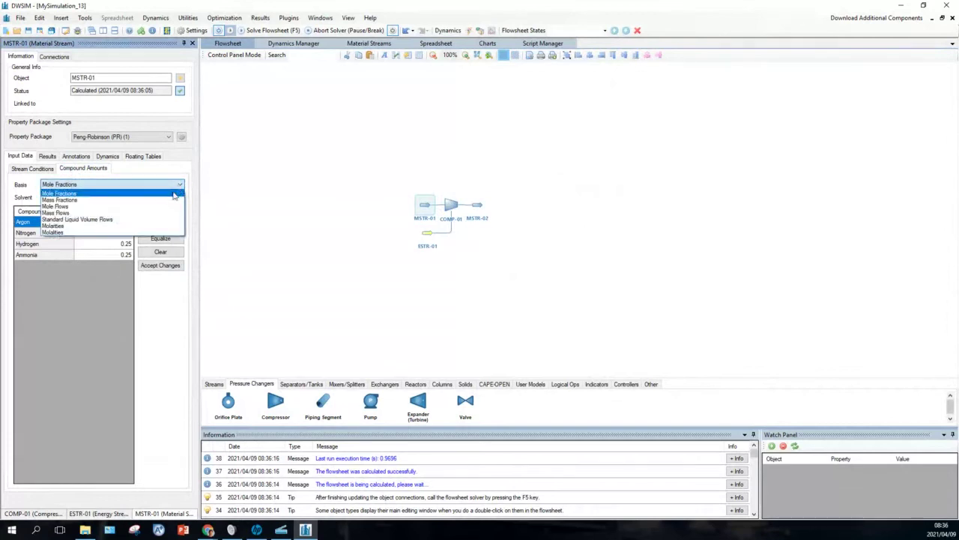
pyautogui.click(120, 206)
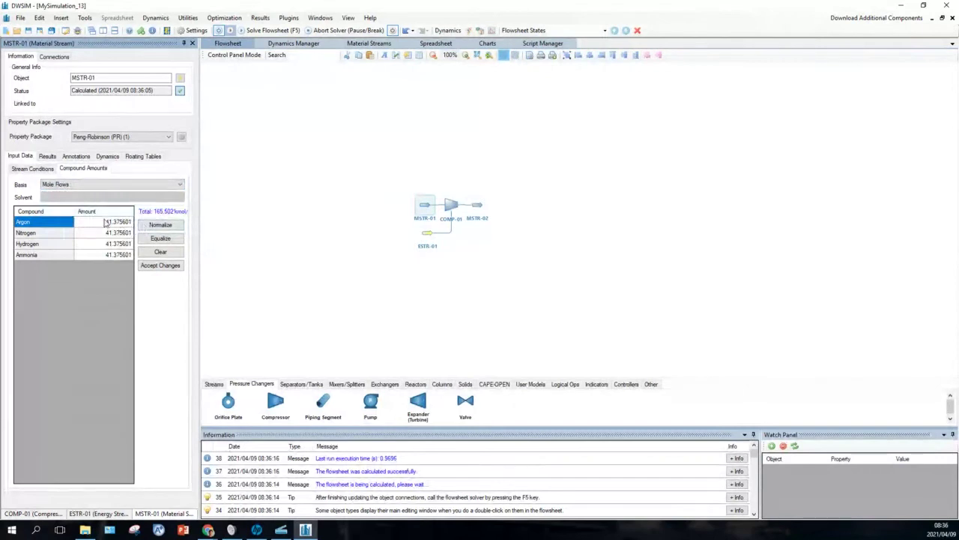
# Set the inlet stream's molar flows to 0.01 kmol/h for argon and 1 kmol/h for nitrogen
pyautogui.click(108, 223)
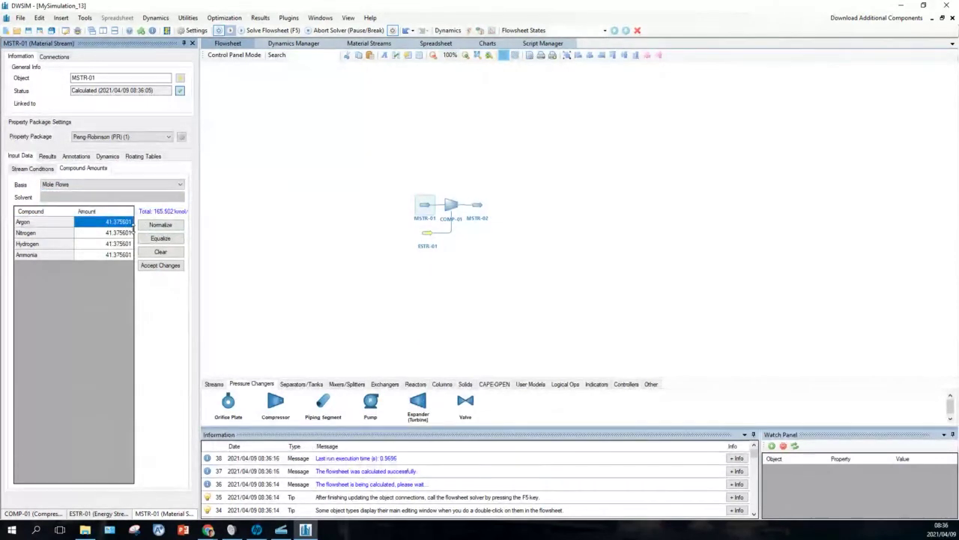
pyautogui.write('0')
pyautogui.press('Return')
pyautogui.write('1')
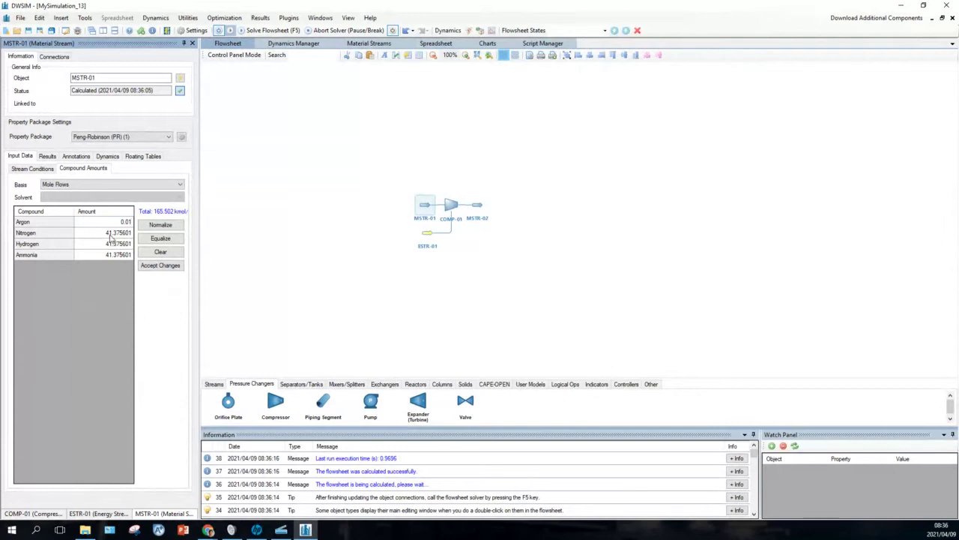
pyautogui.click(110, 234)
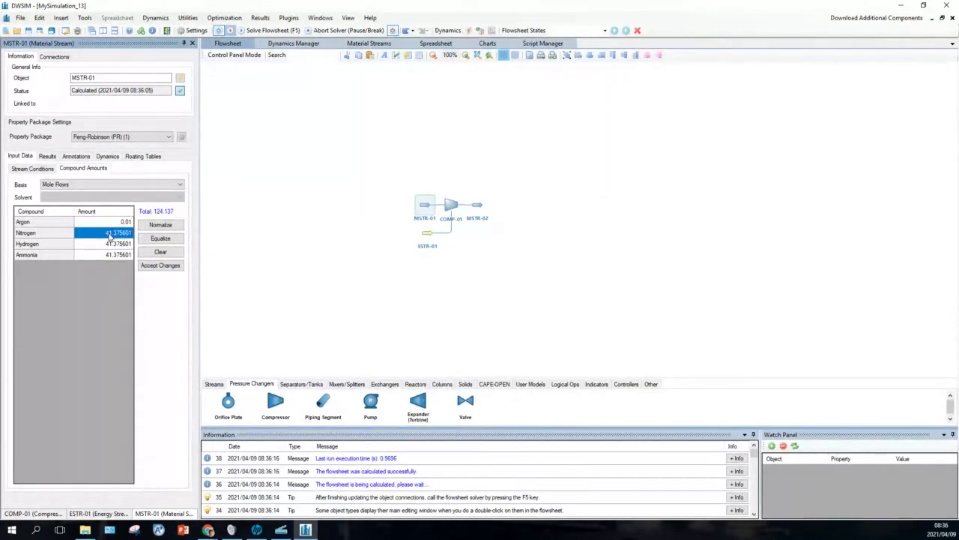
pyautogui.write('1')
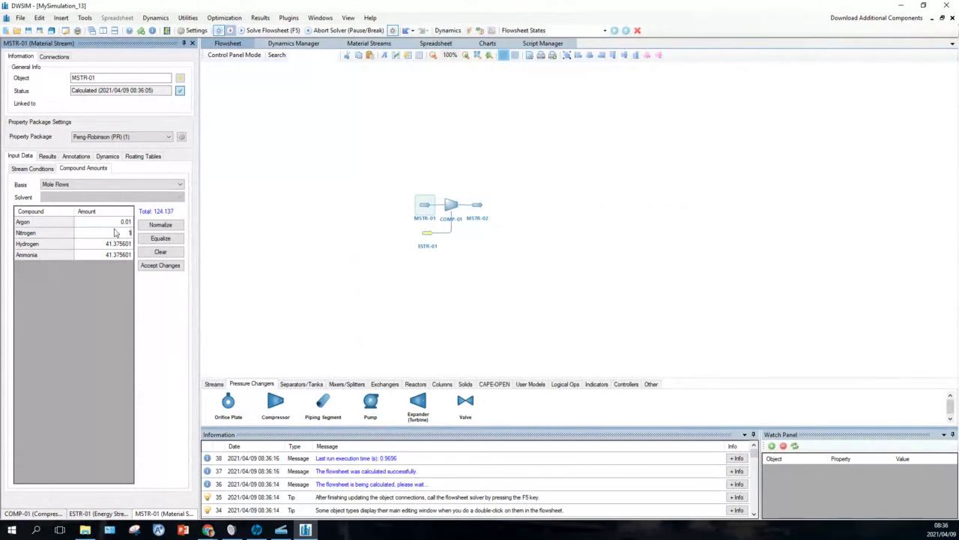
pyautogui.press('Return')
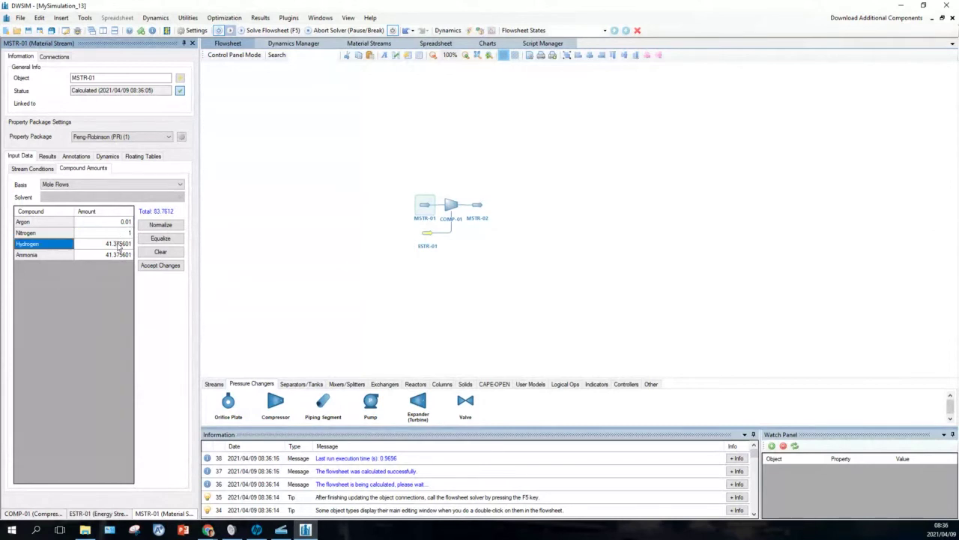
# Set hydrogen to 2.5 kmol/h and ammonia to 0, accept the composition, and display it as Mole Flows again
pyautogui.click(117, 245)
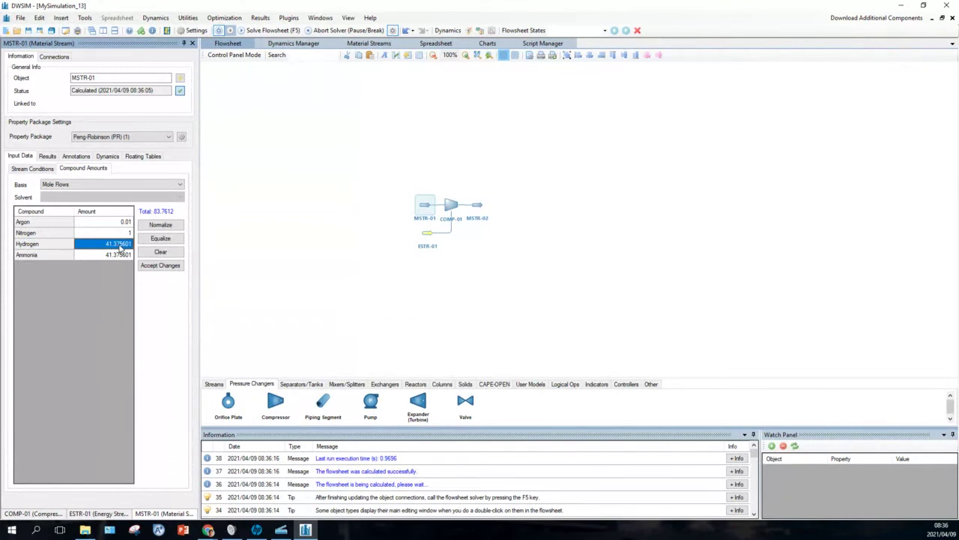
pyautogui.write('2.5')
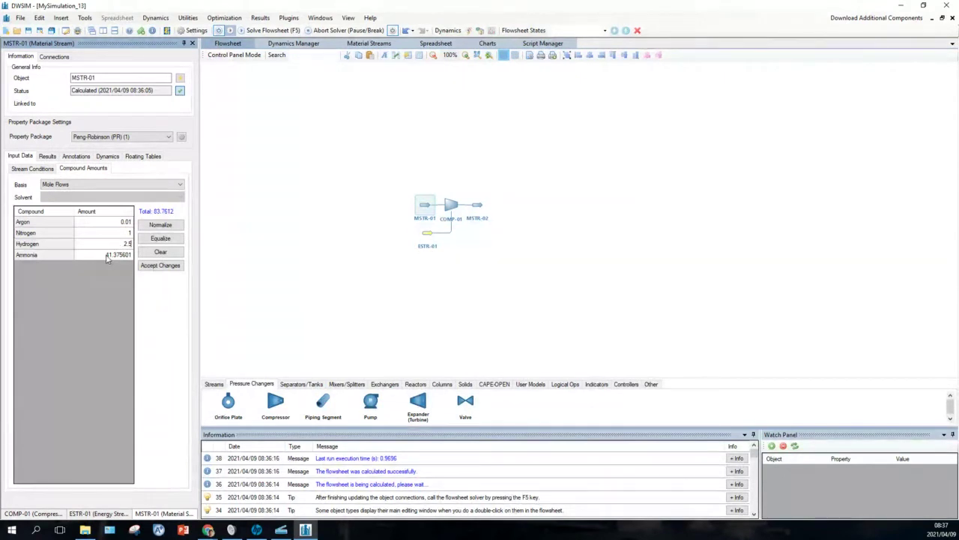
pyautogui.click(107, 255)
pyautogui.write('0')
pyautogui.click(161, 267)
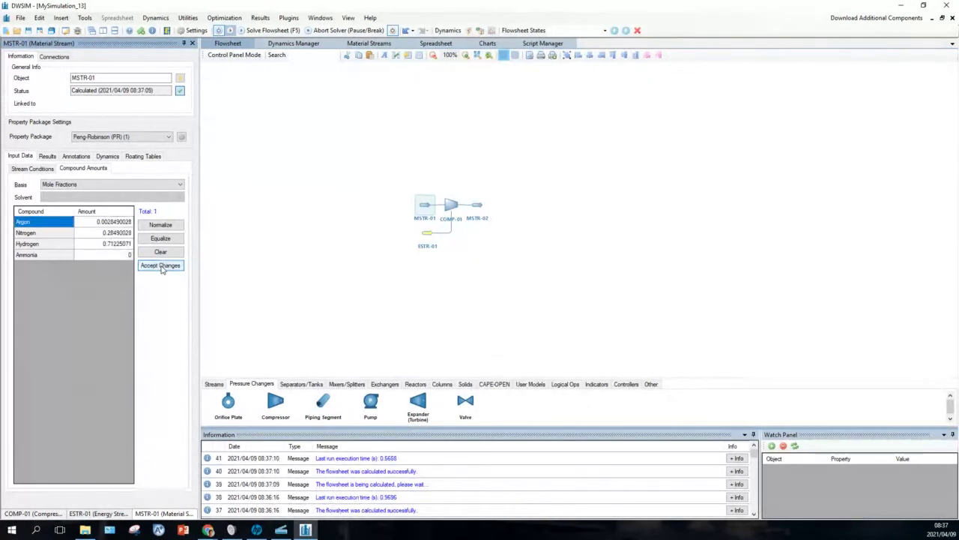
pyautogui.click(109, 185)
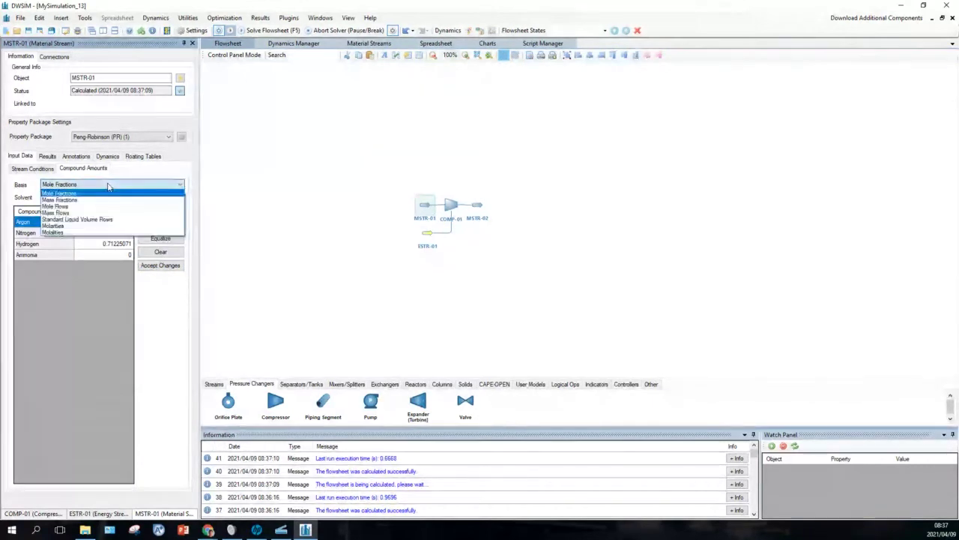
pyautogui.click(75, 206)
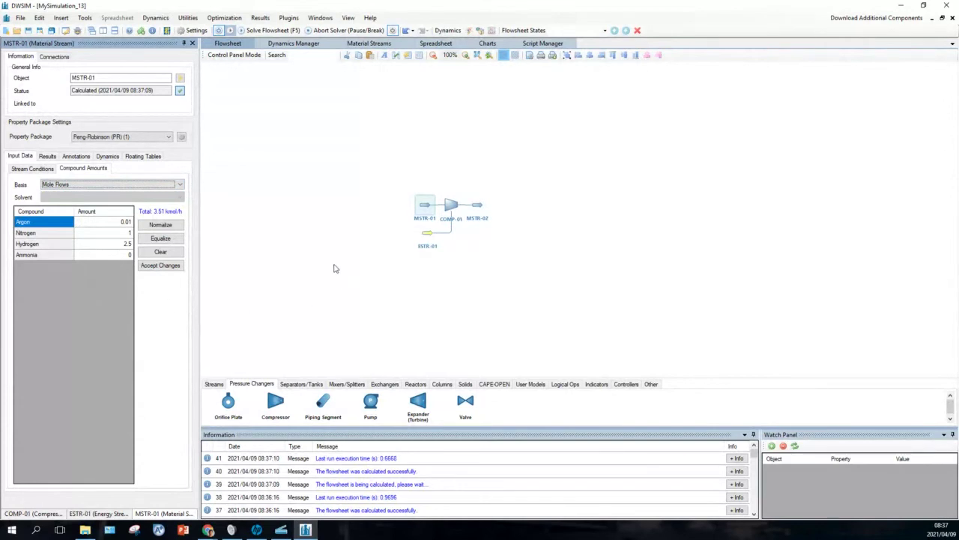
# Place a Conversion Reactor on the flowsheet beside the compressor's outlet stream MSTR-02
pyautogui.moveTo(447, 210)
pyautogui.click(416, 384)
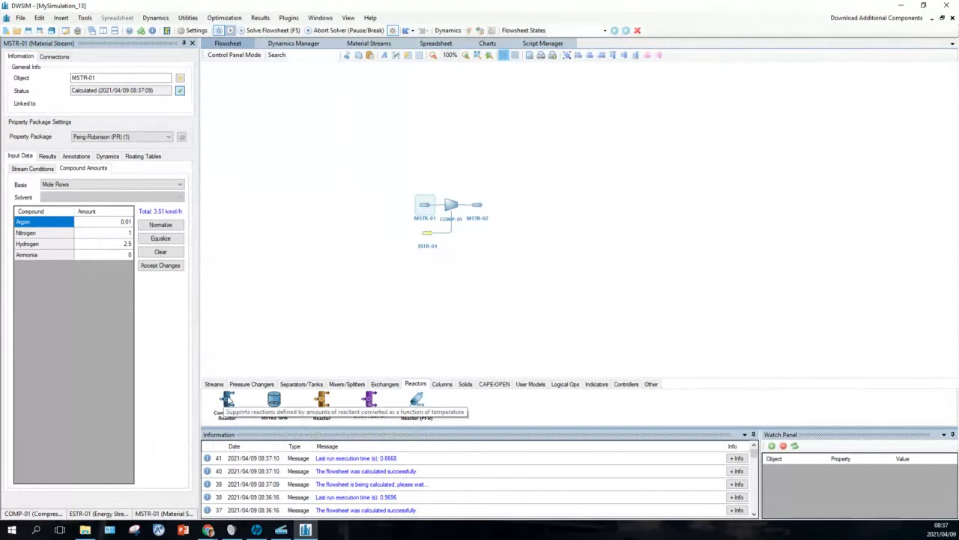
pyautogui.moveTo(227, 401); pyautogui.dragTo(505, 201)
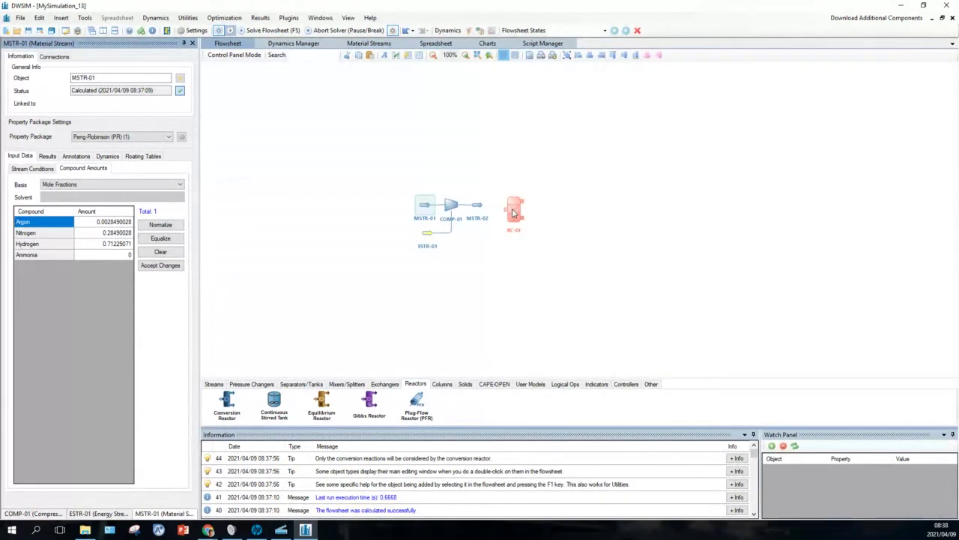
# Add a new conversion reaction in the simulation's reaction settings and name it "Ammonia synthesis"
pyautogui.click(193, 31)
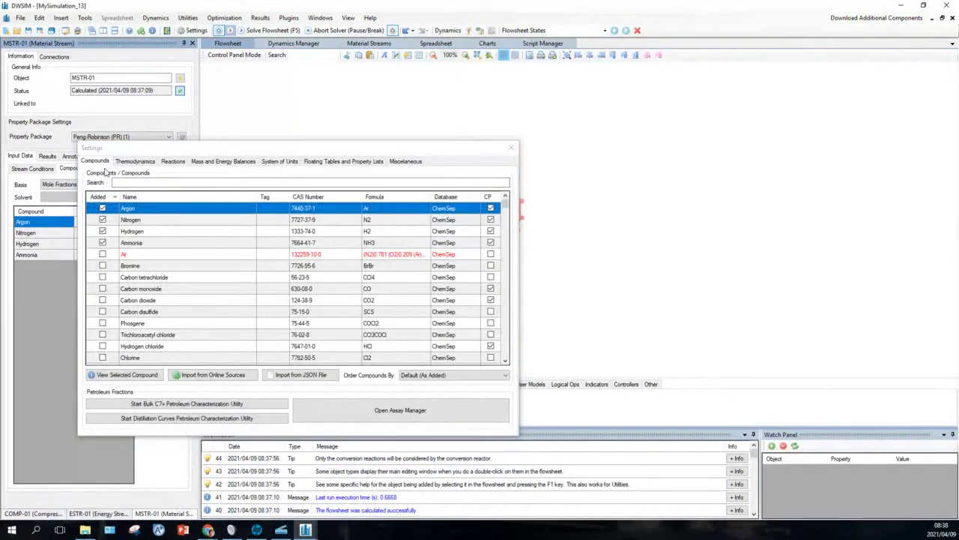
pyautogui.click(136, 164)
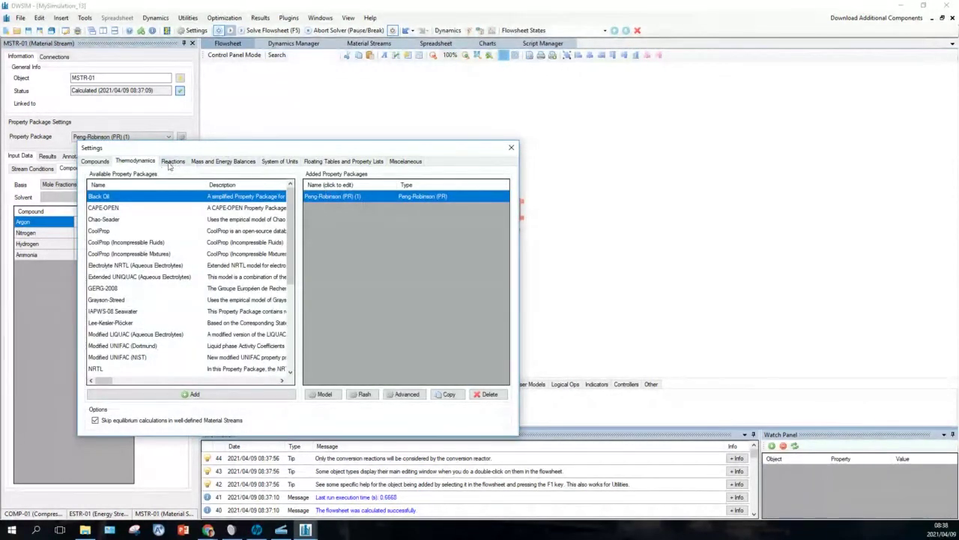
pyautogui.click(172, 163)
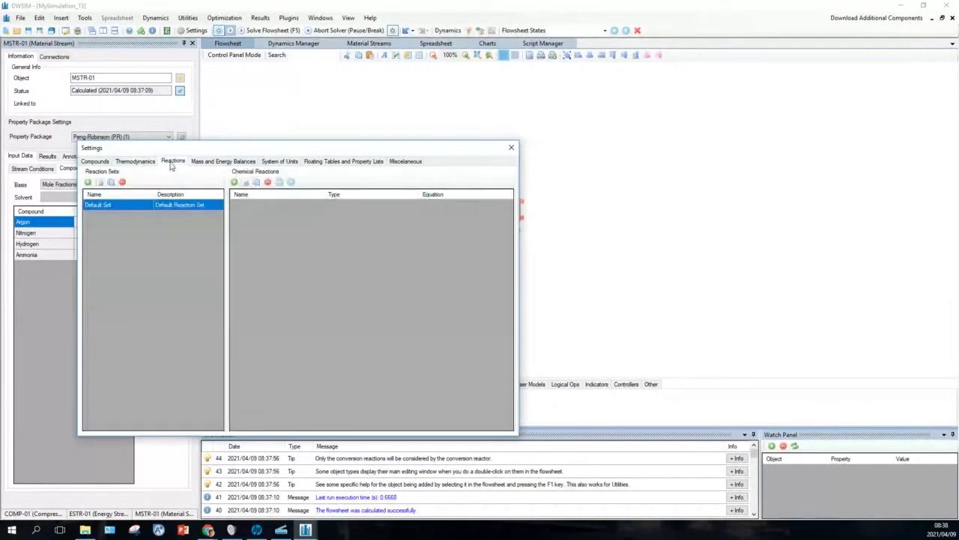
pyautogui.click(235, 183)
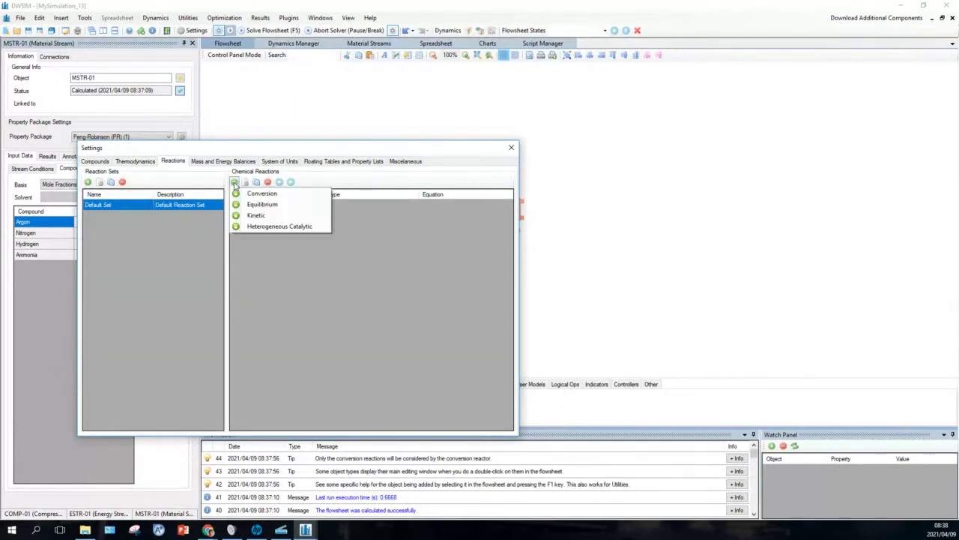
pyautogui.click(236, 183)
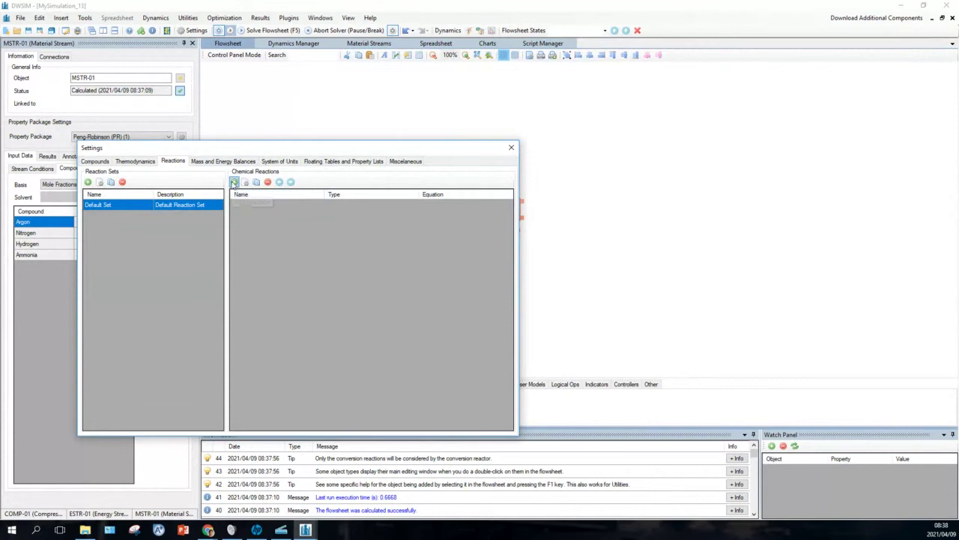
pyautogui.click(235, 184)
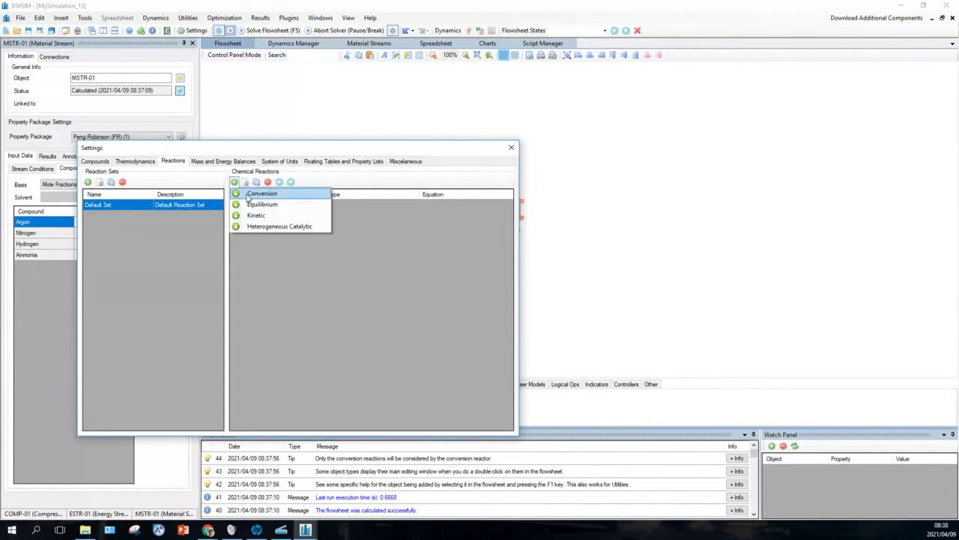
pyautogui.click(251, 205)
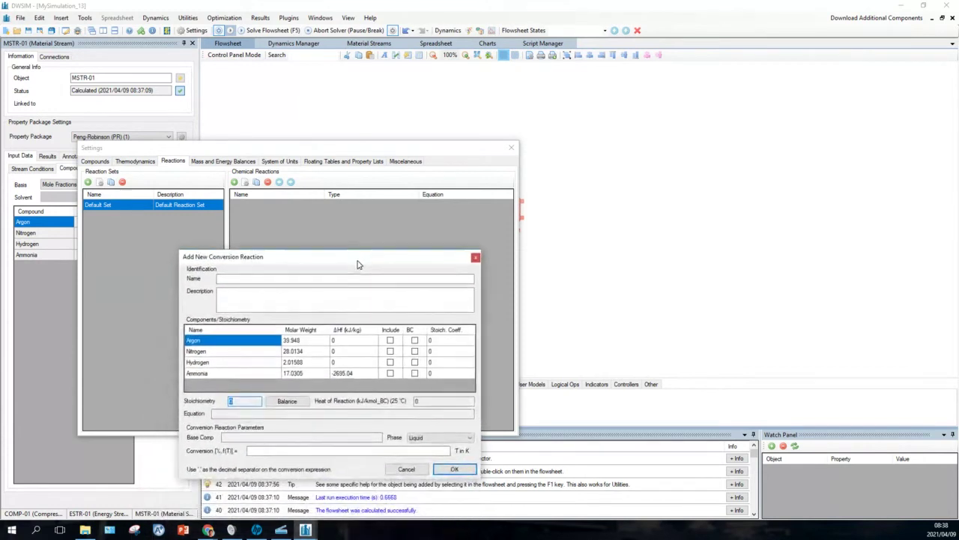
pyautogui.click(250, 278)
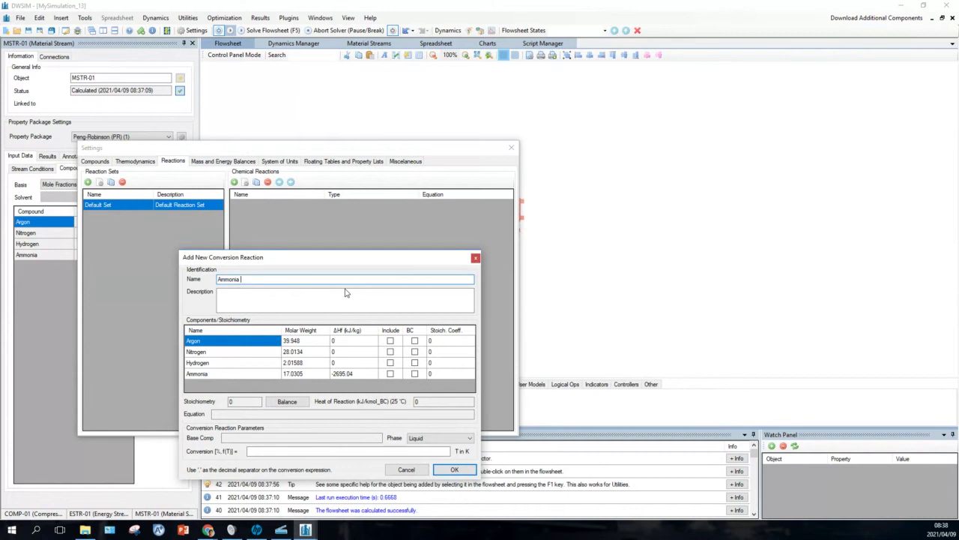
pyautogui.write('Ammonia synthesis')
# Include nitrogen, hydrogen and ammonia in the reaction and make hydrogen the base component
pyautogui.click(390, 351)
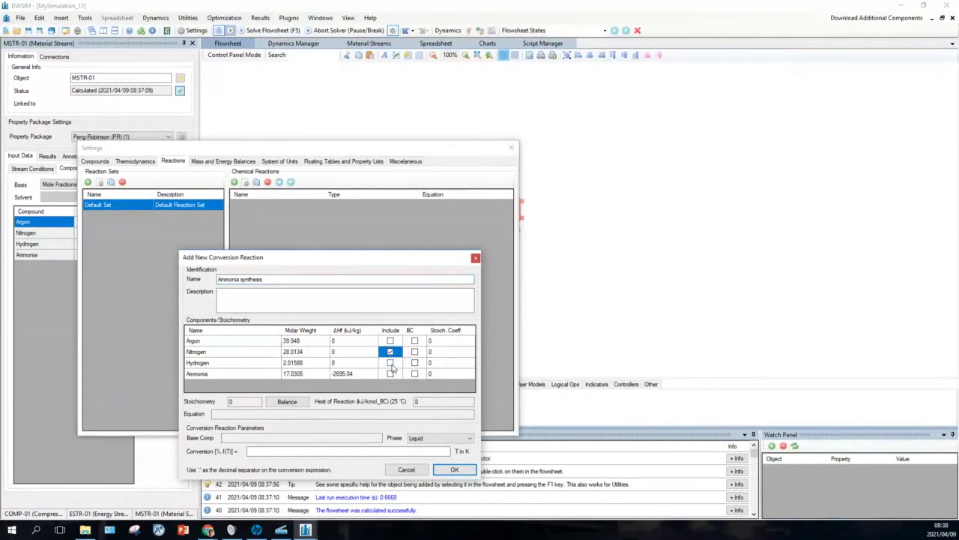
pyautogui.click(390, 363)
pyautogui.click(389, 373)
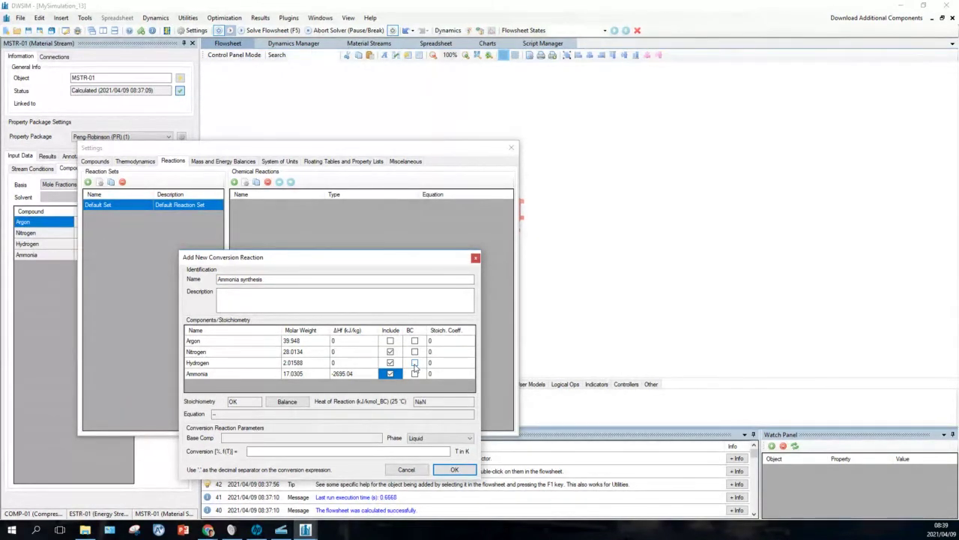
pyautogui.click(415, 363)
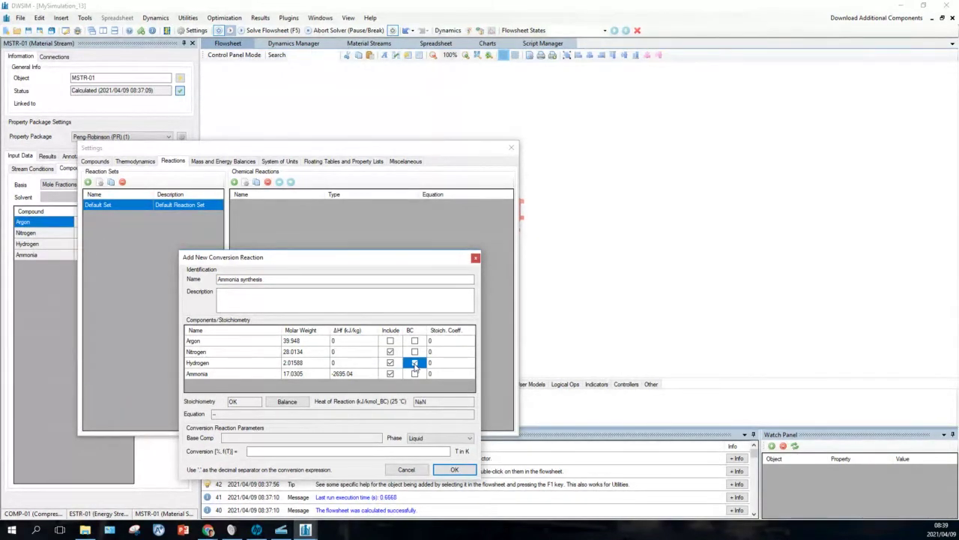
pyautogui.click(441, 355)
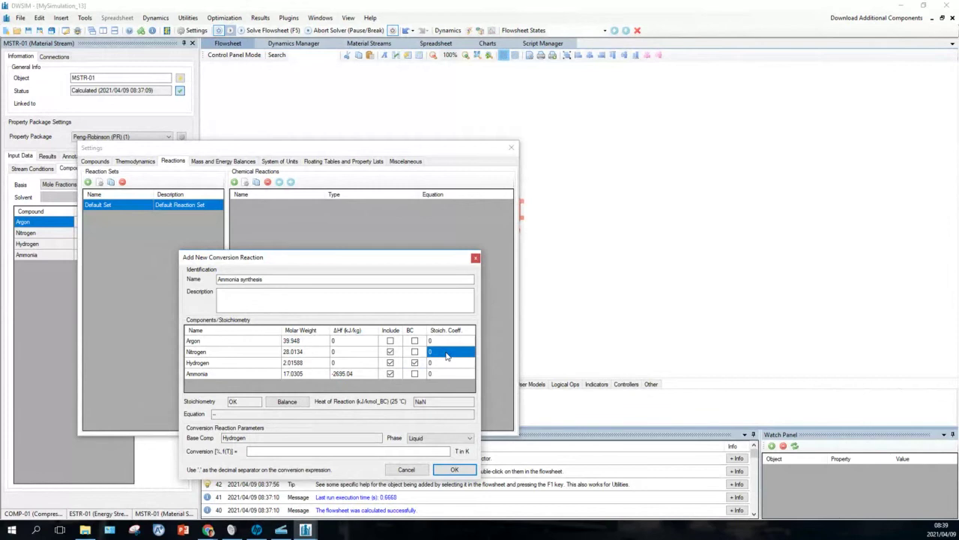
# Set the reaction's stoichiometric coefficients to -1 for nitrogen, -3 for hydrogen and 2 for ammonia
pyautogui.write('-1')
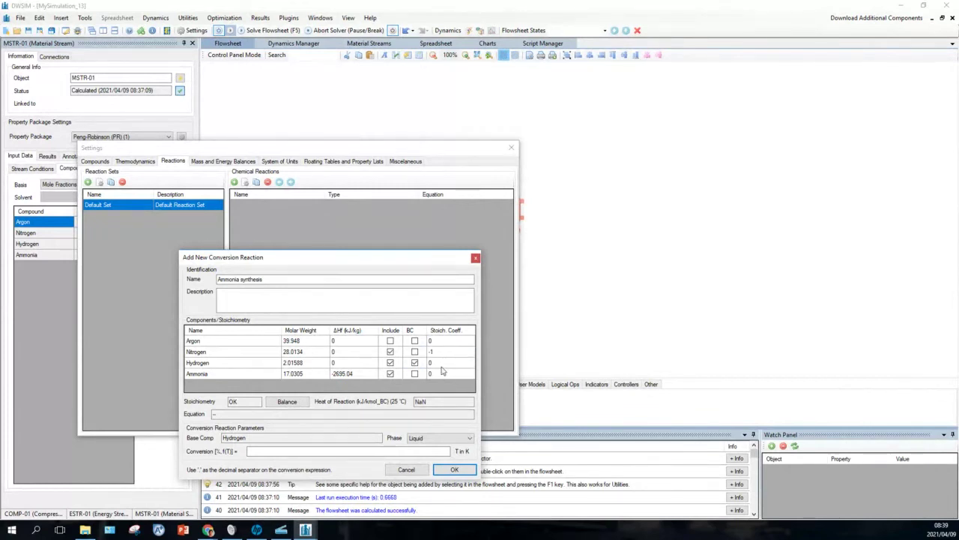
pyautogui.click(439, 364)
pyautogui.write('-3')
pyautogui.click(439, 373)
pyautogui.write('2')
pyautogui.press('Return')
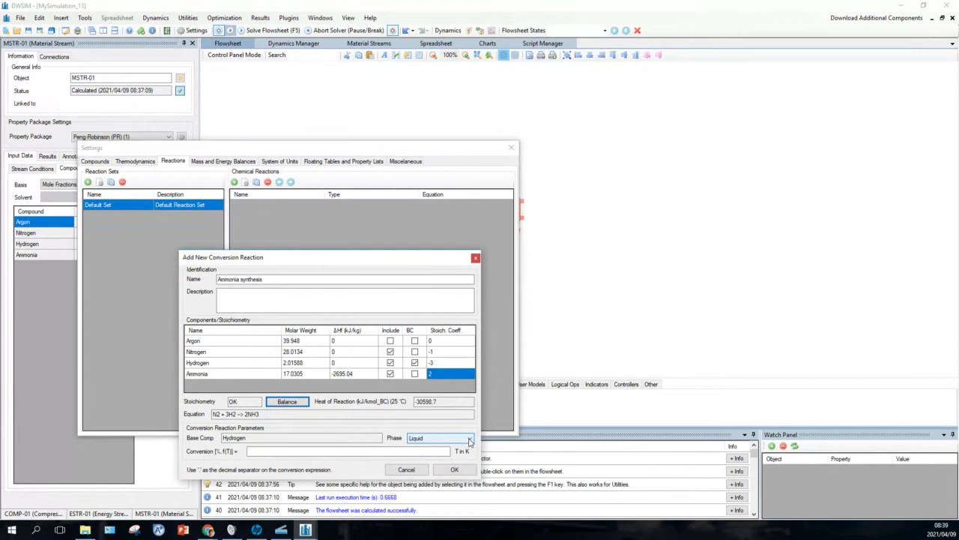
# Set the reaction phase to Vapor and the conversion to 25 %, accept the reaction and close the simulation settings
pyautogui.click(469, 440)
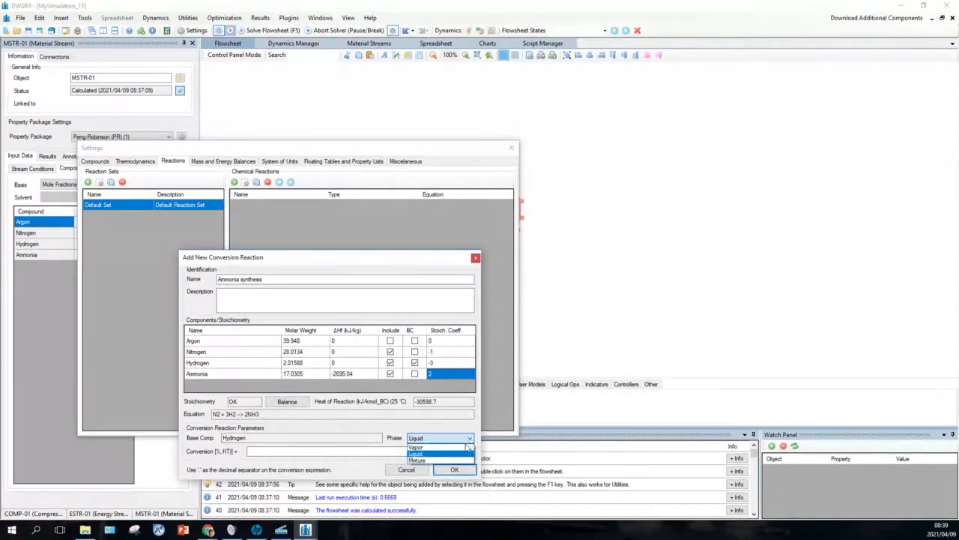
pyautogui.click(456, 447)
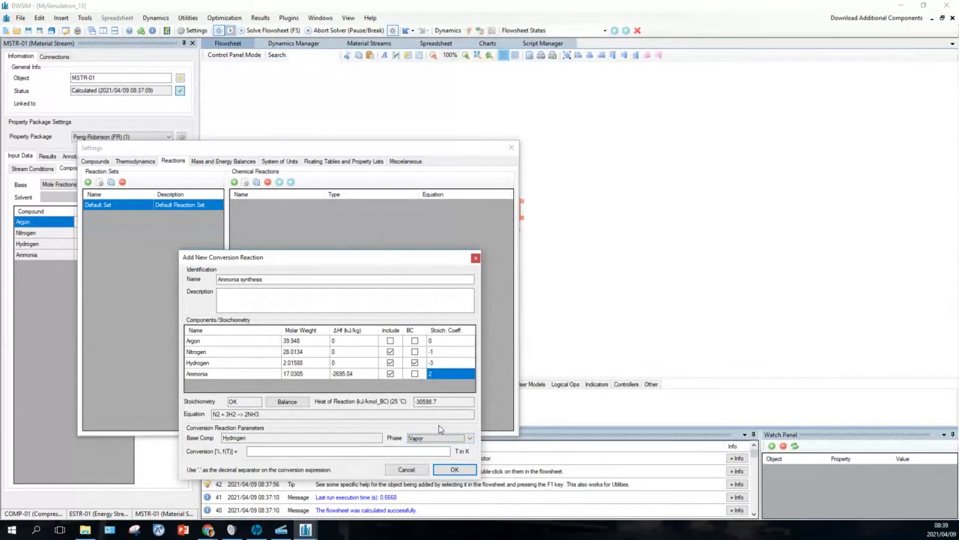
pyautogui.click(252, 450)
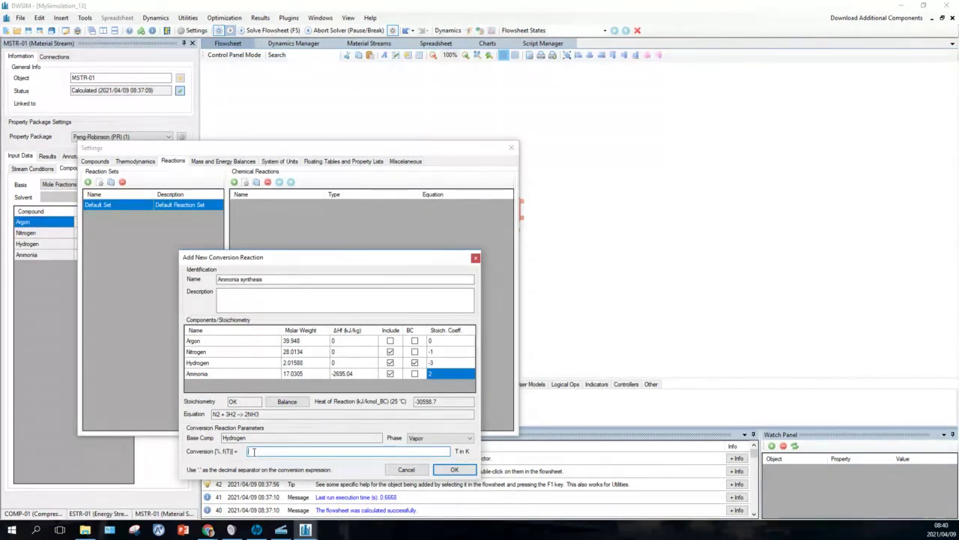
pyautogui.write('25')
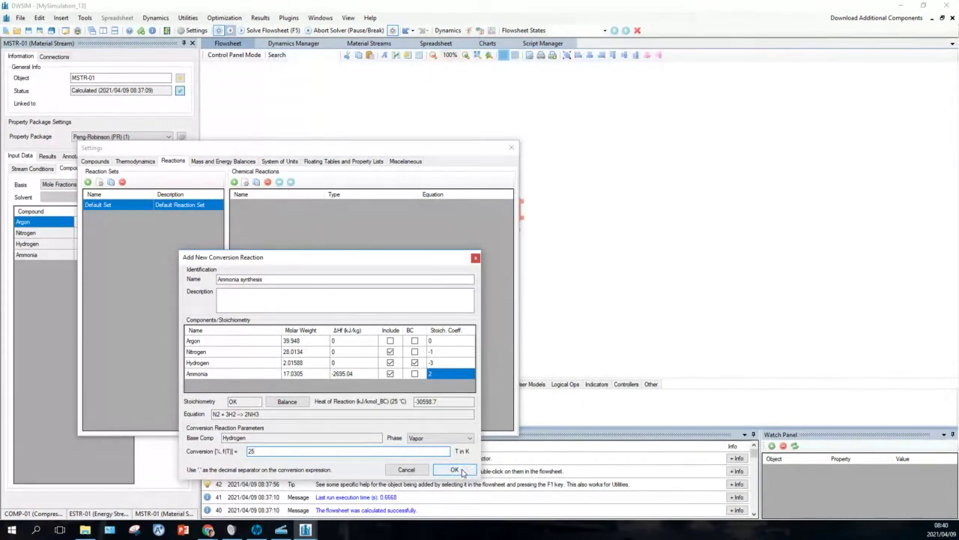
pyautogui.press('BackSpace')
pyautogui.click(455, 470)
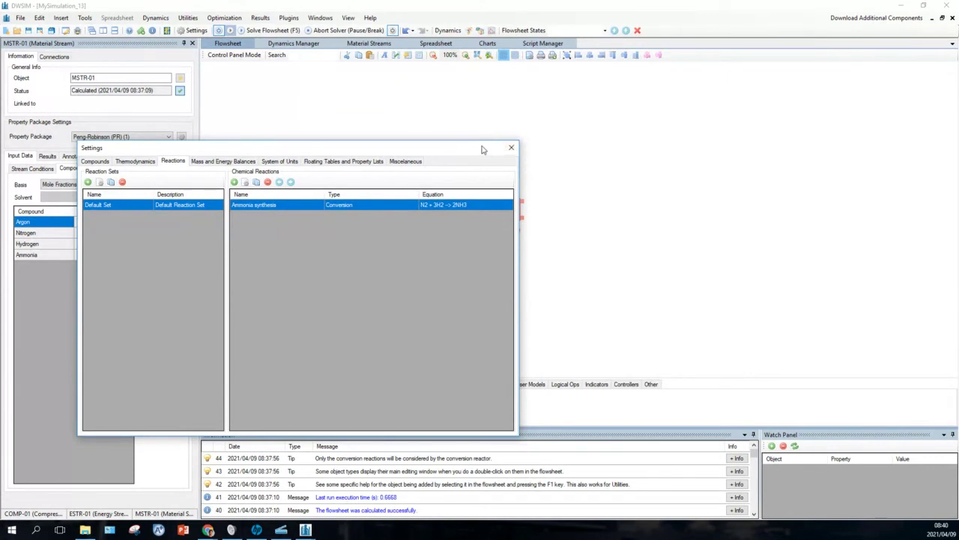
pyautogui.moveTo(483, 150); pyautogui.dragTo(514, 89)
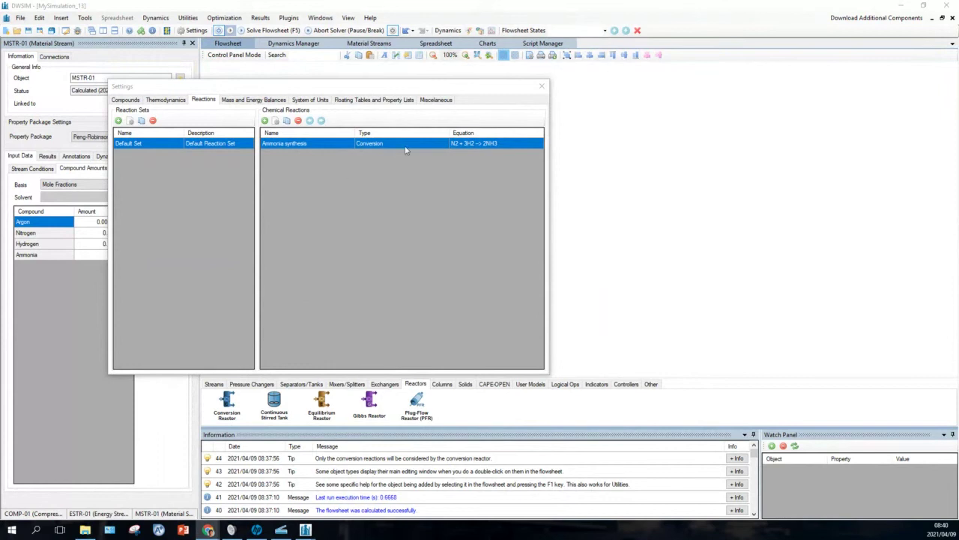
pyautogui.click(542, 87)
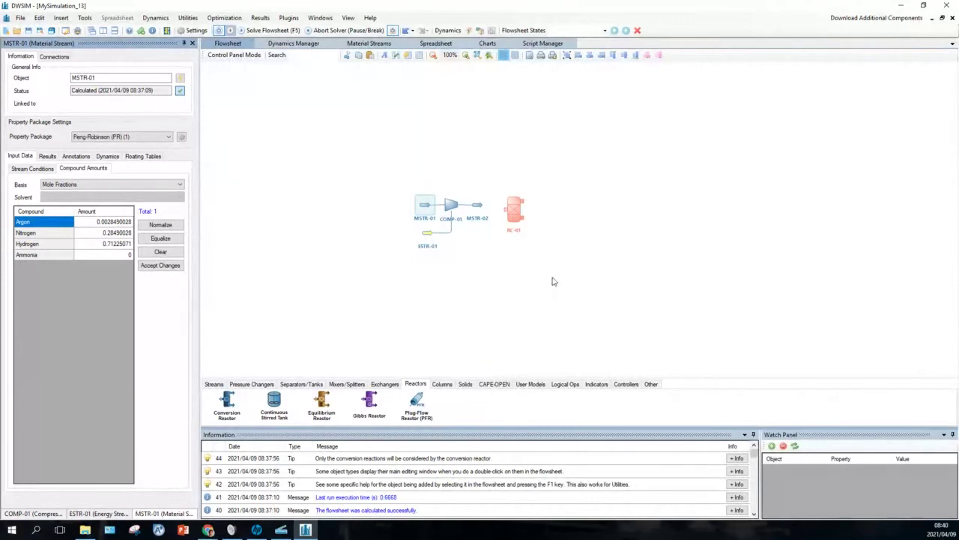
# Connect MSTR-02 as the inlet of conversion reactor RC-01 and create its two outlet streams and an energy stream
pyautogui.click(515, 210)
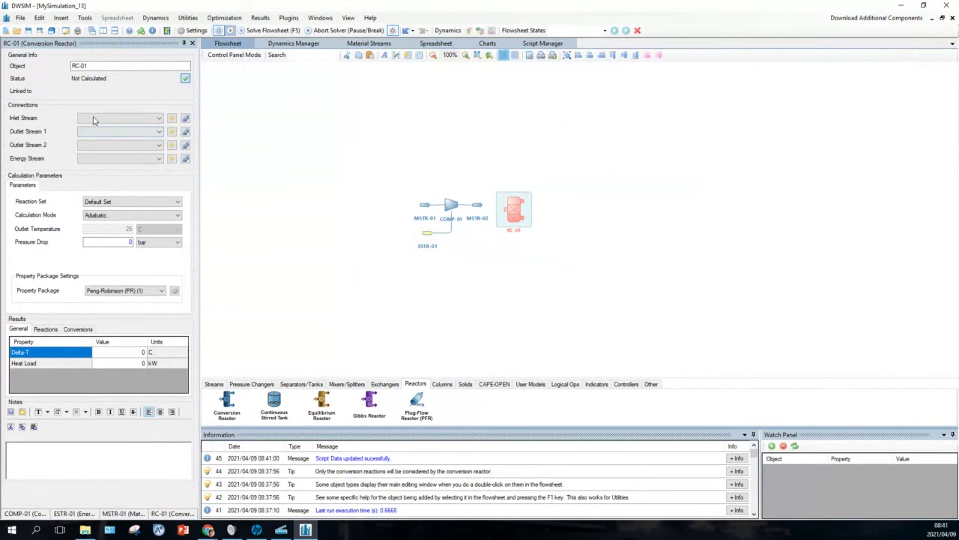
pyautogui.click(159, 120)
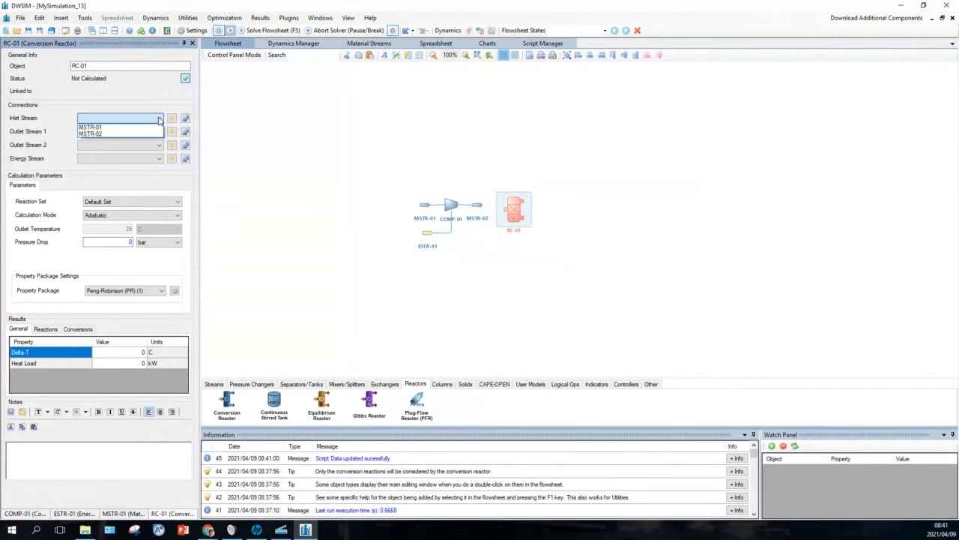
pyautogui.click(139, 134)
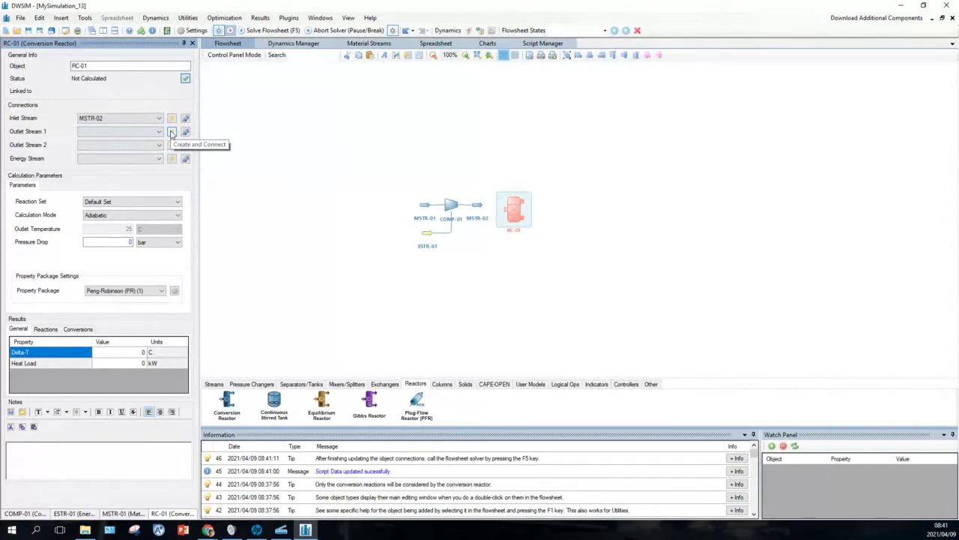
pyautogui.click(171, 132)
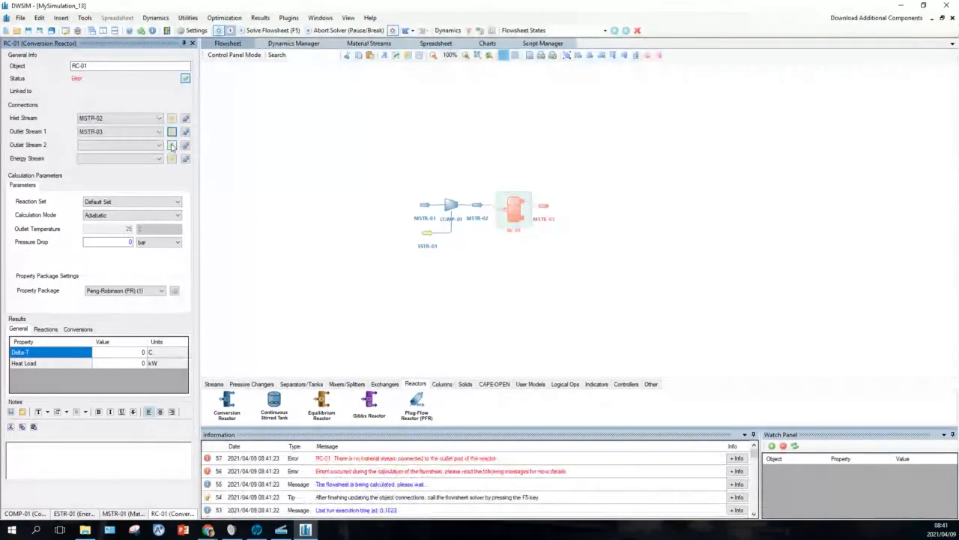
pyautogui.click(171, 147)
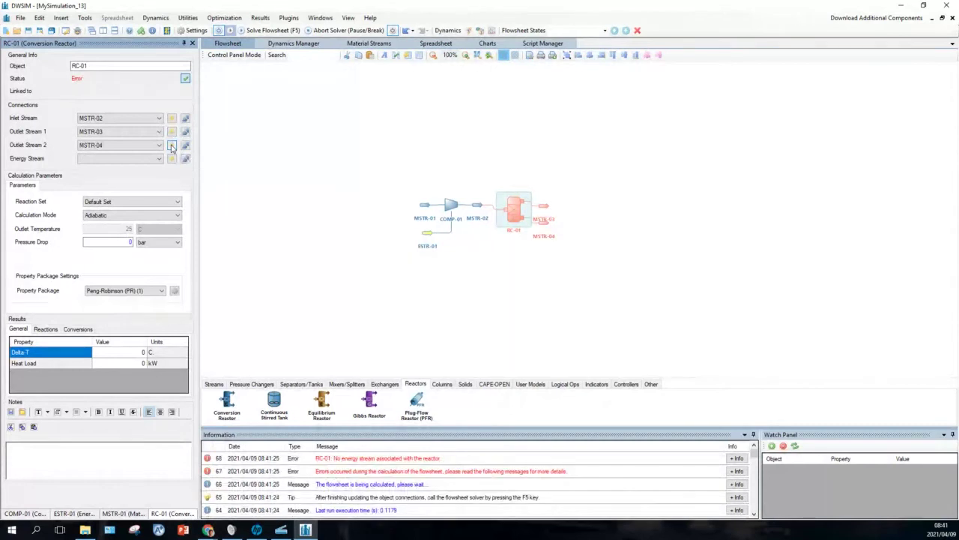
pyautogui.click(171, 159)
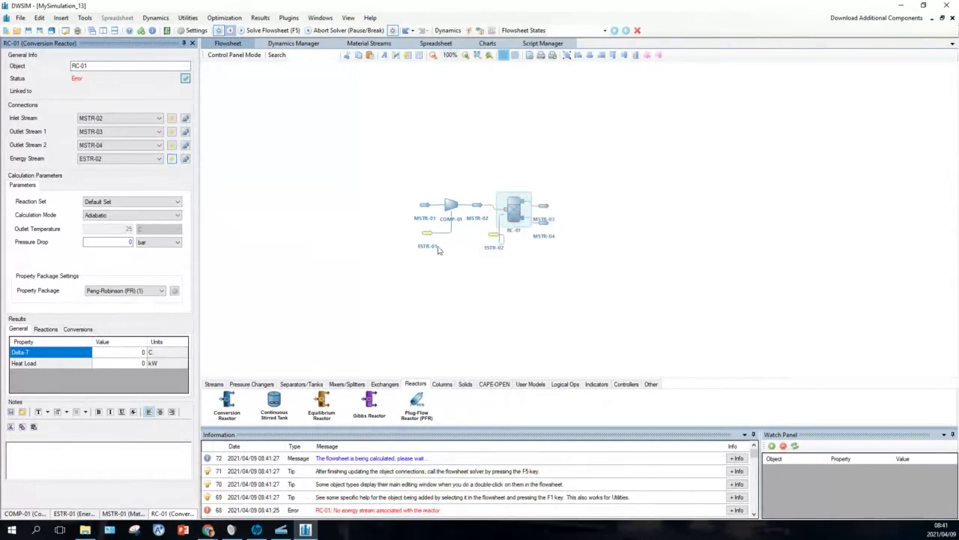
# Spread out the flowsheet by moving reactor RC-01 away from MSTR-02 and repositioning its outlet streams and energy stream clear of it
pyautogui.click(495, 237)
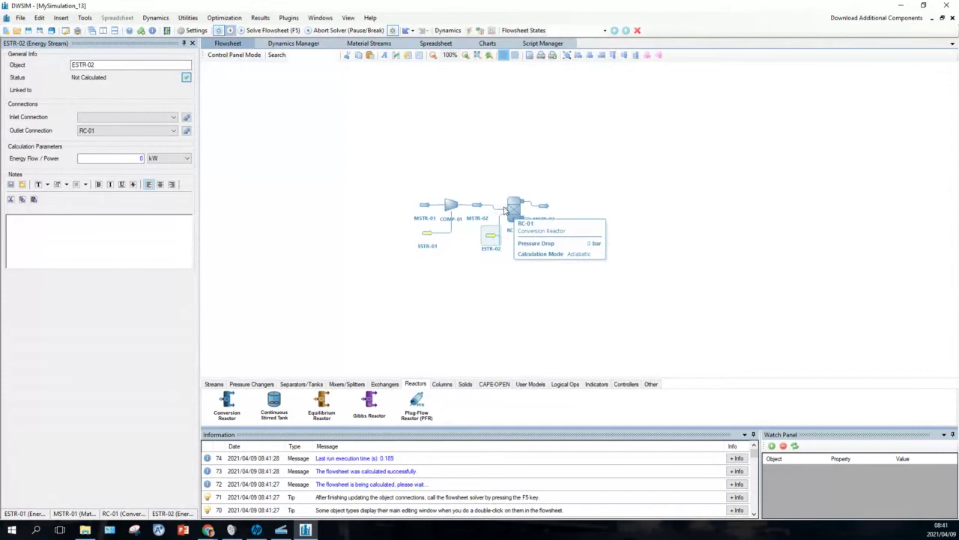
pyautogui.moveTo(512, 208); pyautogui.dragTo(552, 210)
pyautogui.moveTo(491, 237); pyautogui.dragTo(591, 200)
pyautogui.click(547, 225)
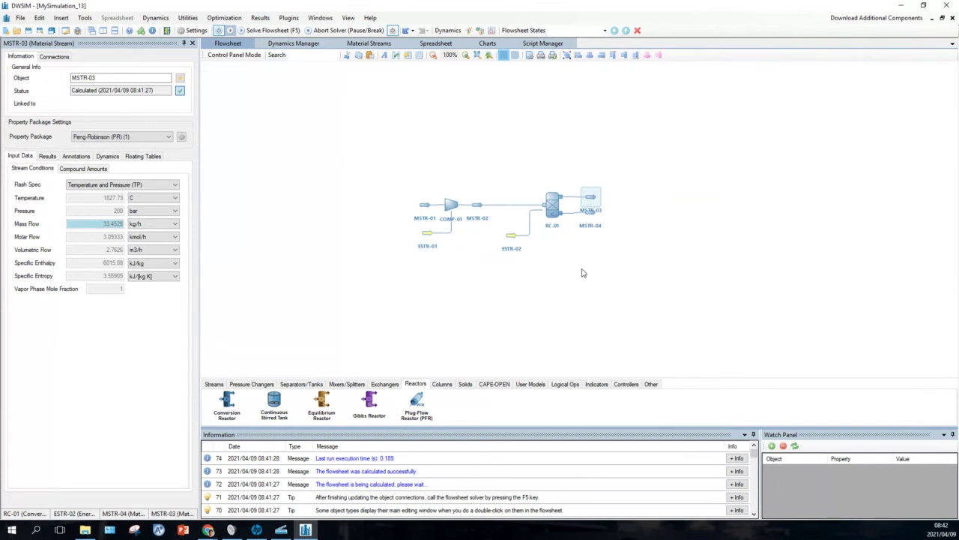
pyautogui.moveTo(589, 222)
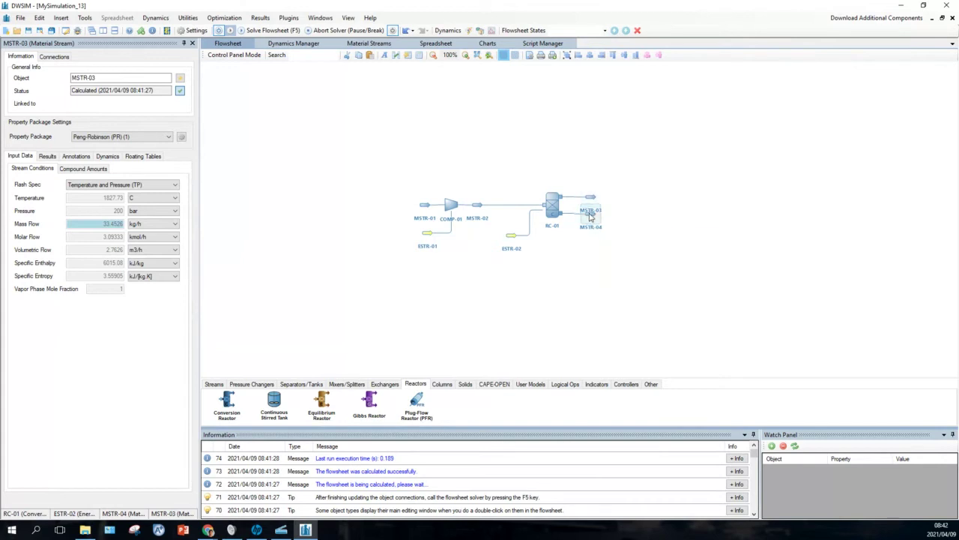
pyautogui.click(590, 216)
# Place a Cooler on the flowsheet beside the reactor's outlet stream MSTR-03 and open its properties
pyautogui.click(384, 384)
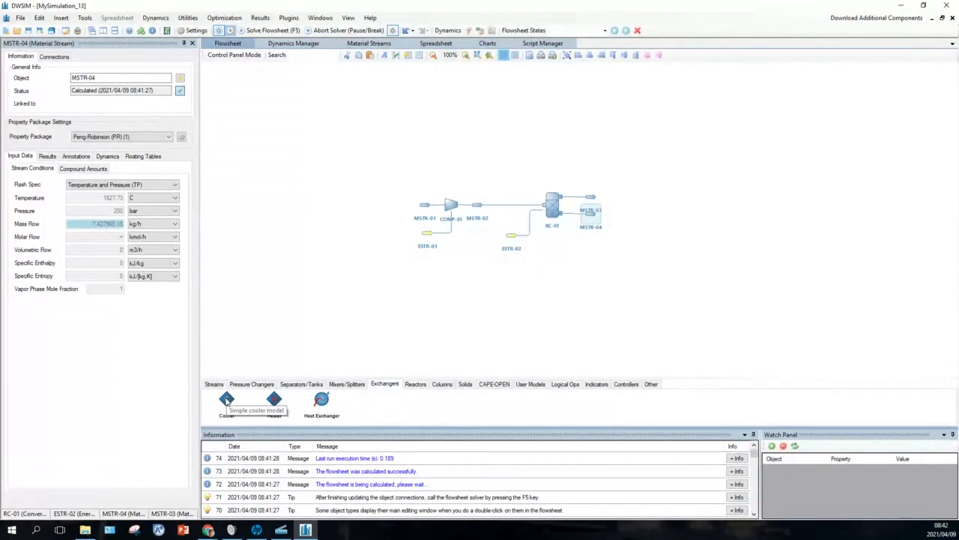
pyautogui.moveTo(227, 400); pyautogui.dragTo(625, 197)
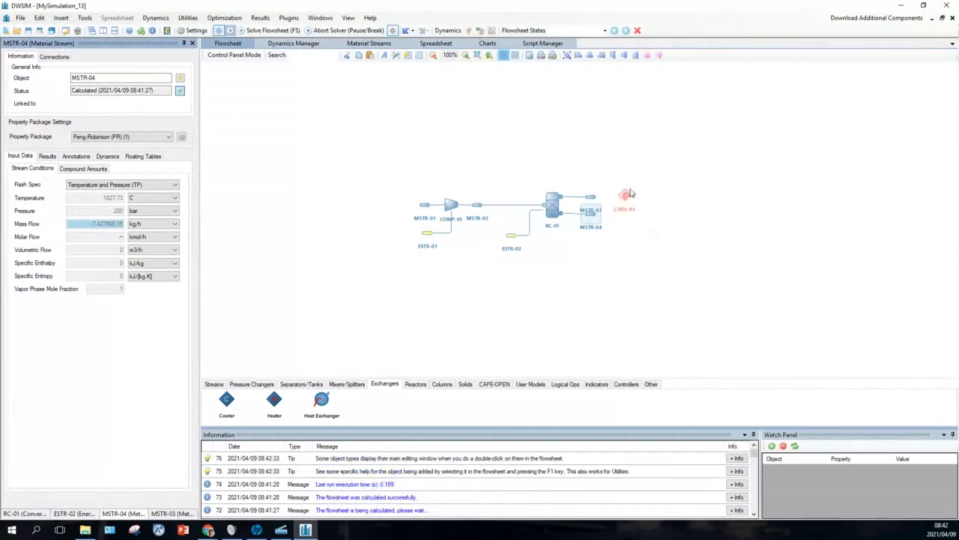
pyautogui.click(626, 197)
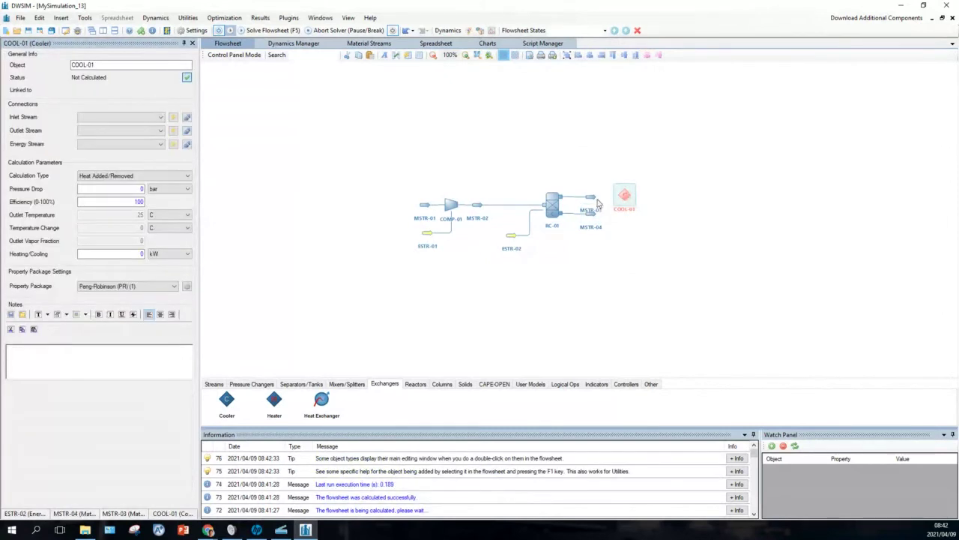
# Set the cooler's calculation type to Outlet Temperature with an outlet temperature of 40 C
pyautogui.doubleClick(137, 201)
pyautogui.write('10')
pyautogui.click(137, 254)
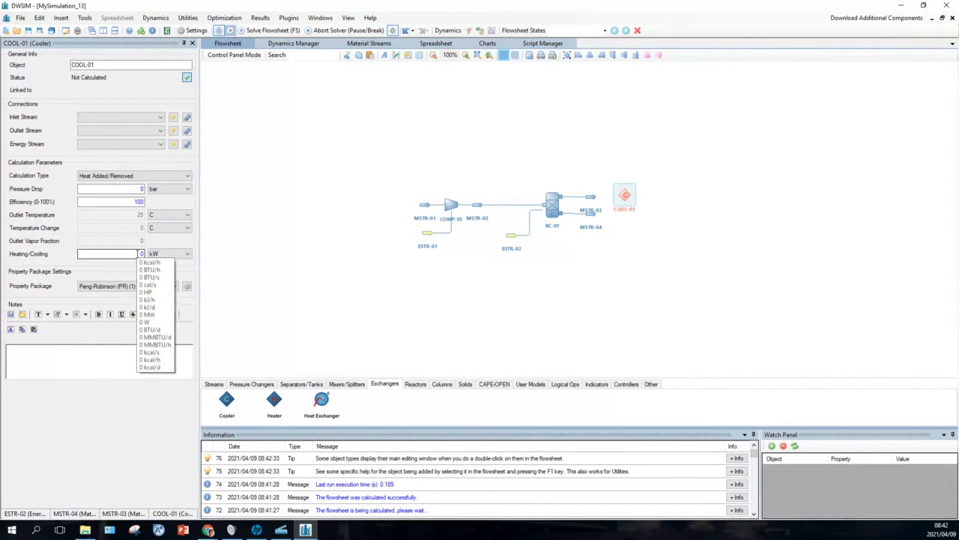
pyautogui.click(129, 177)
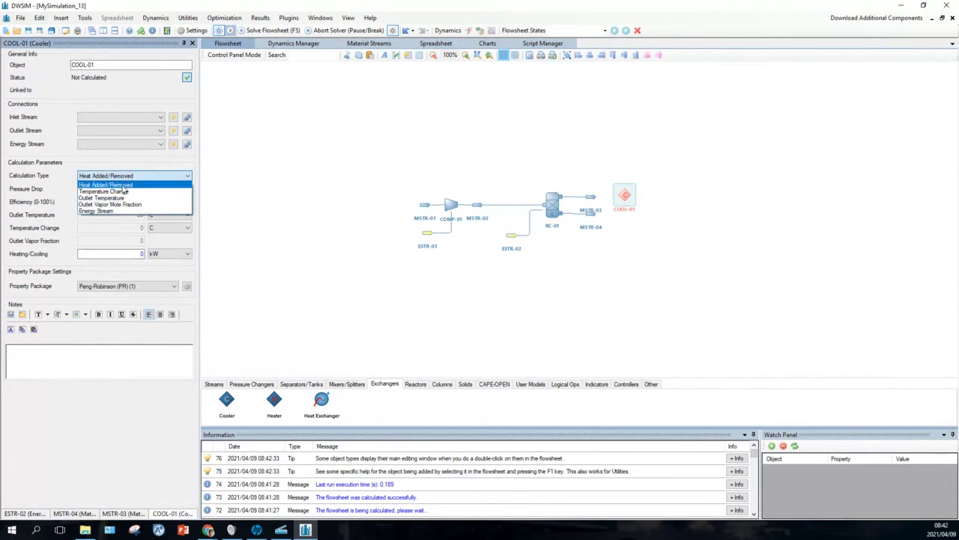
pyautogui.click(116, 198)
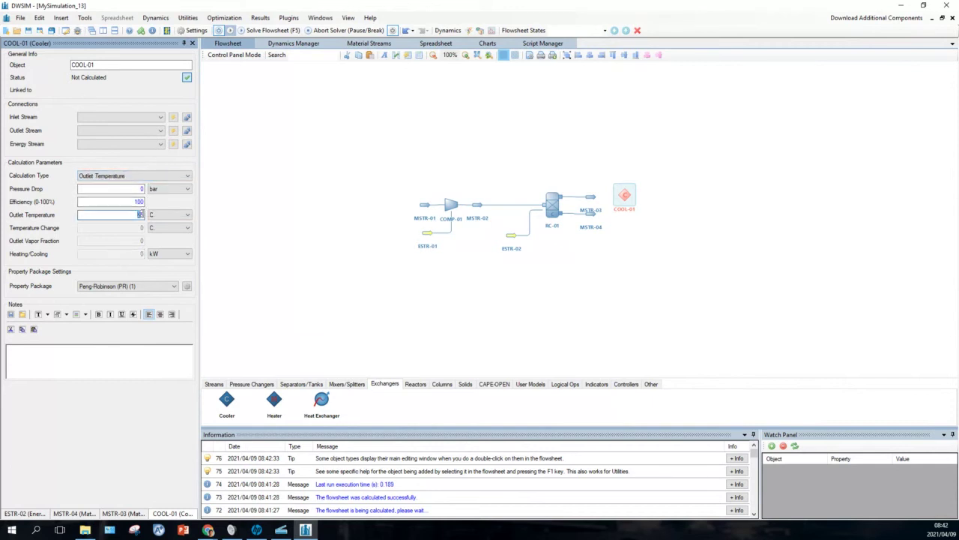
pyautogui.doubleClick(138, 215)
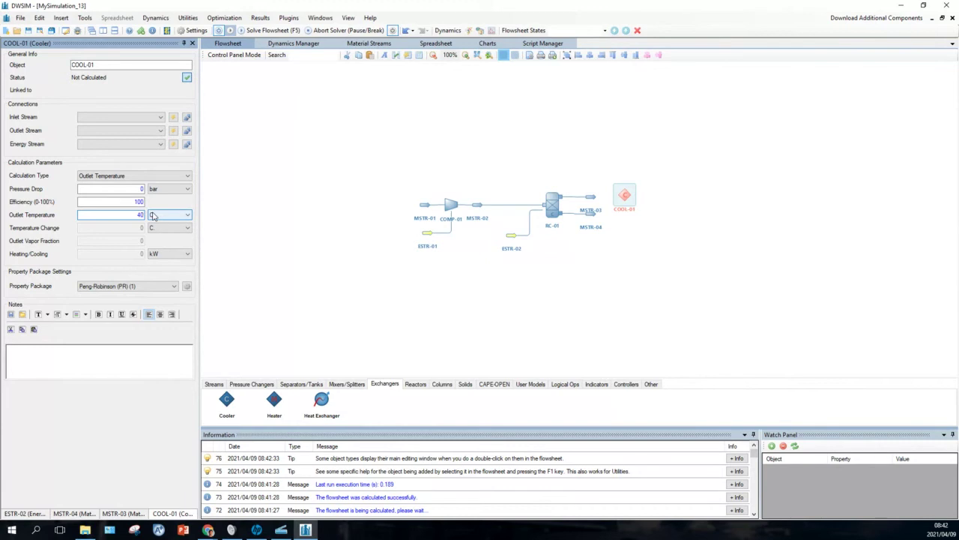
pyautogui.press('Return')
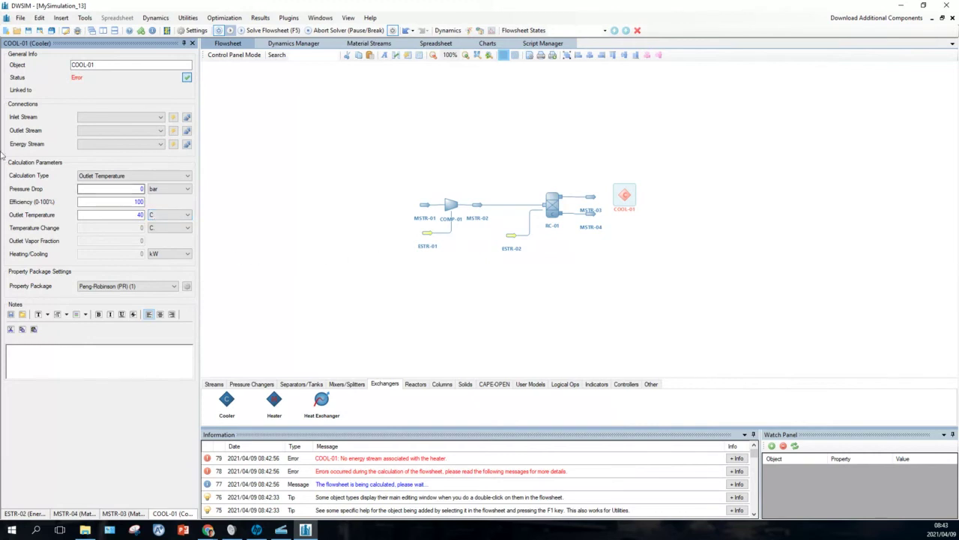
# Create a new inlet stream for the cooler, disconnect it, and connect MSTR-03 as the inlet instead
pyautogui.click(173, 118)
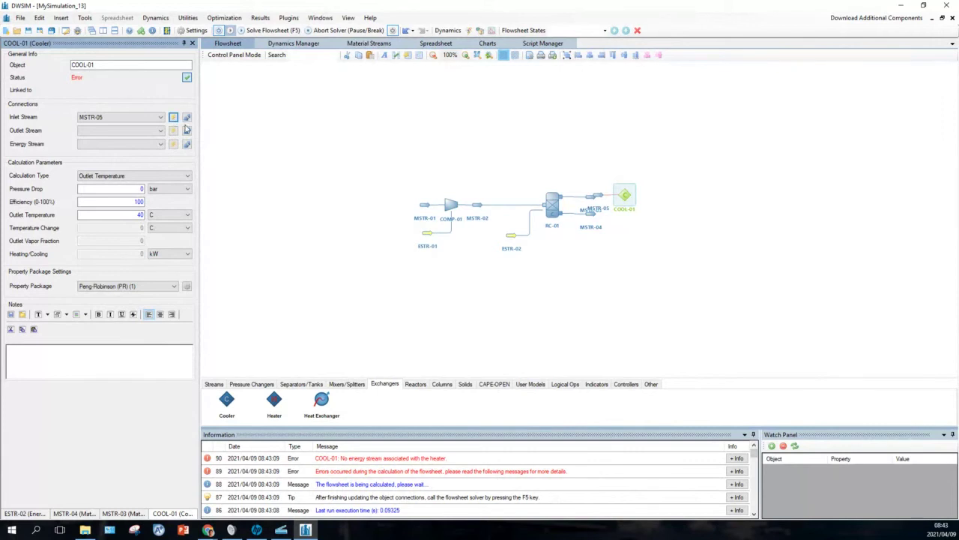
pyautogui.click(187, 119)
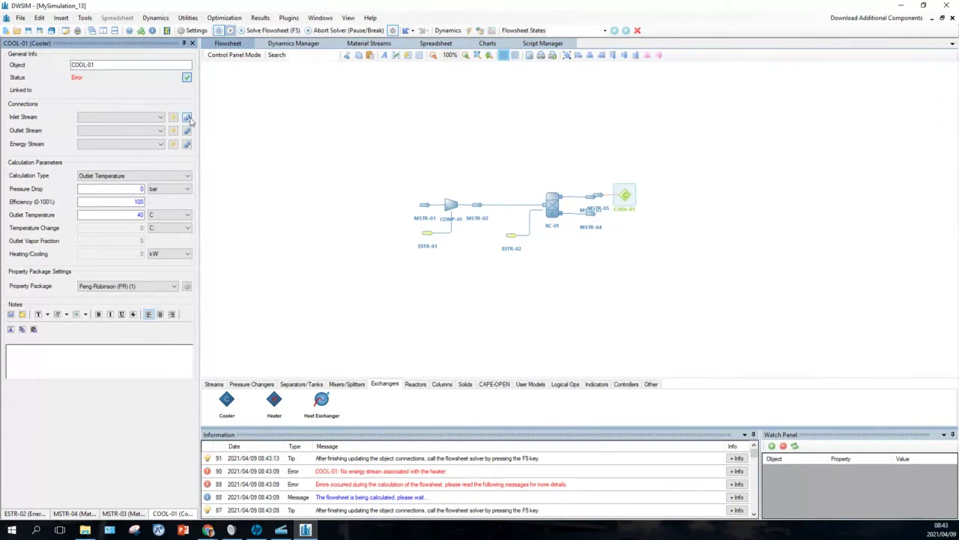
pyautogui.click(161, 118)
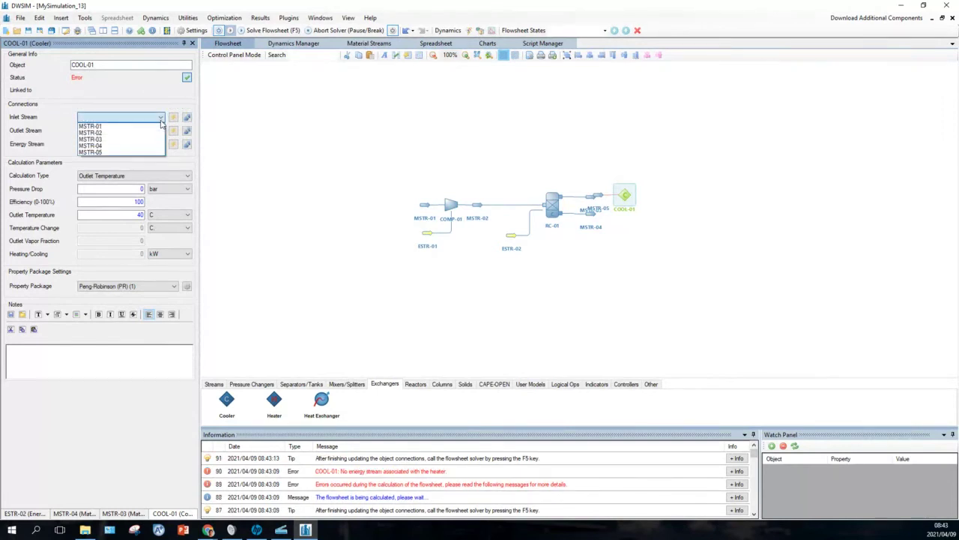
pyautogui.click(148, 140)
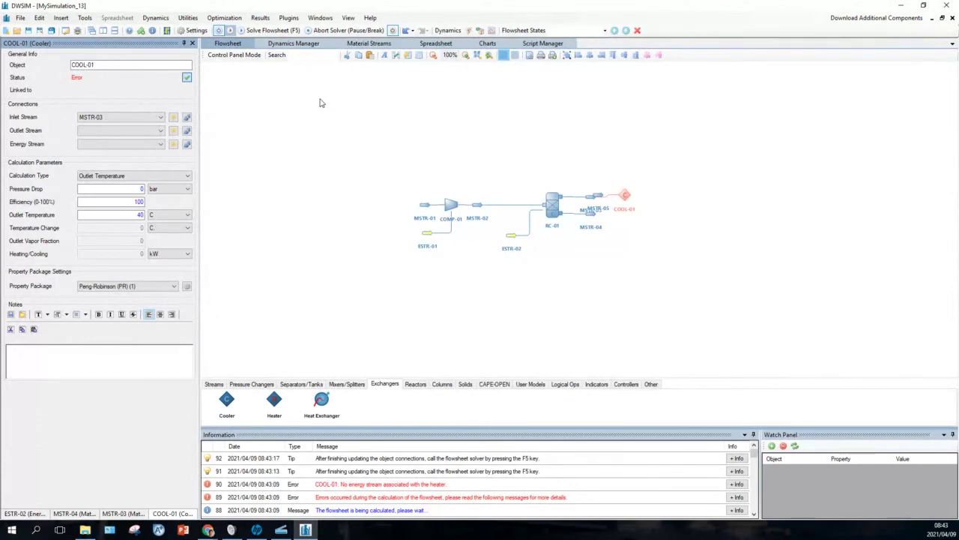
# Review compressor COMP-01's settings and the calculation types it offers
pyautogui.click(452, 210)
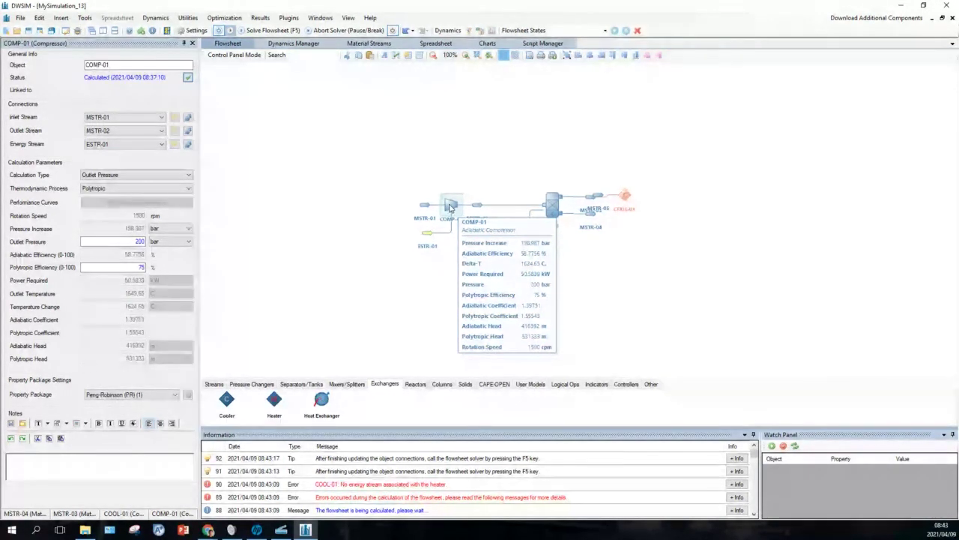
pyautogui.click(190, 177)
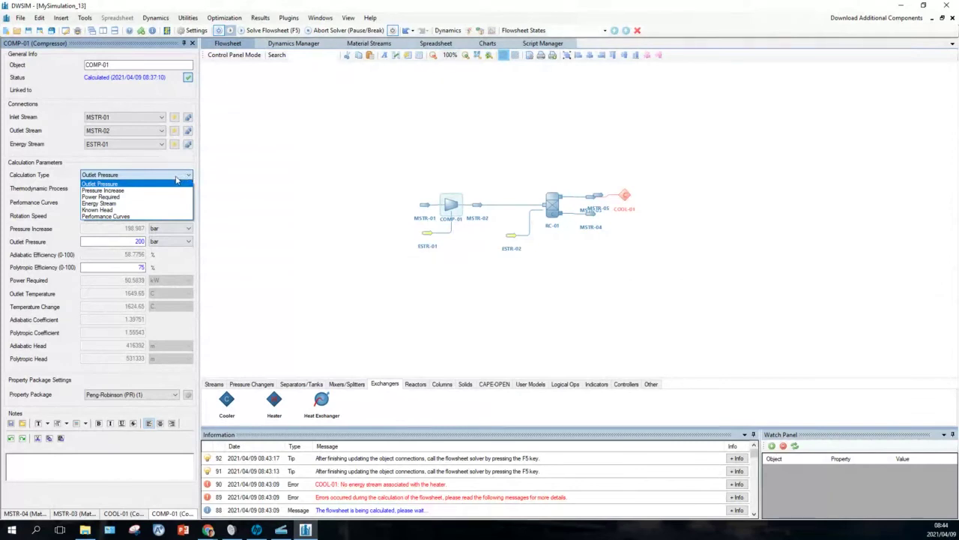
pyautogui.click(294, 172)
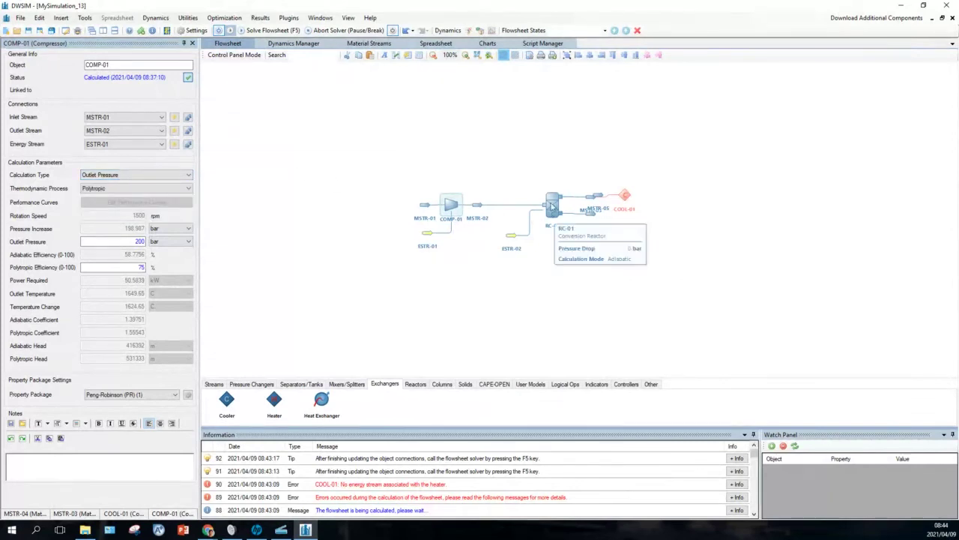
# Delete the leftover, unused material stream MSTR-05 lying between MSTR-03 and the cooler
pyautogui.moveTo(599, 199)
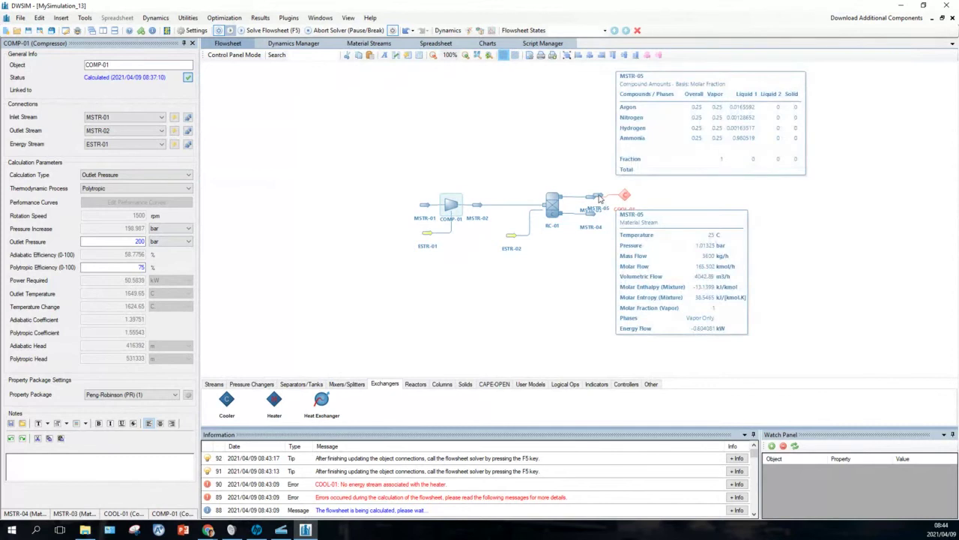
pyautogui.click(597, 196)
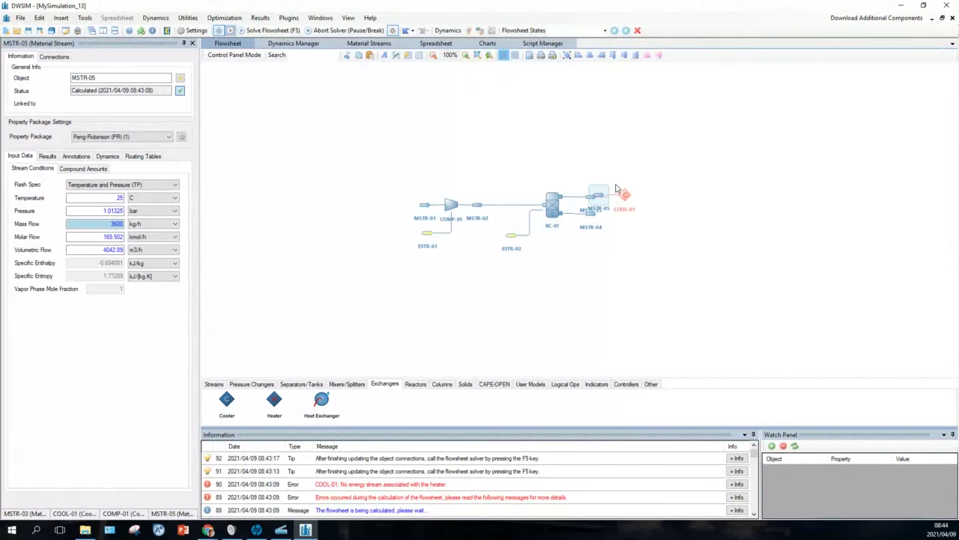
pyautogui.press('Delete')
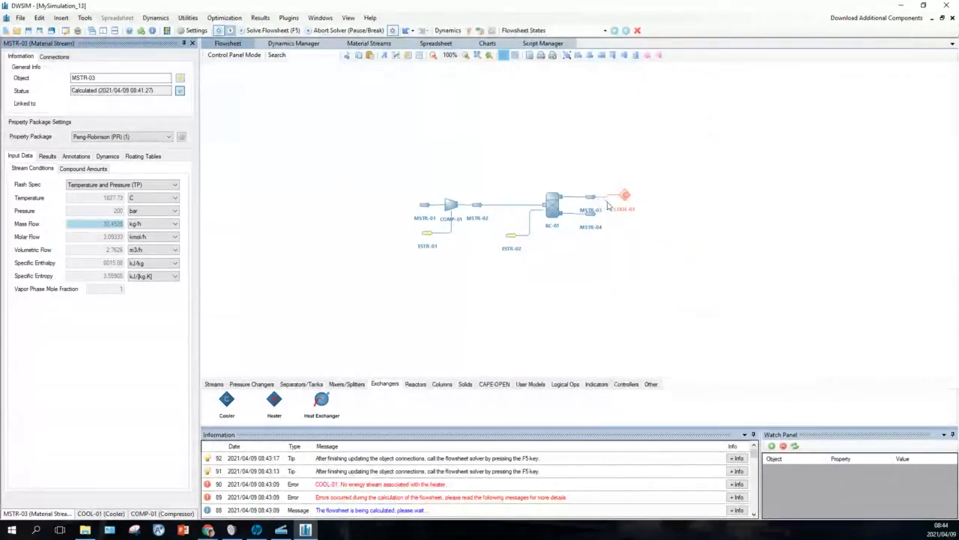
# Create and connect new outlet and energy streams for cooler COOL-01, then open the outlet stream's conditions
pyautogui.click(625, 198)
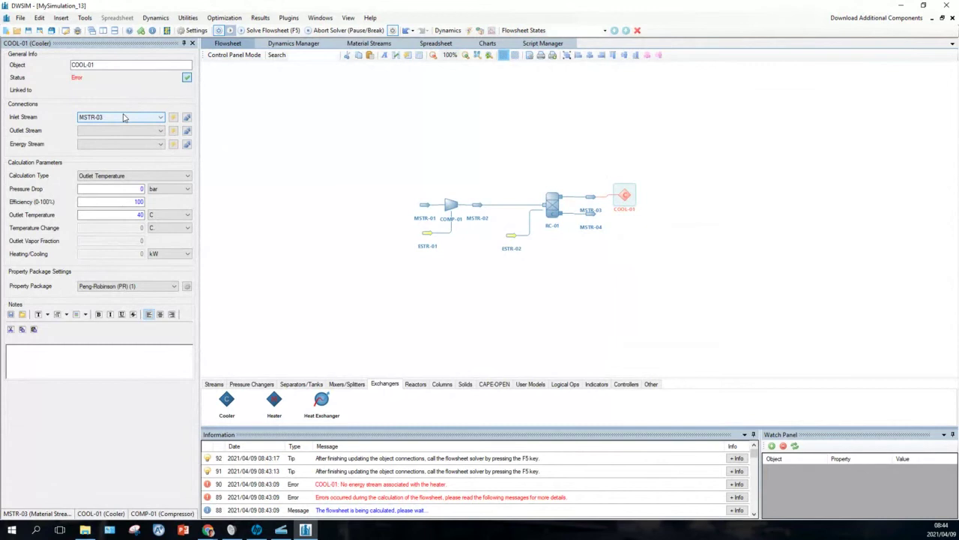
pyautogui.click(161, 131)
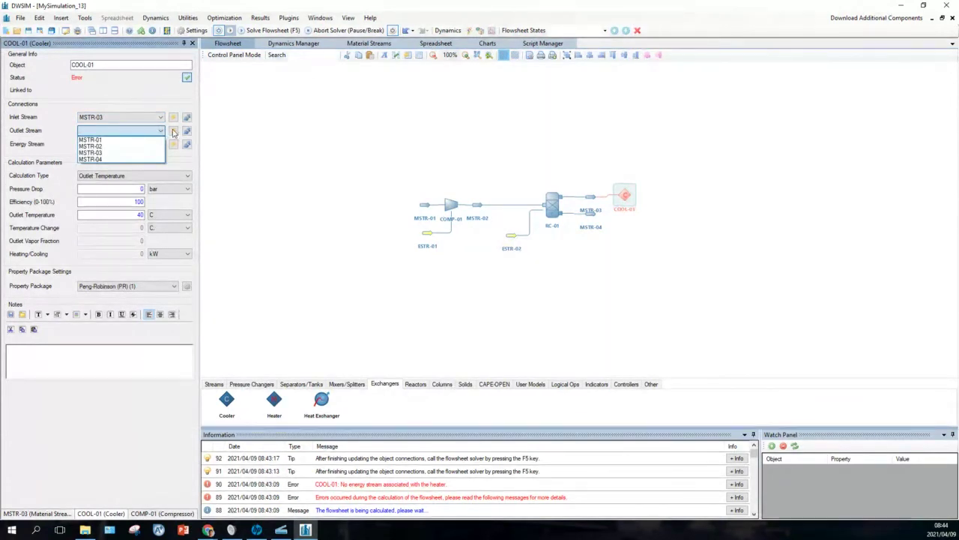
pyautogui.click(173, 131)
pyautogui.click(173, 132)
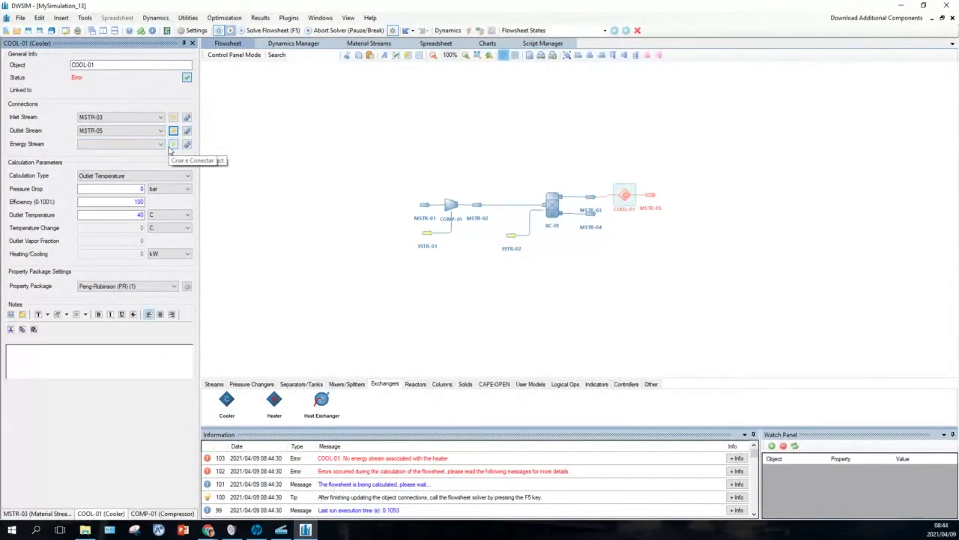
pyautogui.click(173, 143)
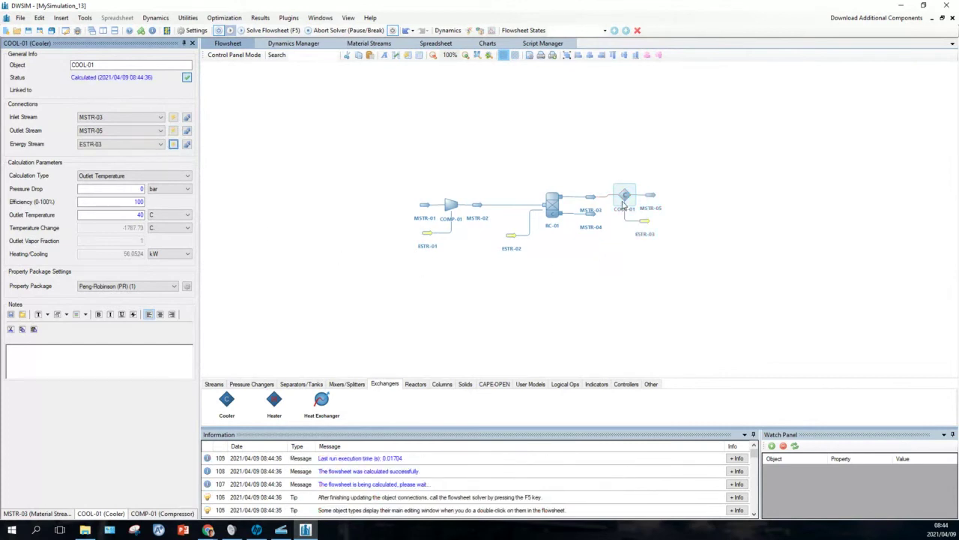
pyautogui.moveTo(625, 204)
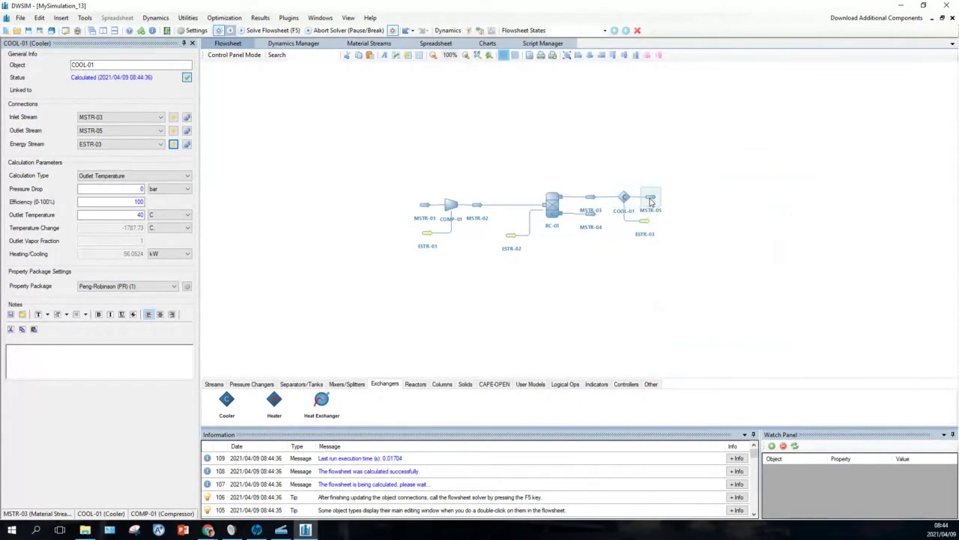
pyautogui.click(650, 201)
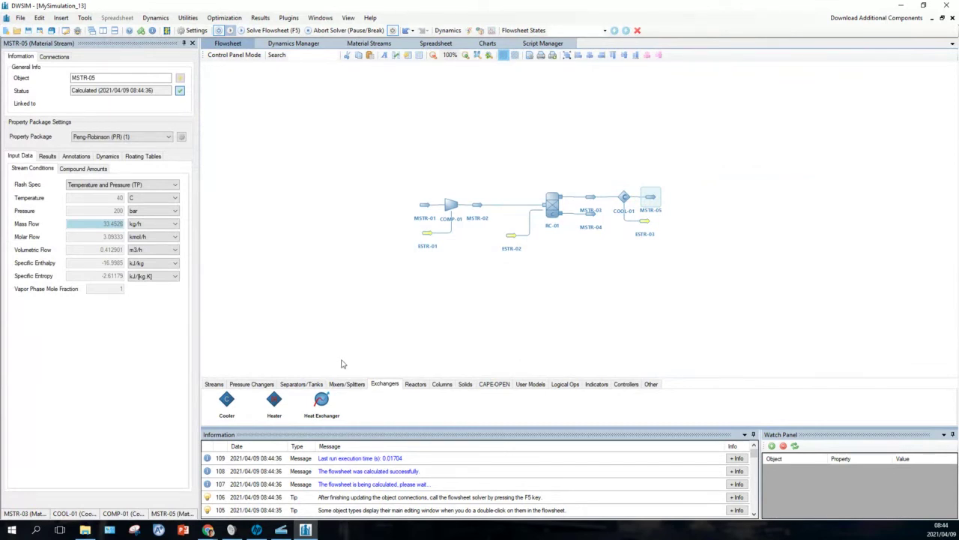
# Place a Gas-Liquid Separator beside the cooler's outlet stream and connect MSTR-05 as its Inlet Stream 1
pyautogui.click(299, 385)
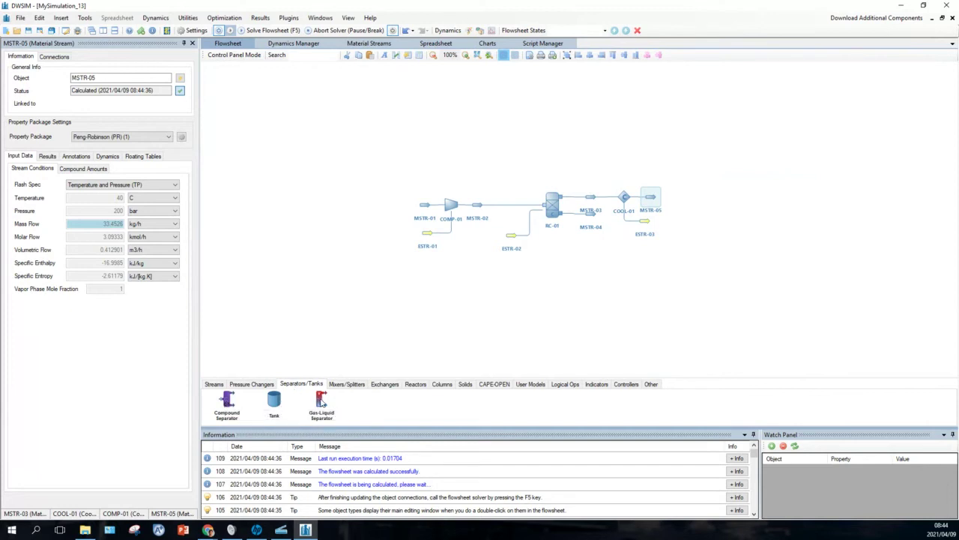
pyautogui.moveTo(321, 401); pyautogui.dragTo(680, 202)
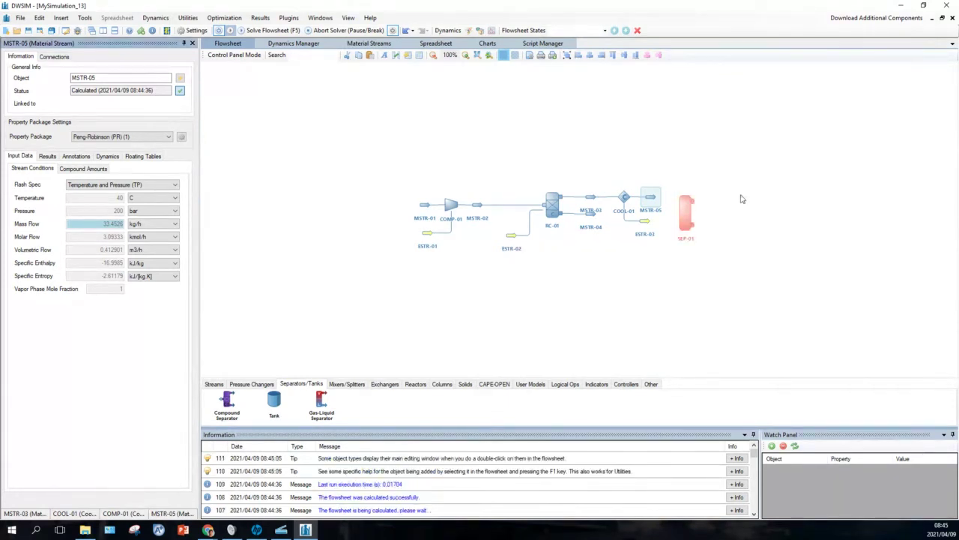
pyautogui.click(684, 215)
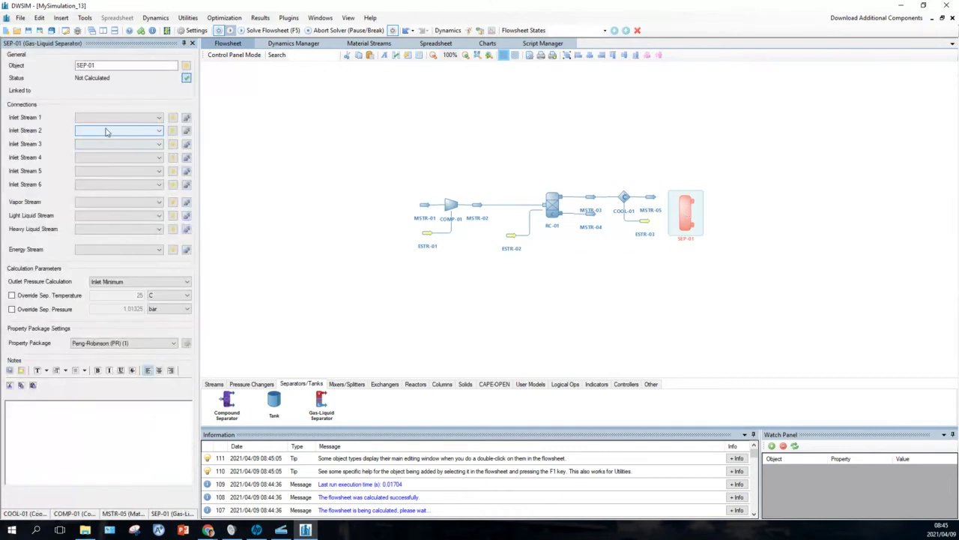
pyautogui.click(158, 118)
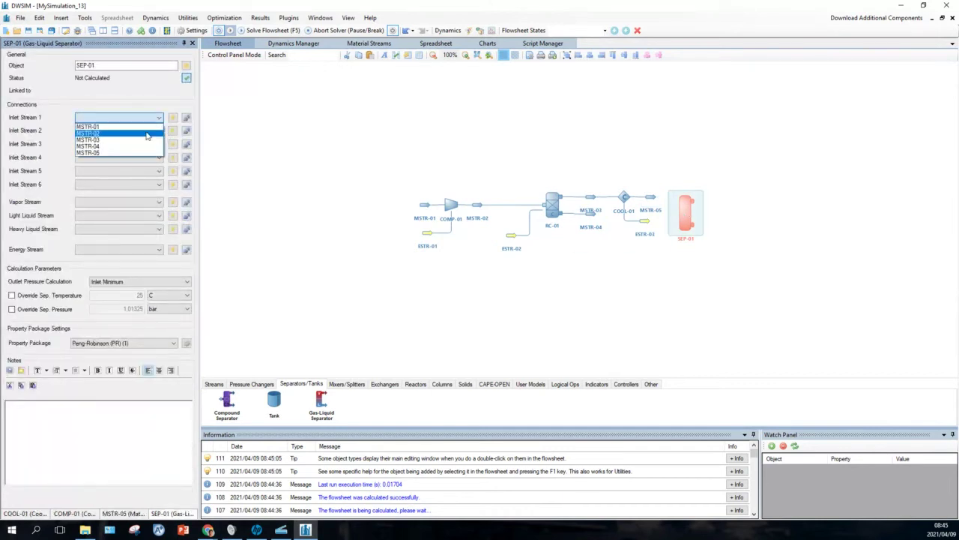
pyautogui.click(131, 153)
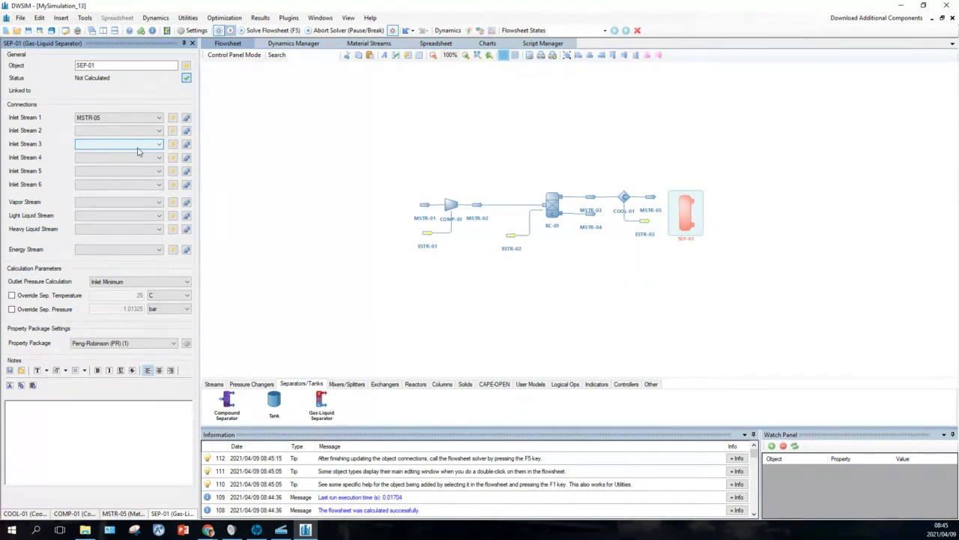
# Create and connect new vapor, light liquid and energy streams for separator SEP-01
pyautogui.click(173, 203)
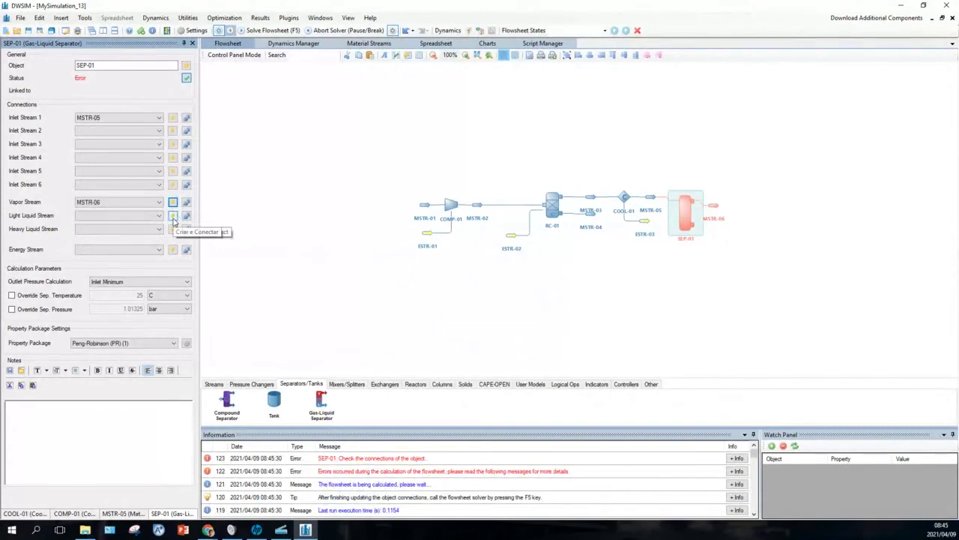
pyautogui.click(172, 216)
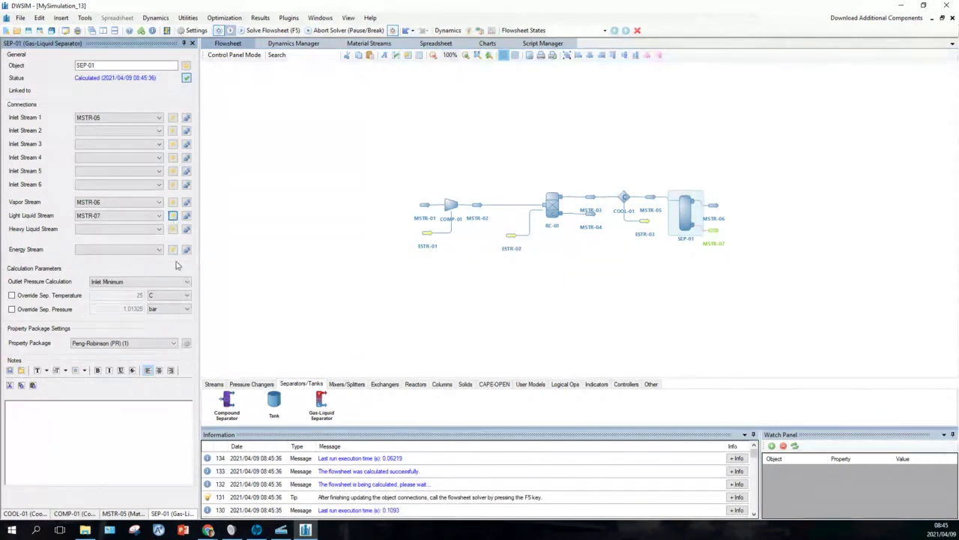
pyautogui.click(172, 249)
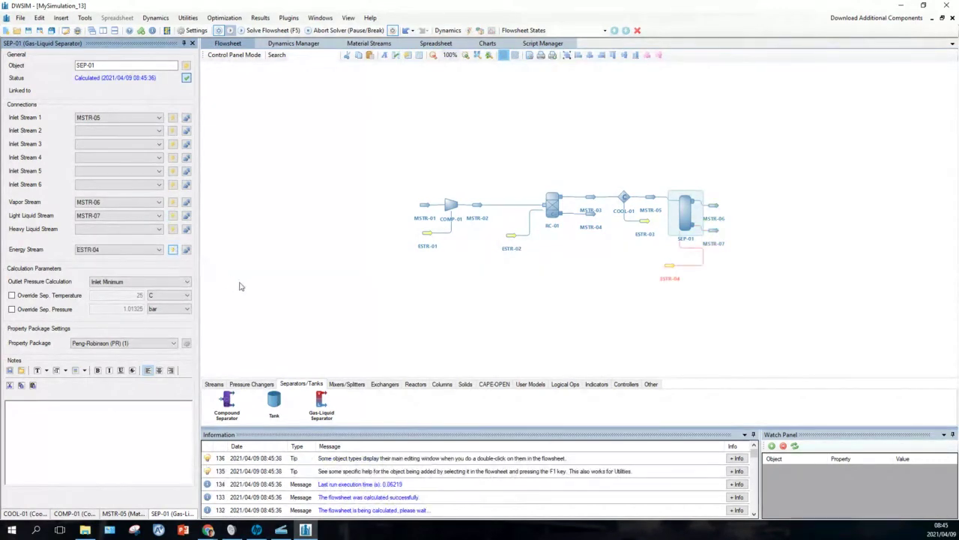
# Move energy stream ESTR-04 to the lower left of the separator and shift vapor stream MSTR-06 slightly upward
pyautogui.moveTo(674, 271); pyautogui.dragTo(660, 254)
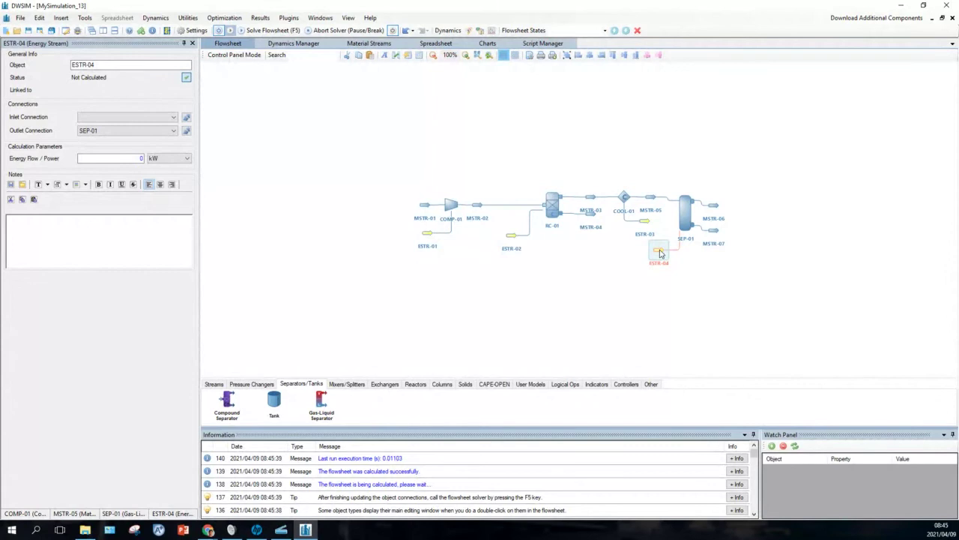
pyautogui.moveTo(715, 211)
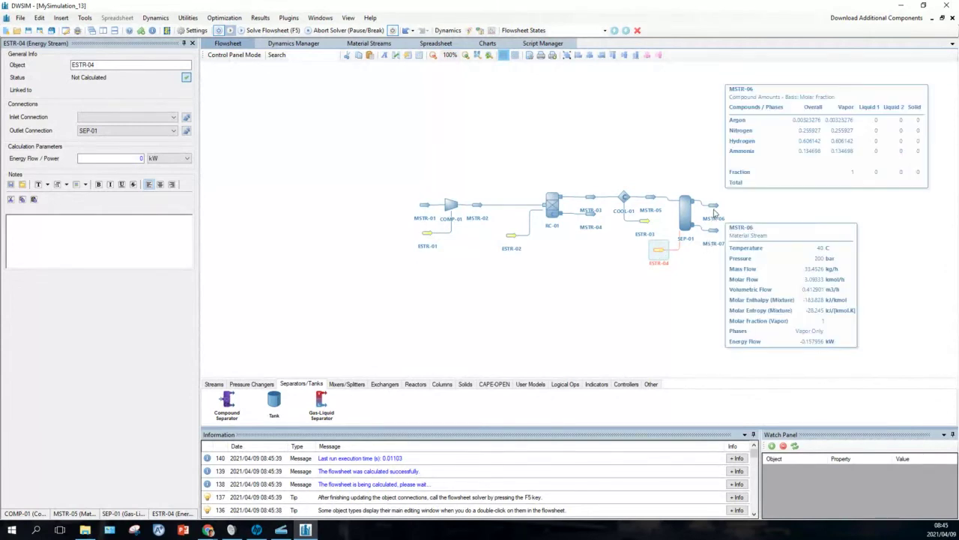
pyautogui.moveTo(715, 212); pyautogui.dragTo(717, 204)
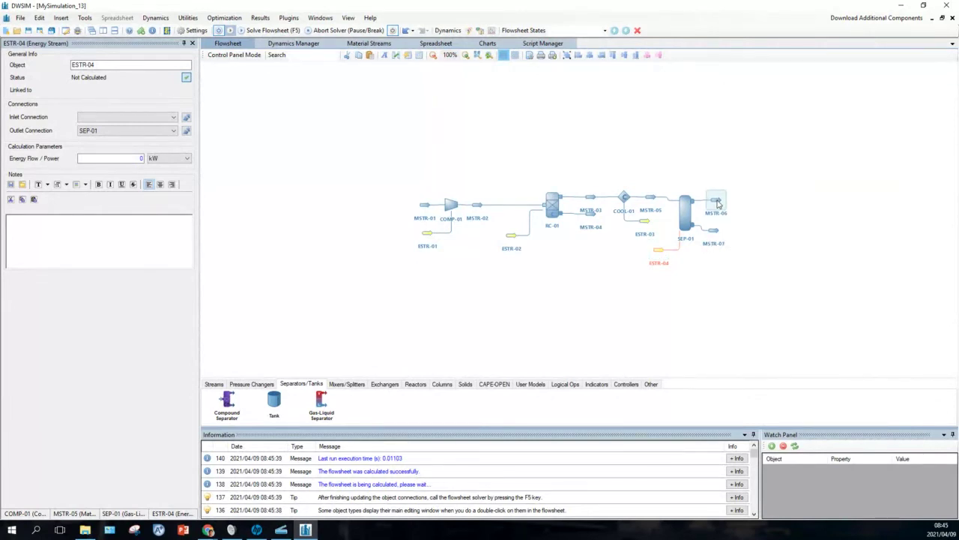
# Enable the separation temperature and pressure overrides on separator SEP-01, entering 40 C and 200 bar
pyautogui.moveTo(715, 236)
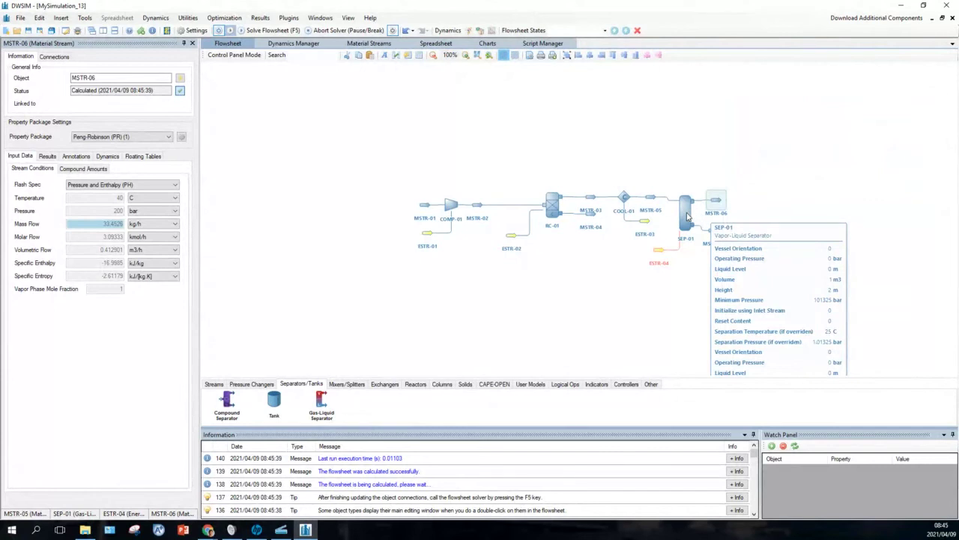
pyautogui.click(688, 216)
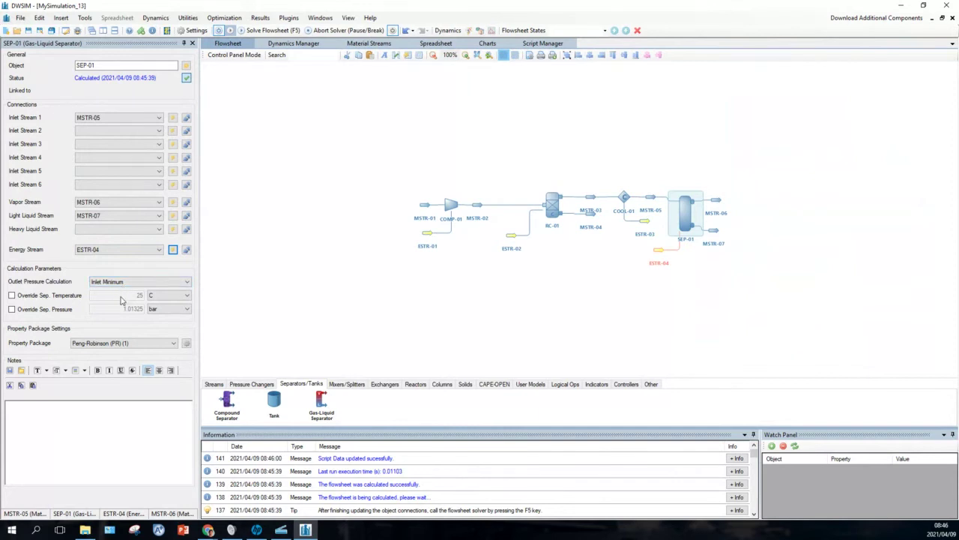
pyautogui.click(12, 295)
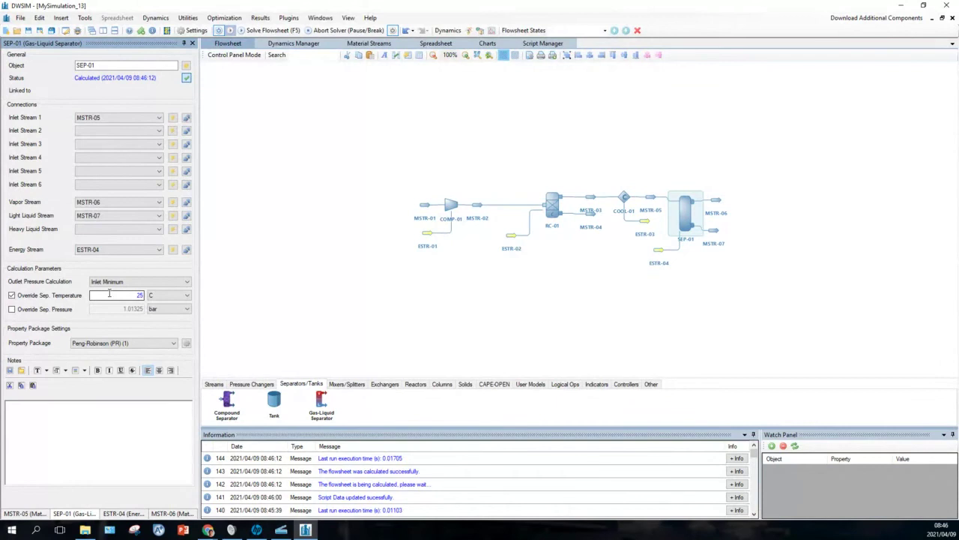
pyautogui.doubleClick(141, 294)
pyautogui.write('40')
pyautogui.click(12, 310)
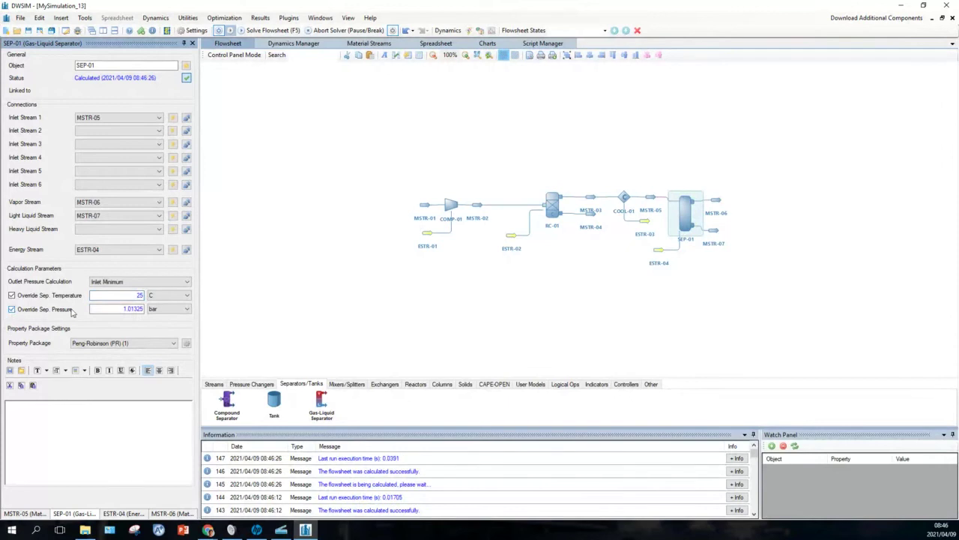
pyautogui.click(115, 308)
pyautogui.moveTo(129, 308); pyautogui.dragTo(159, 308)
pyautogui.write('200')
pyautogui.press('Tab')
# Check the upstream stream conditions and apply 40 C and 200 bar as SEP-01's override temperature and pressure
pyautogui.moveTo(556, 213)
pyautogui.moveTo(596, 201)
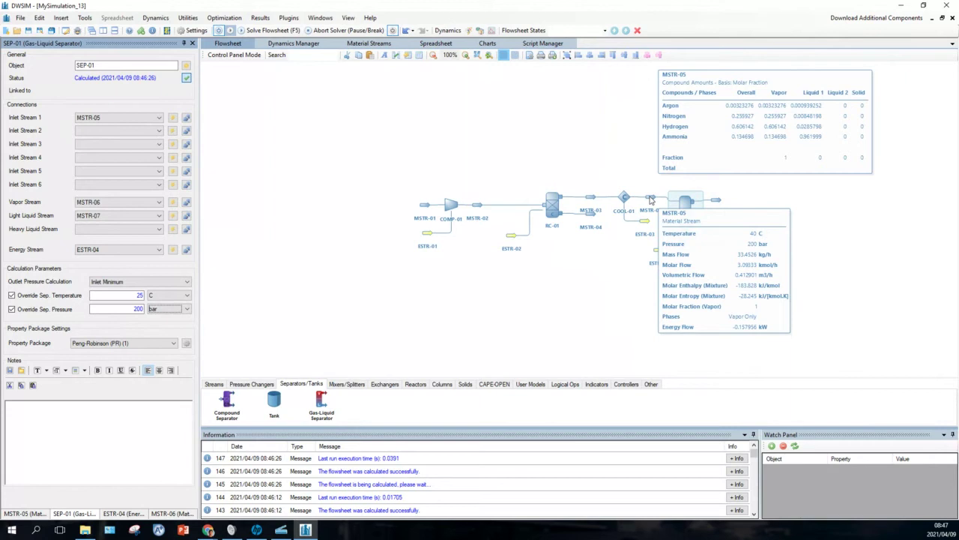
pyautogui.moveTo(683, 206)
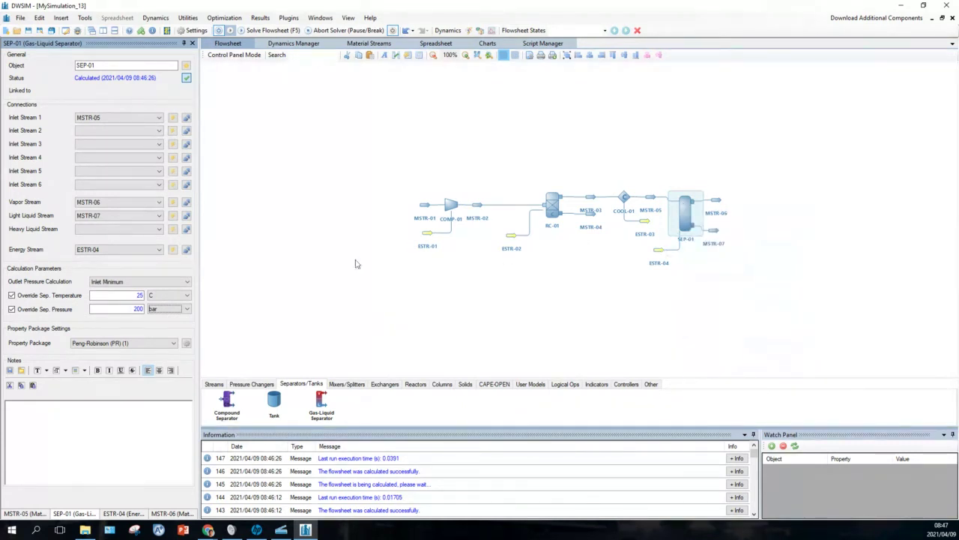
pyautogui.doubleClick(131, 295)
pyautogui.press('Return')
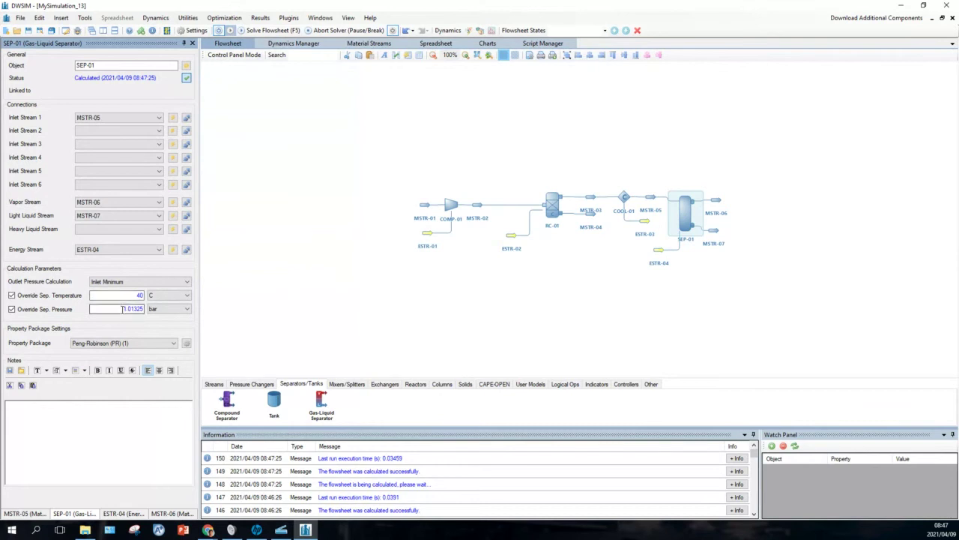
pyautogui.moveTo(122, 308); pyautogui.dragTo(154, 317)
pyautogui.write('200')
pyautogui.press('Return')
# Place a second Gas-Liquid Separator beside SEP-01's liquid outlet and connect MSTR-07 as its Inlet Stream 1
pyautogui.moveTo(689, 217)
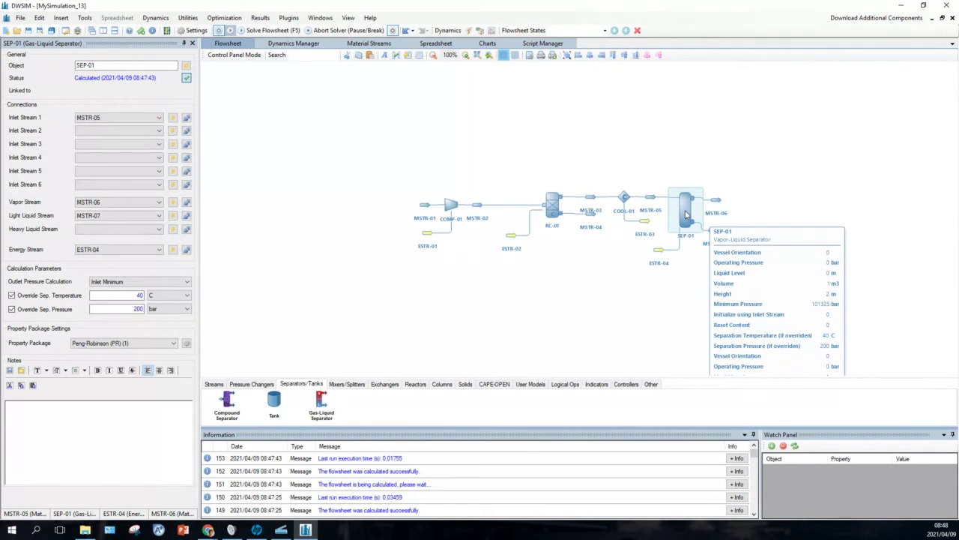
pyautogui.moveTo(712, 237)
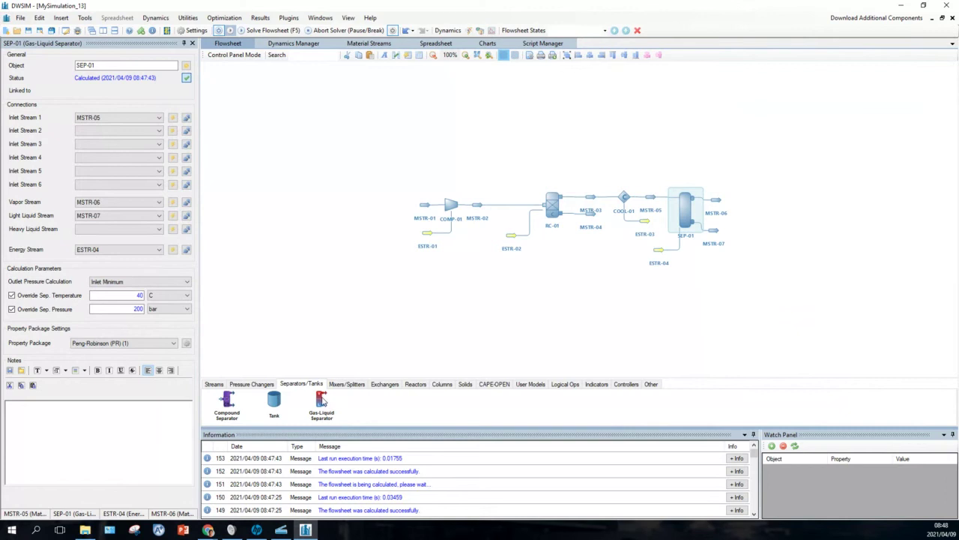
pyautogui.moveTo(326, 402); pyautogui.dragTo(756, 235)
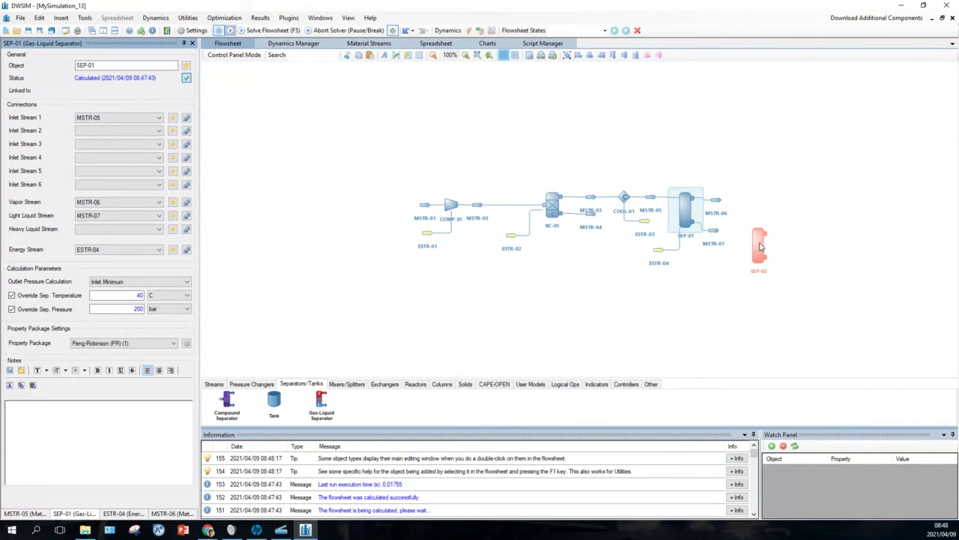
pyautogui.click(762, 246)
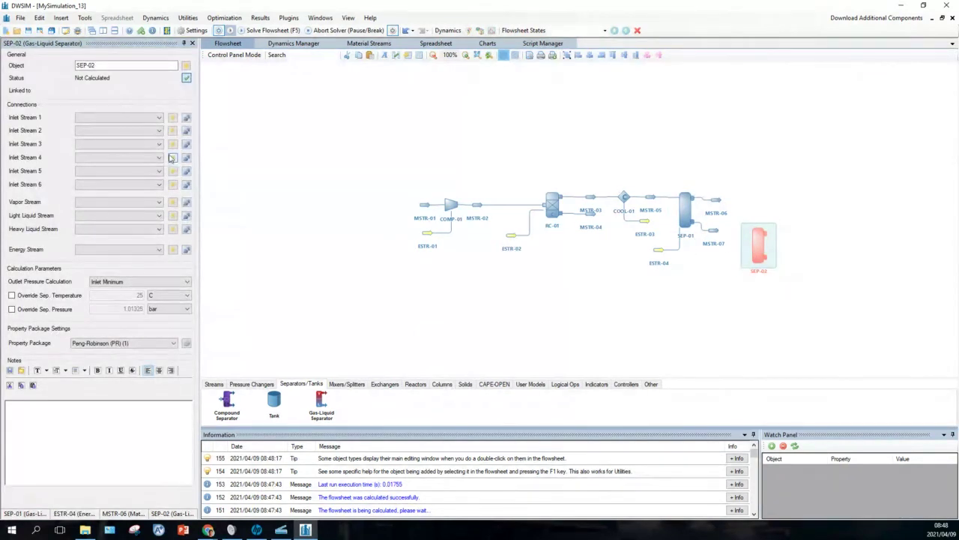
pyautogui.click(159, 119)
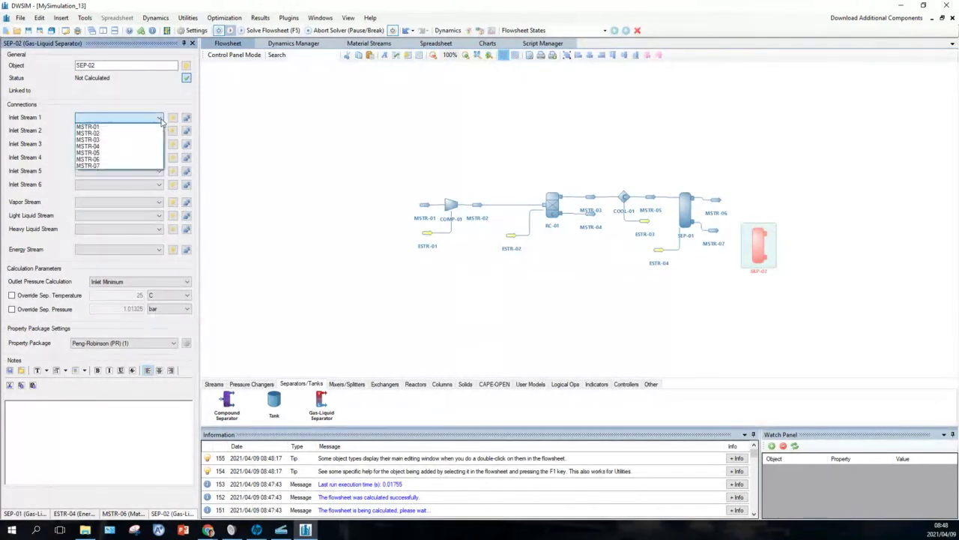
pyautogui.click(134, 166)
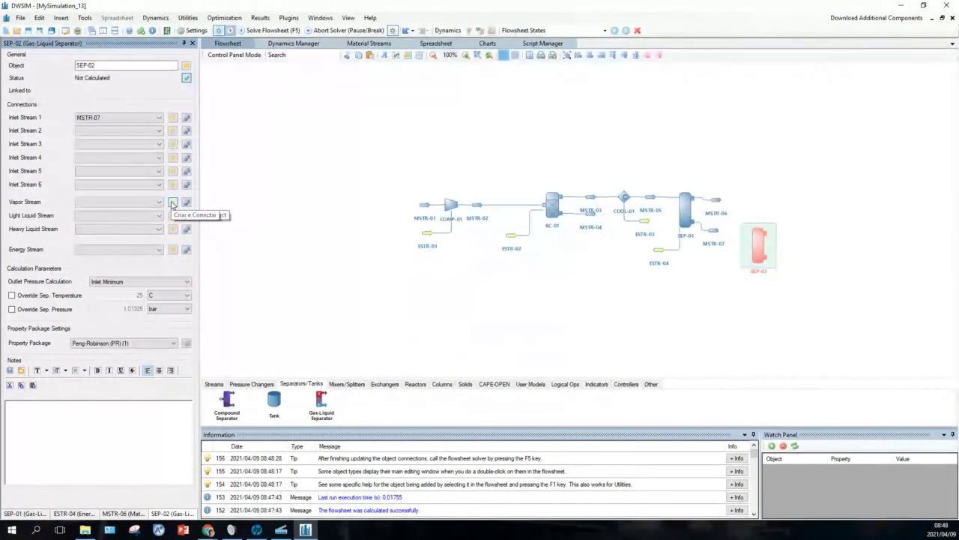
# Create and connect SEP-02's vapor, light liquid and energy streams, and move energy stream ESTR-05 to the separator's lower left
pyautogui.click(173, 203)
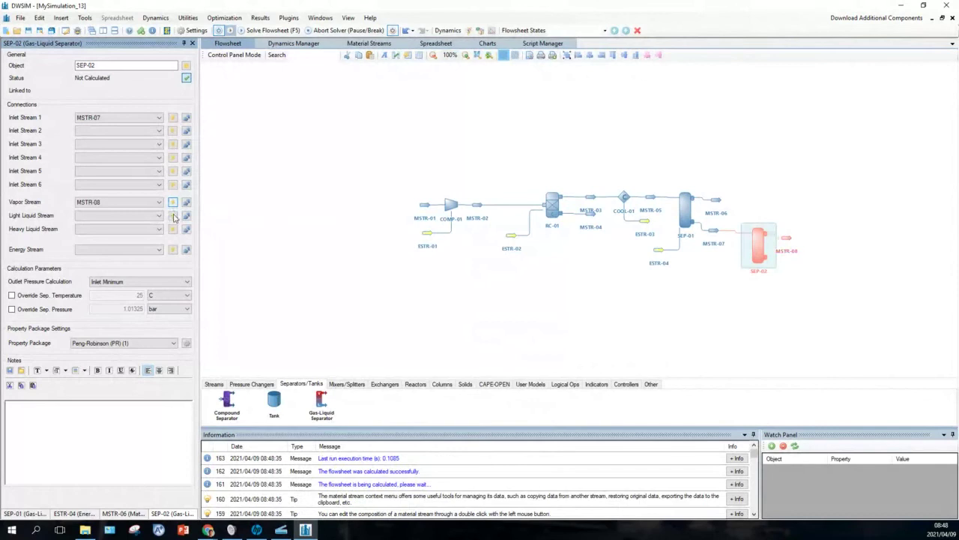
pyautogui.click(173, 215)
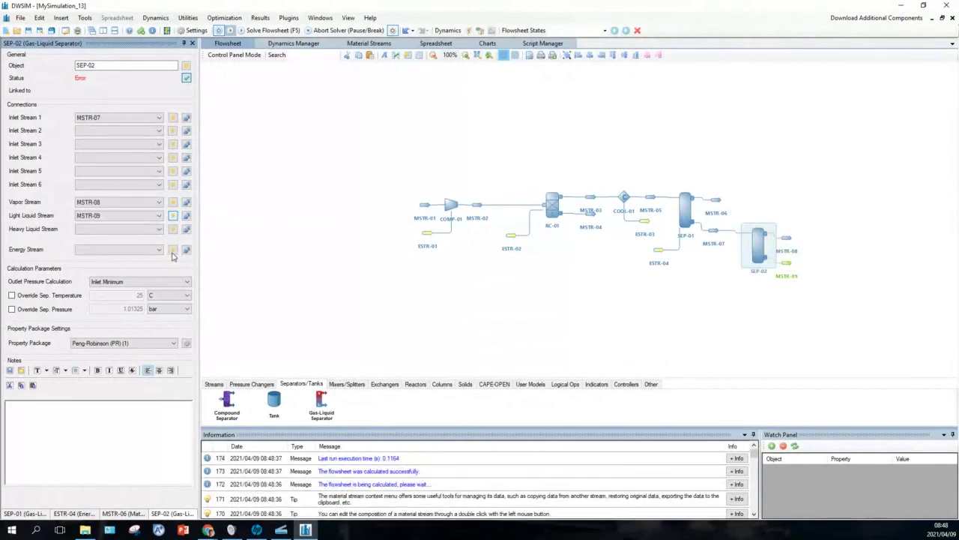
pyautogui.click(173, 250)
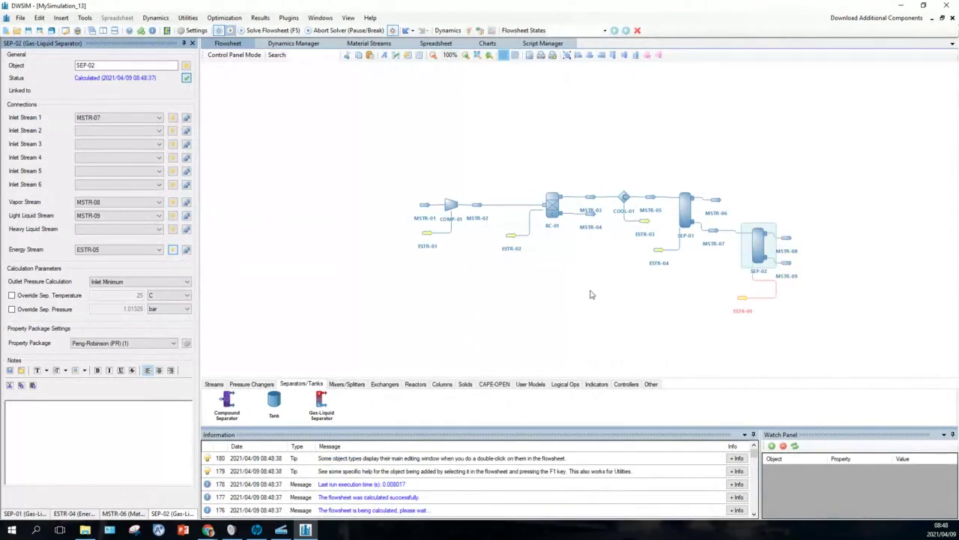
pyautogui.moveTo(743, 301); pyautogui.dragTo(723, 281)
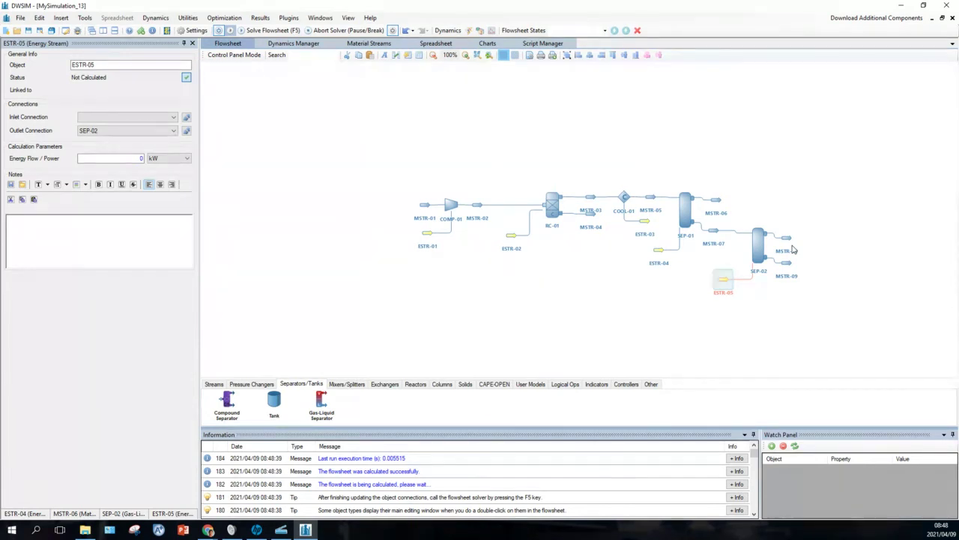
# Examine the conditions of streams MSTR-09 and MSTR-05 and the outlet pressure calculation options of separator SEP-02
pyautogui.moveTo(785, 262)
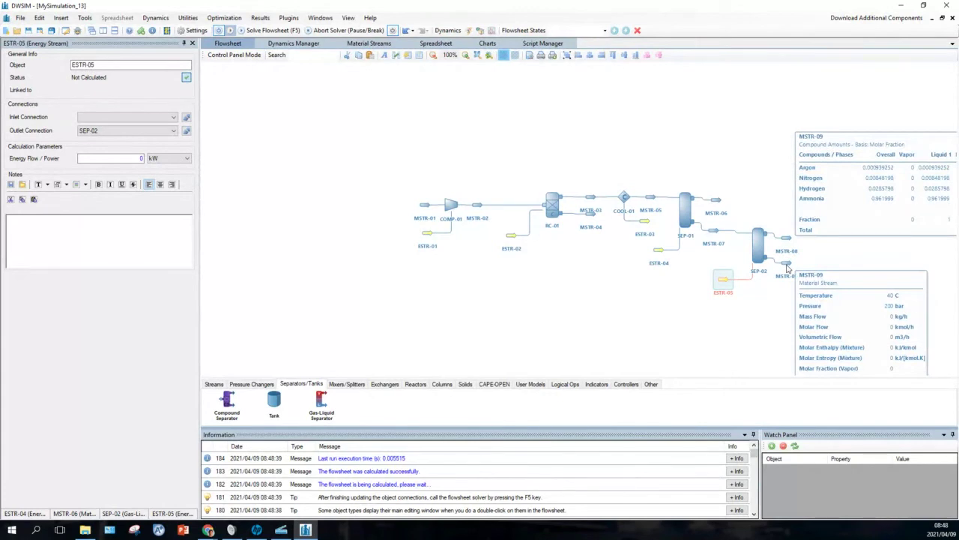
pyautogui.moveTo(761, 254)
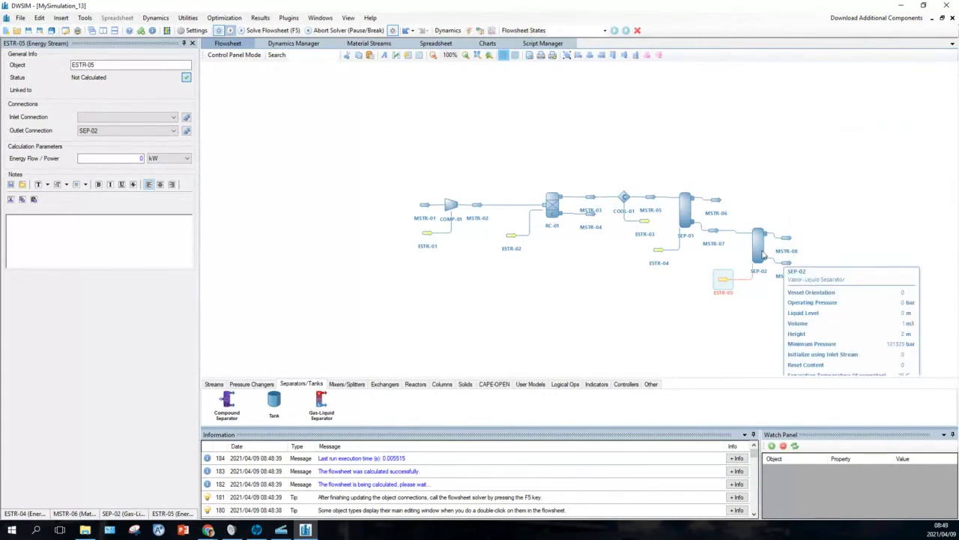
pyautogui.click(761, 254)
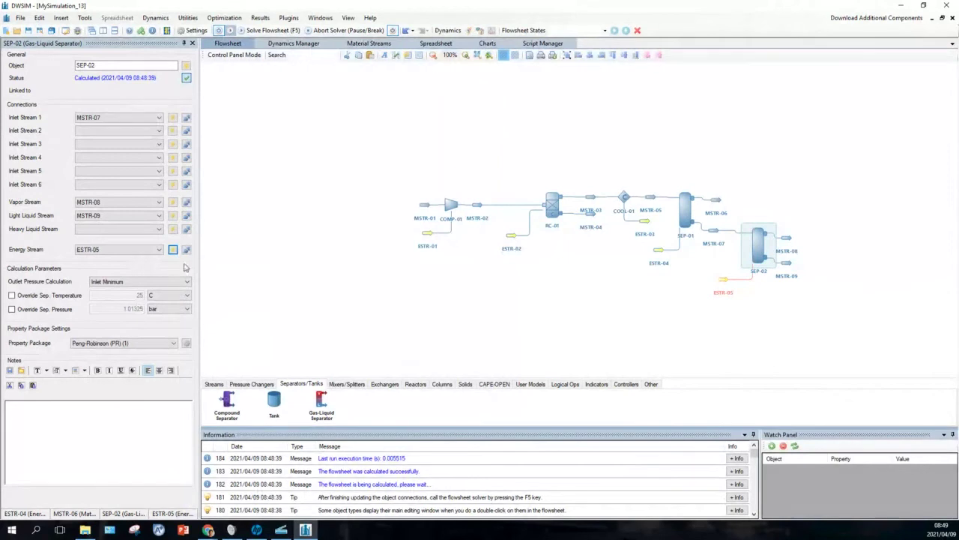
pyautogui.moveTo(651, 199)
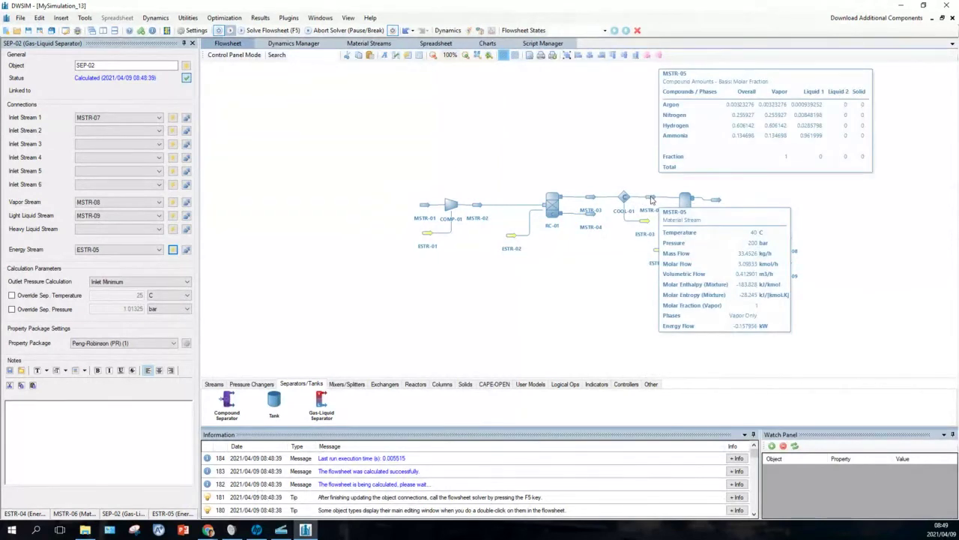
pyautogui.moveTo(684, 203)
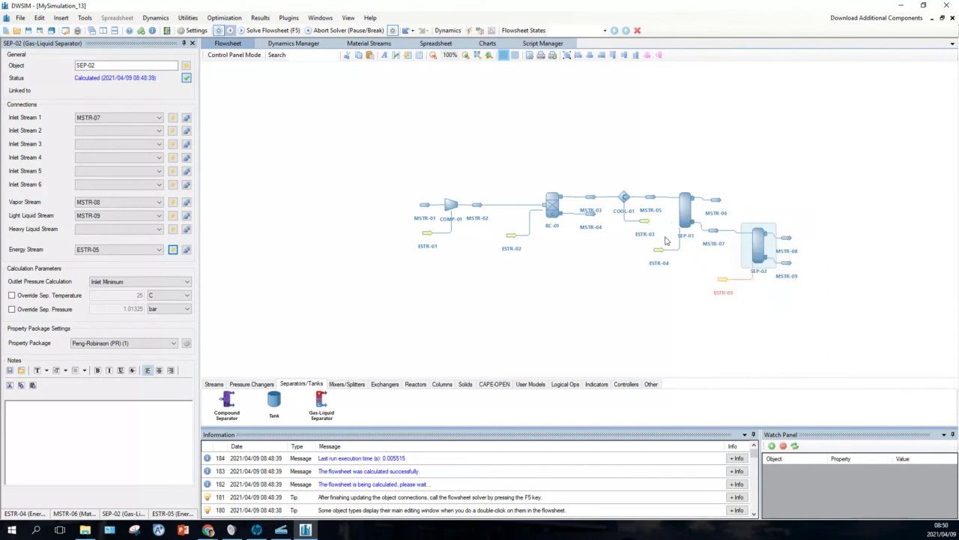
pyautogui.moveTo(755, 258)
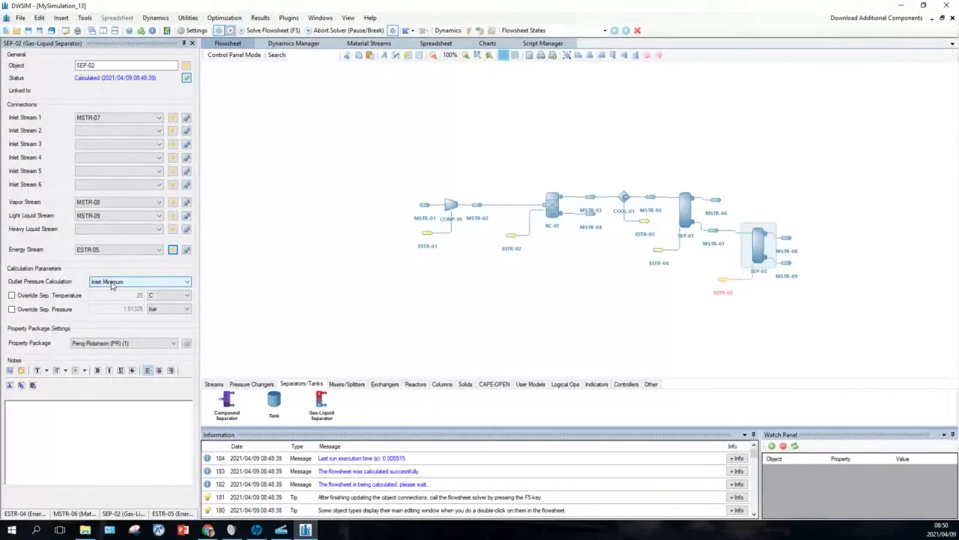
pyautogui.click(187, 284)
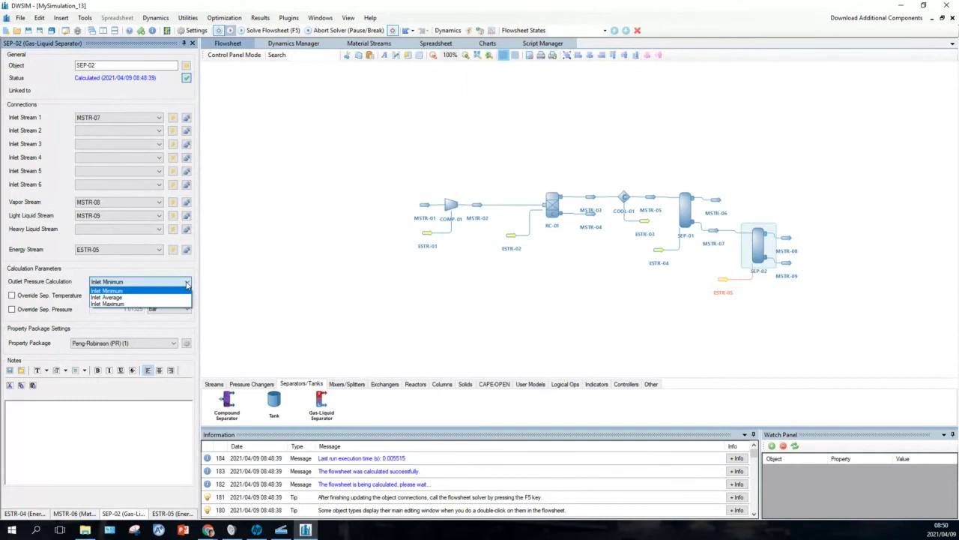
pyautogui.click(188, 284)
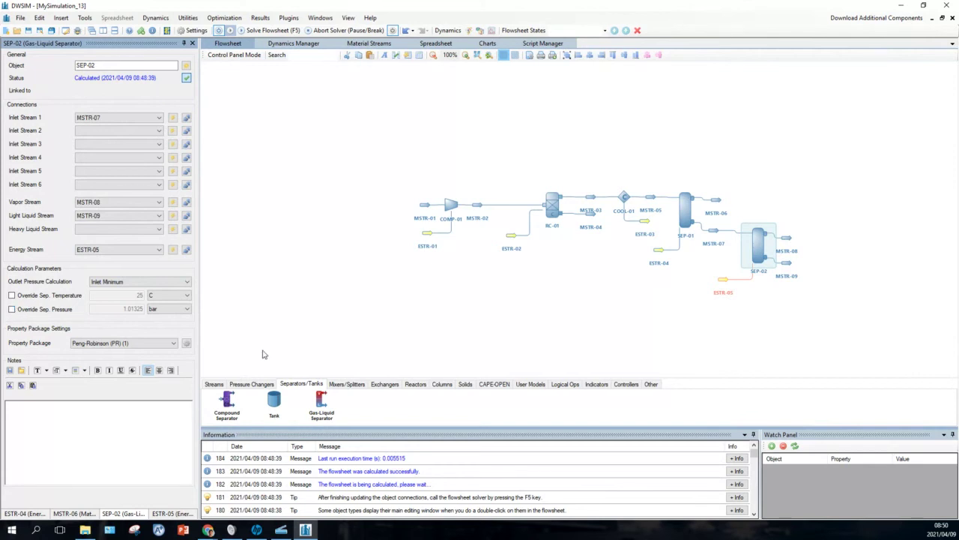
# Enable SEP-02's separation temperature and pressure overrides, entering -35 C and 1 bar
pyautogui.click(12, 295)
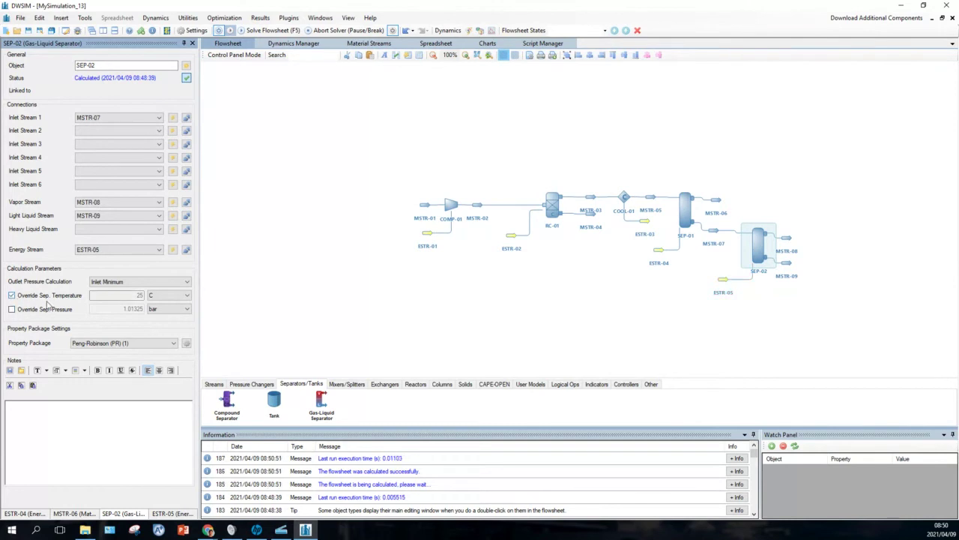
pyautogui.doubleClick(134, 297)
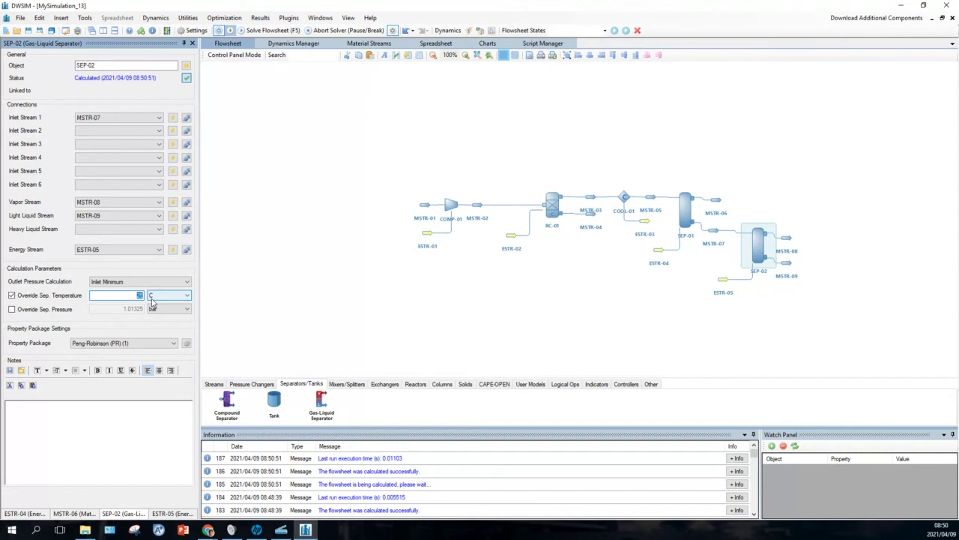
pyautogui.press('BackSpace')
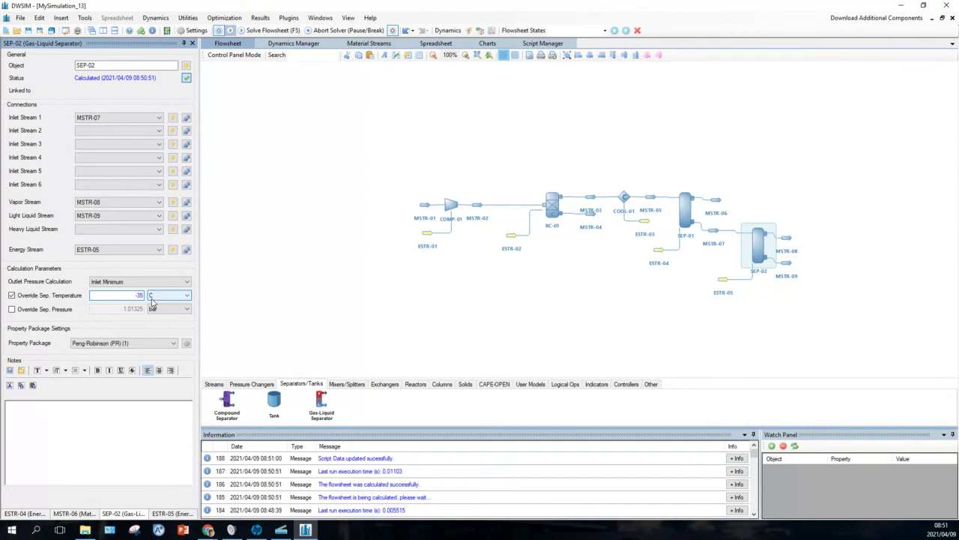
pyautogui.press('Return')
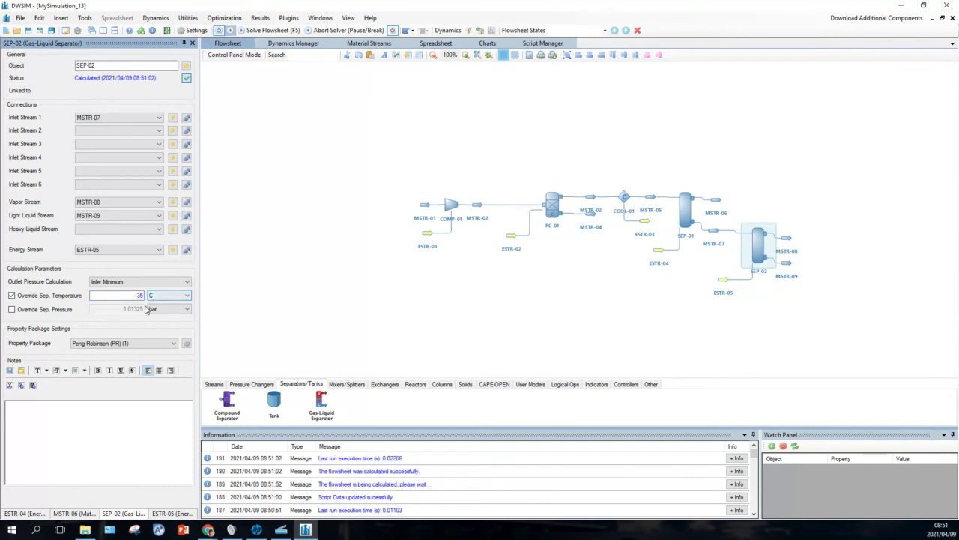
pyautogui.click(12, 310)
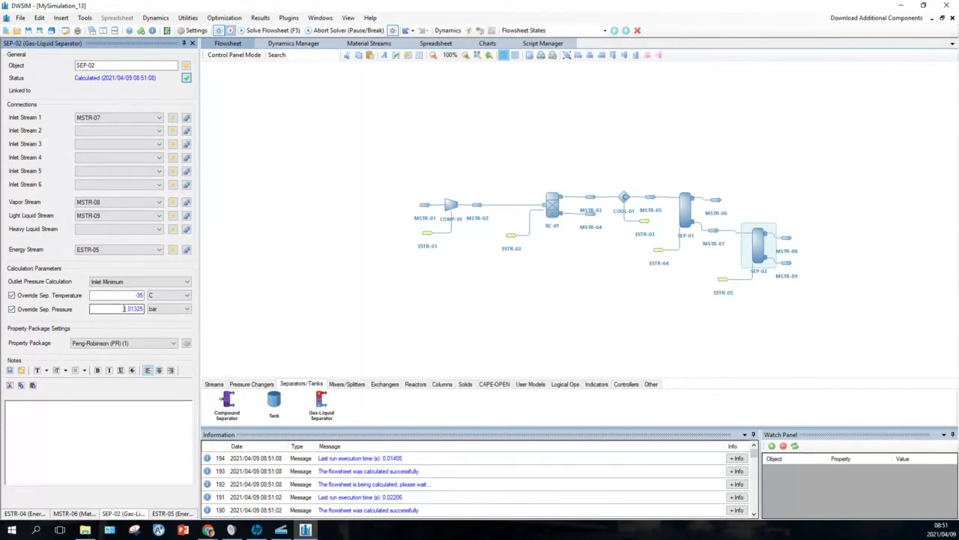
pyautogui.moveTo(124, 308); pyautogui.dragTo(144, 309)
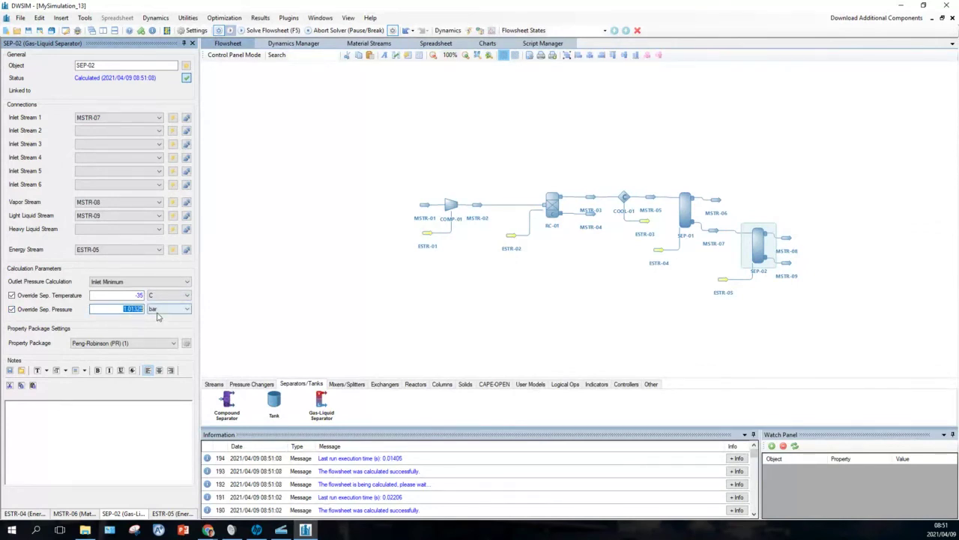
pyautogui.write('1')
pyautogui.press('Return')
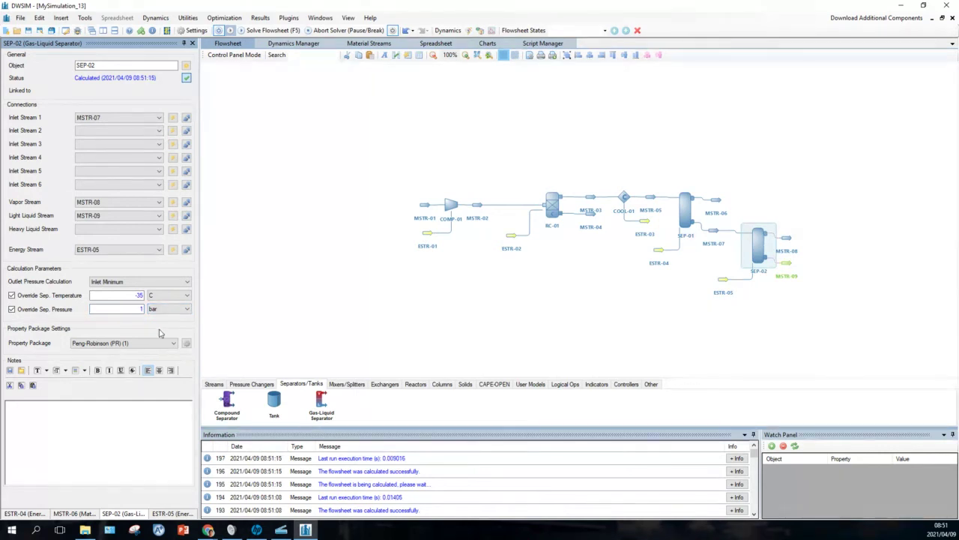
# Shift separator SEP-02 slightly upward on the flowsheet and check its two outlet streams
pyautogui.moveTo(764, 251)
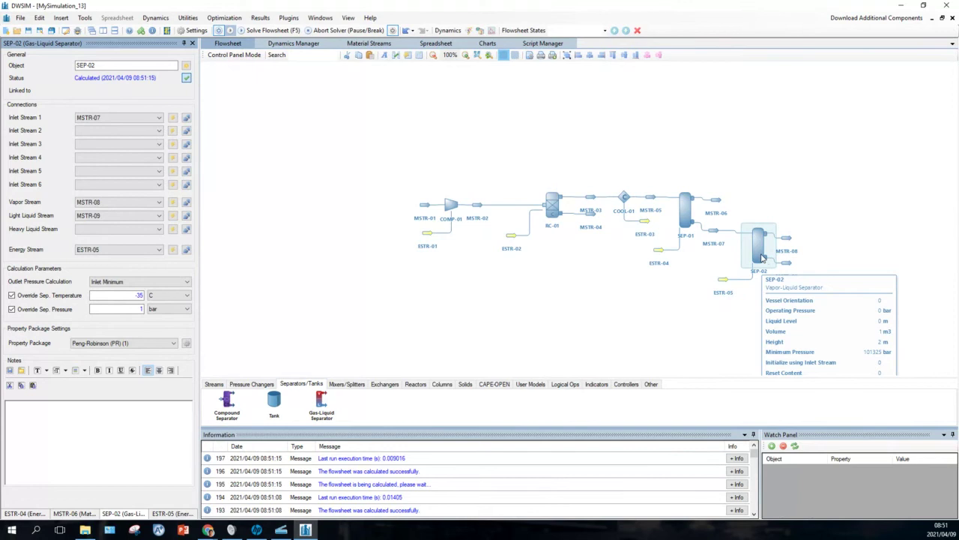
pyautogui.moveTo(761, 258); pyautogui.dragTo(762, 255)
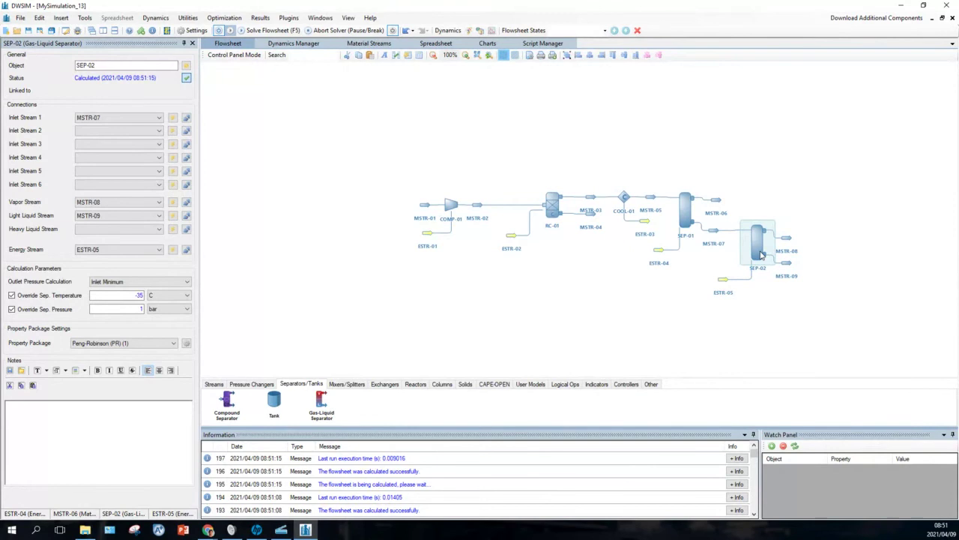
pyautogui.moveTo(785, 264)
pyautogui.moveTo(787, 240)
# Move feed stream MSTR-01 farther left of compressor COMP-01 and disconnect it from the compressor's inlet
pyautogui.click(450, 208)
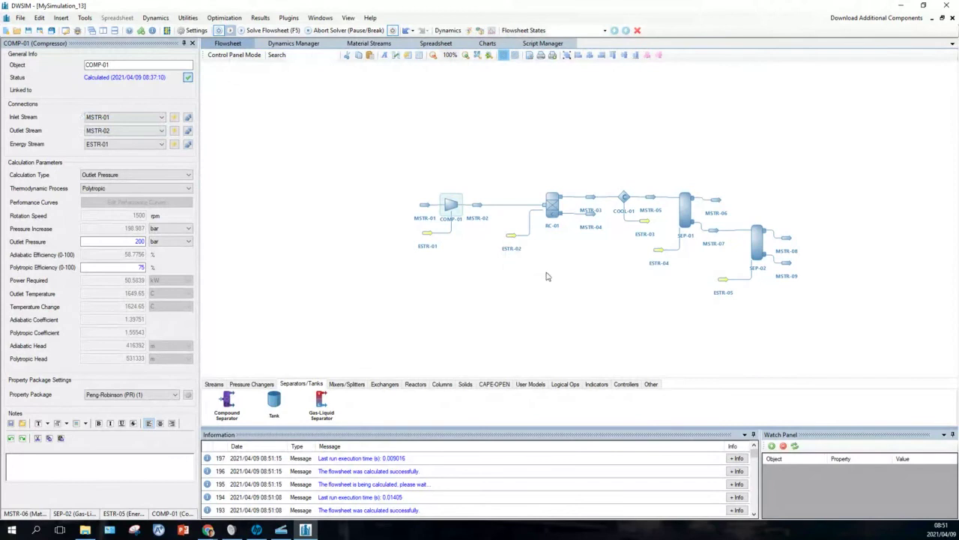
pyautogui.moveTo(684, 216)
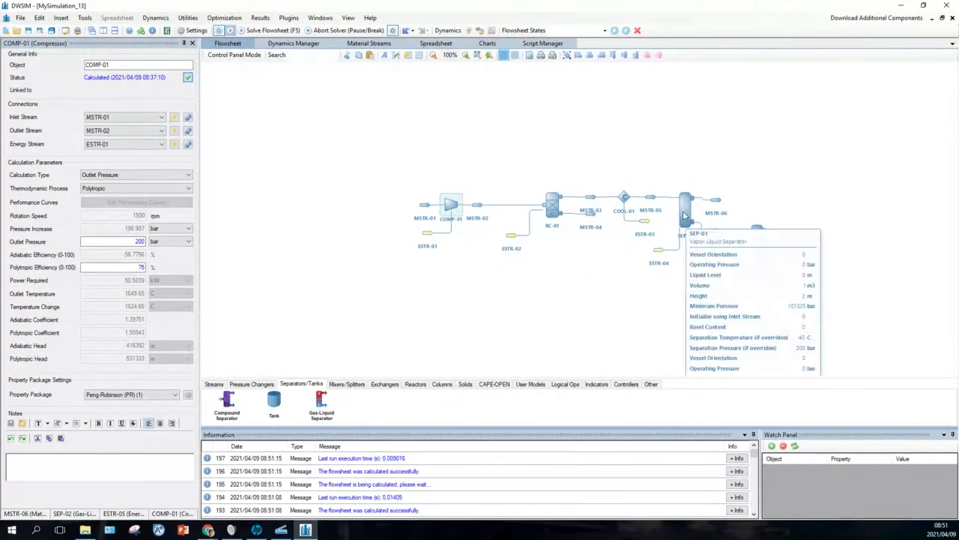
pyautogui.click(684, 216)
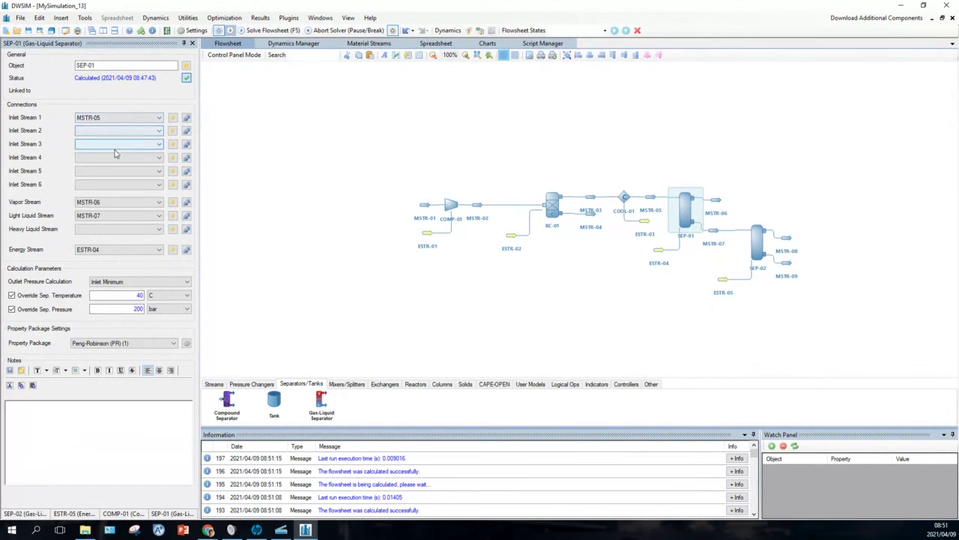
pyautogui.click(452, 208)
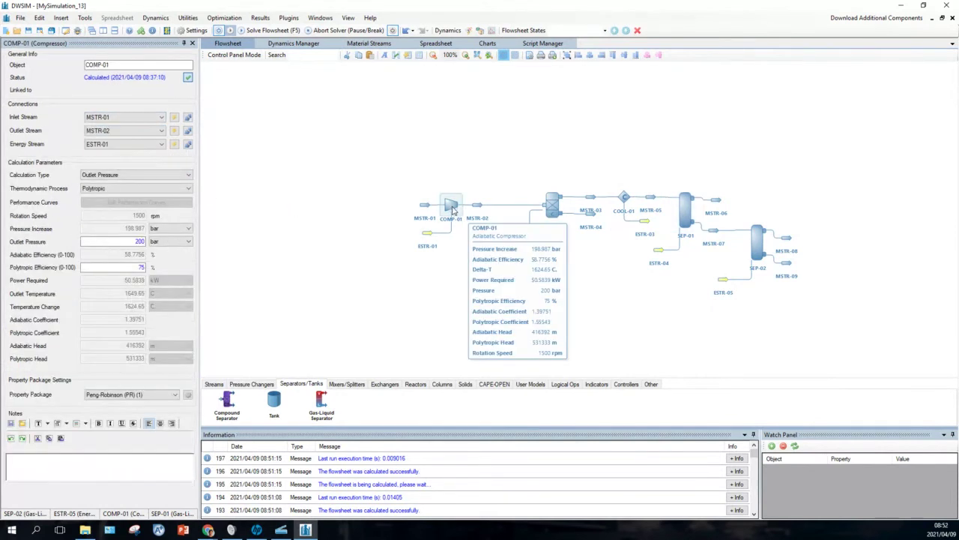
pyautogui.moveTo(425, 207)
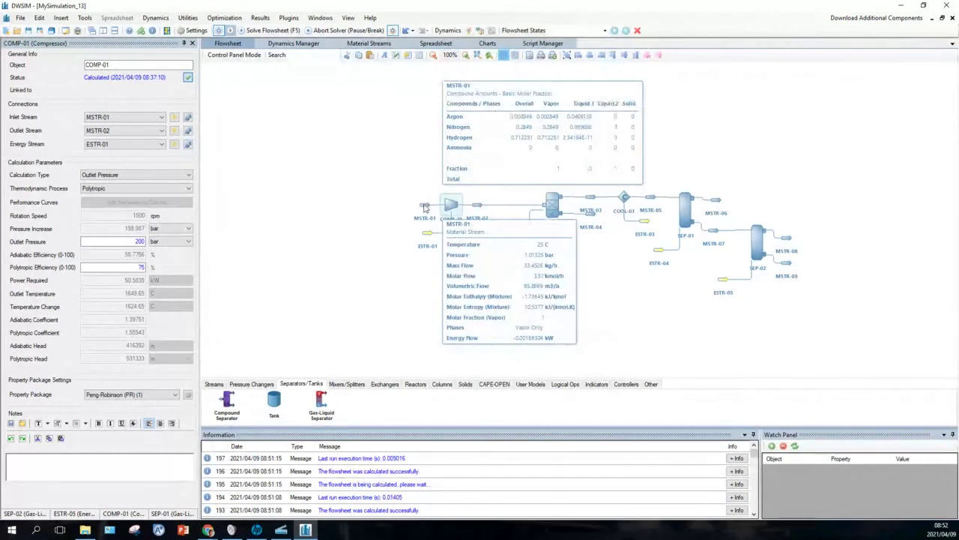
pyautogui.click(414, 206)
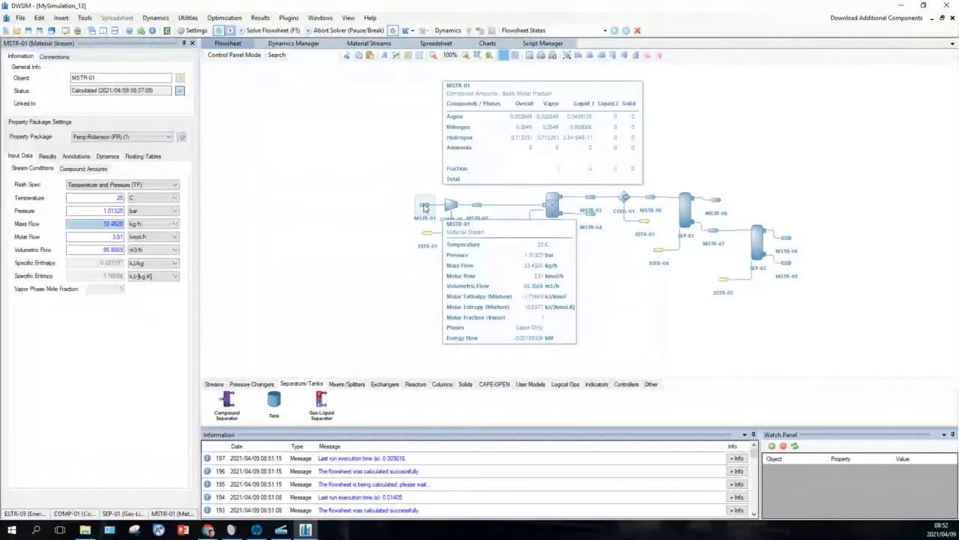
pyautogui.moveTo(415, 206); pyautogui.dragTo(367, 207)
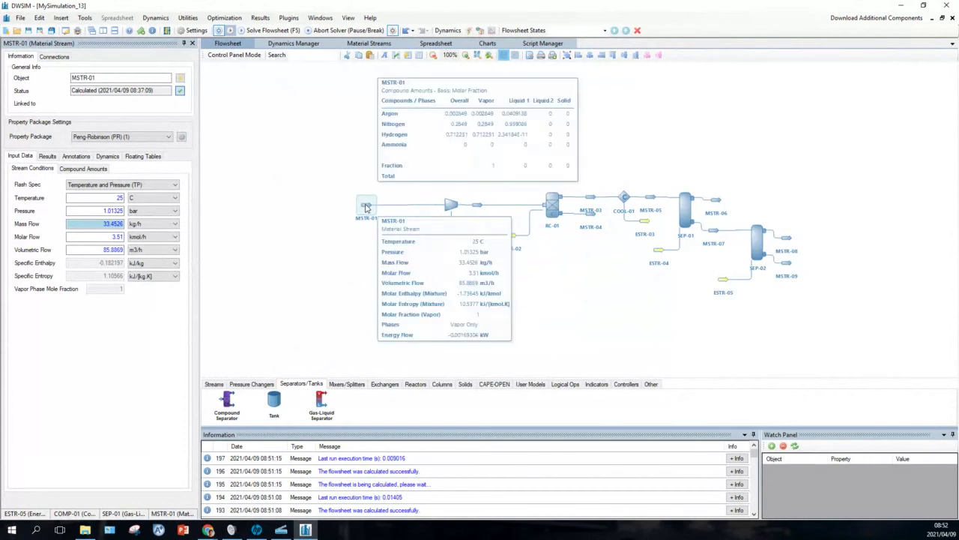
pyautogui.moveTo(451, 210)
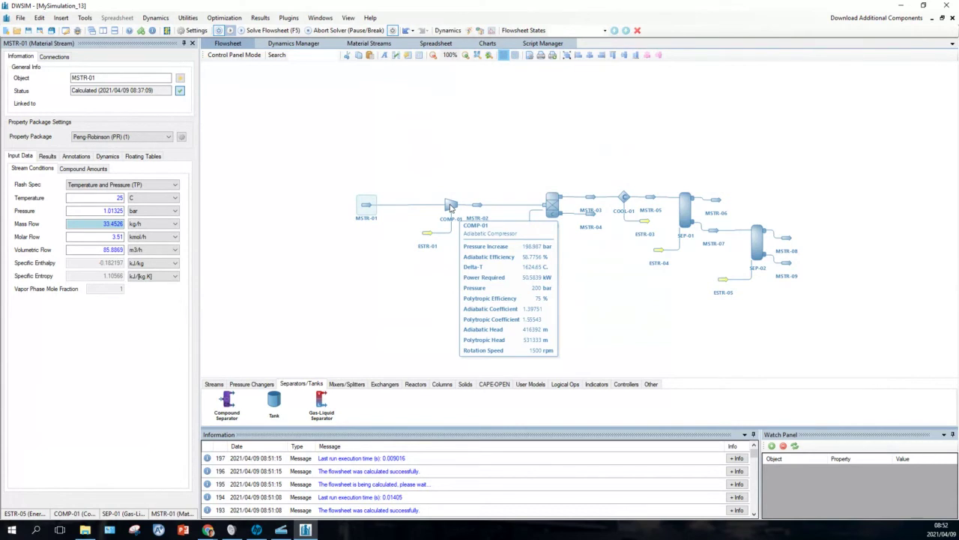
pyautogui.click(451, 207)
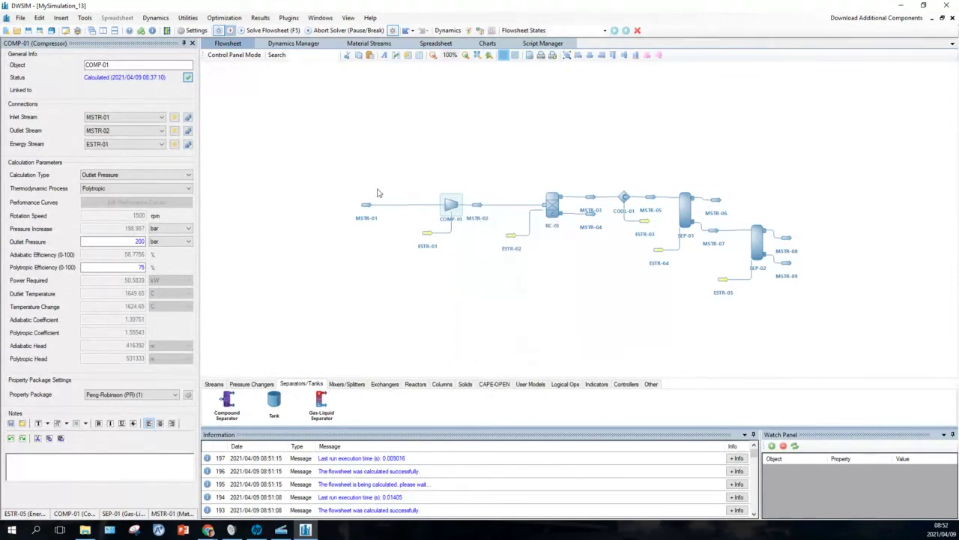
pyautogui.click(188, 118)
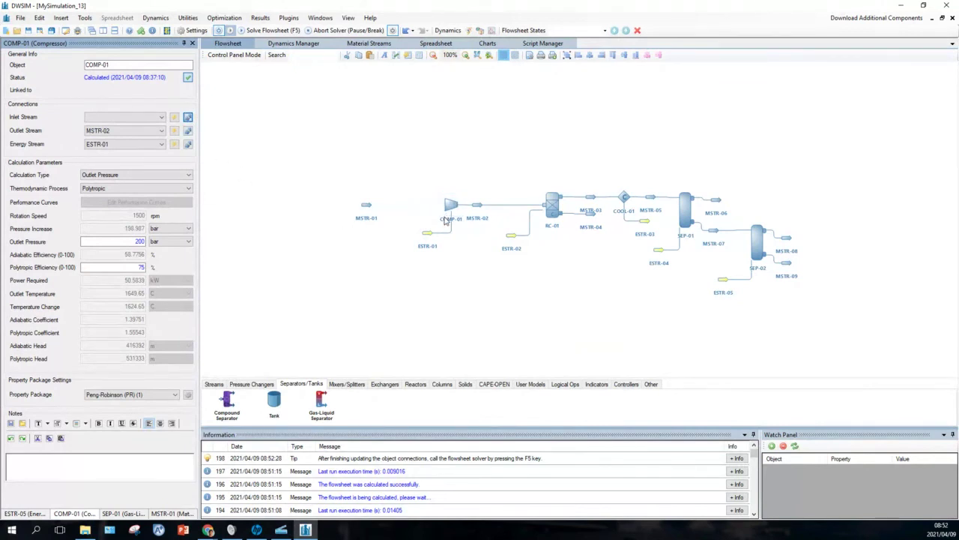
# Place a Stream Mixer between MSTR-01 and COMP-01 and connect MSTR-01 as its Inlet Stream 1
pyautogui.click(343, 386)
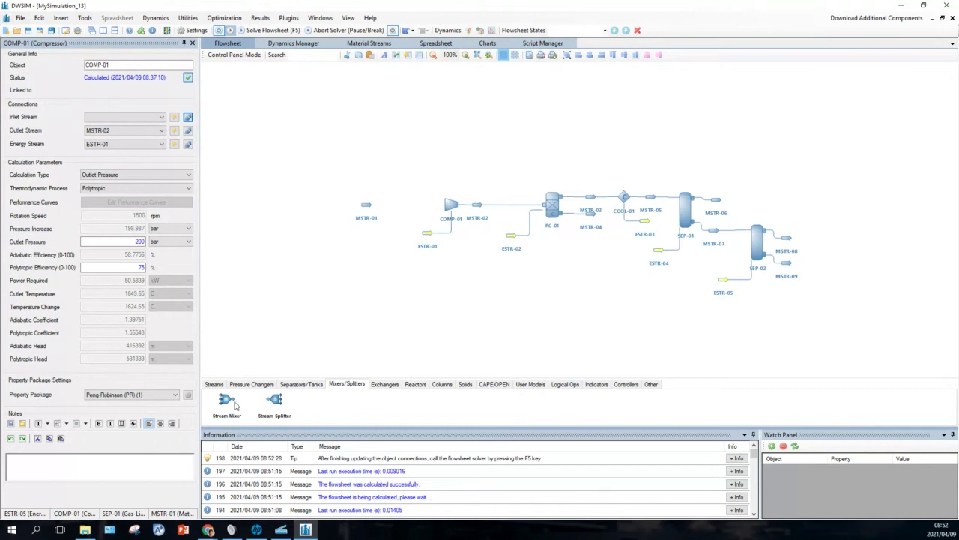
pyautogui.moveTo(228, 401); pyautogui.dragTo(407, 207)
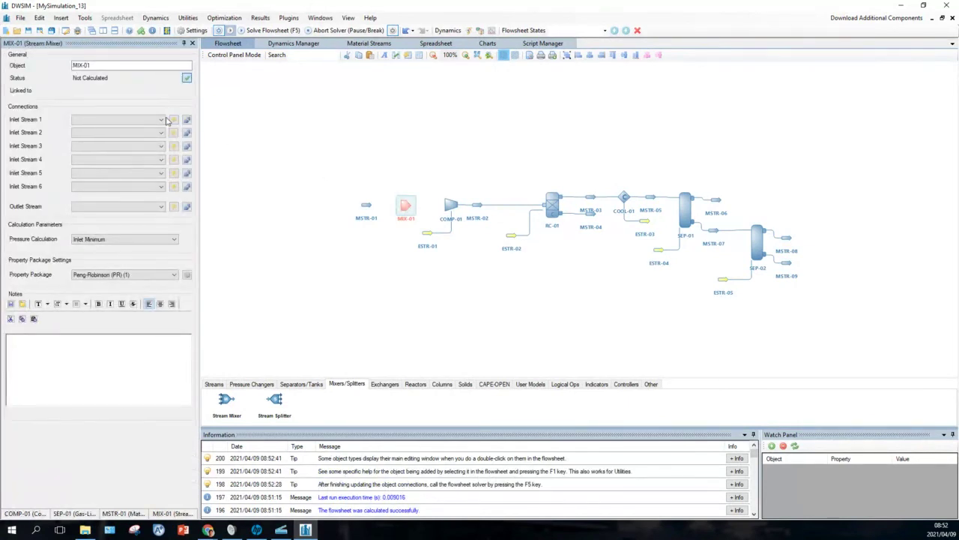
pyautogui.click(160, 120)
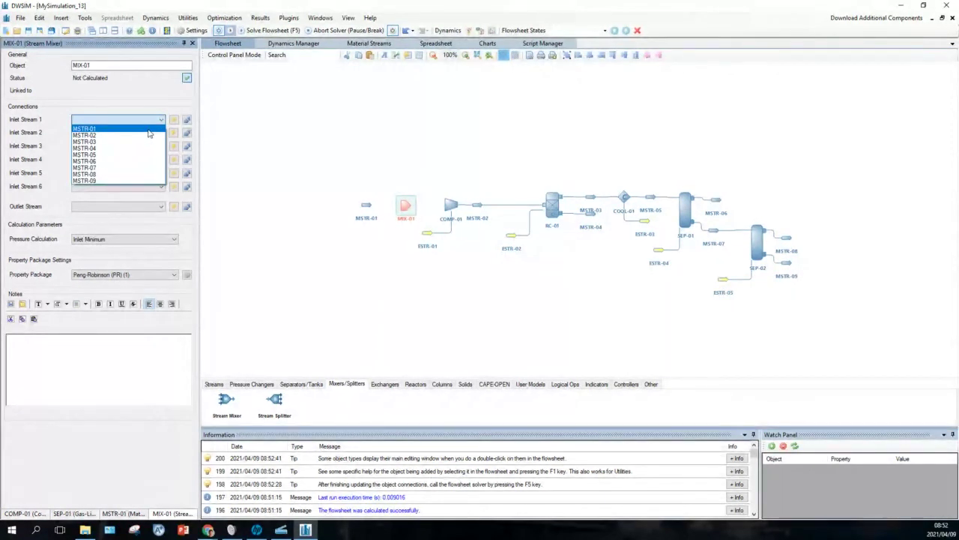
pyautogui.click(148, 130)
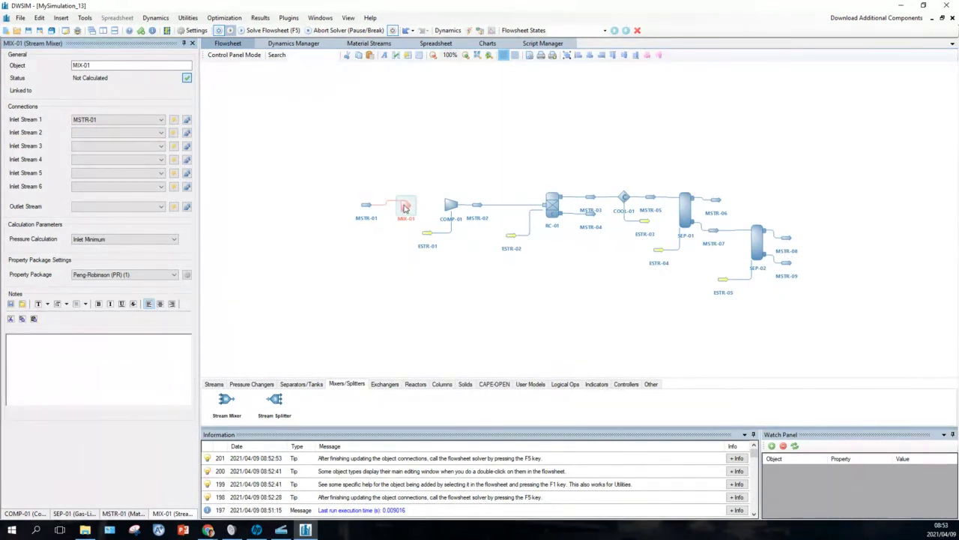
# Create an outlet stream for mixer MIX-01 and line it up between the mixer and compressor COMP-01
pyautogui.moveTo(405, 208); pyautogui.dragTo(407, 207)
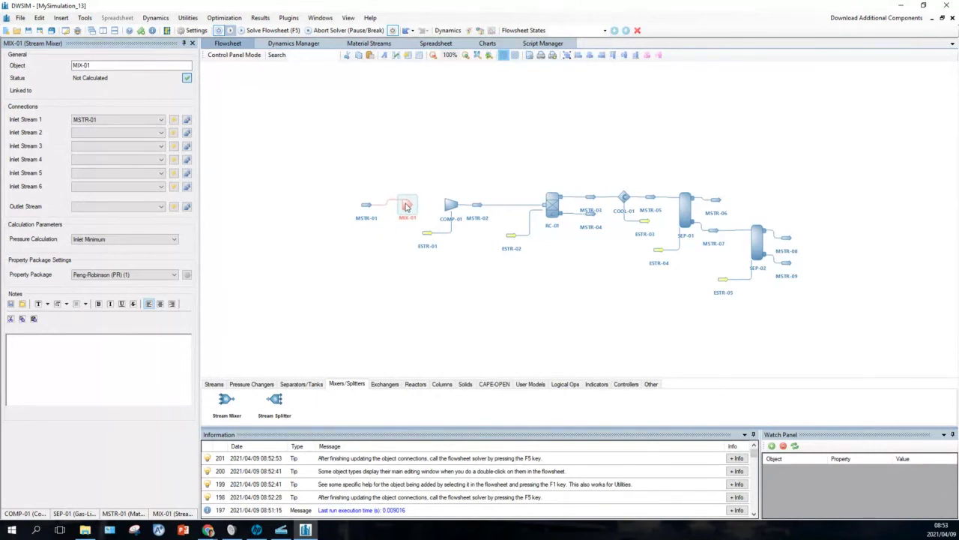
pyautogui.moveTo(451, 215)
pyautogui.click(174, 207)
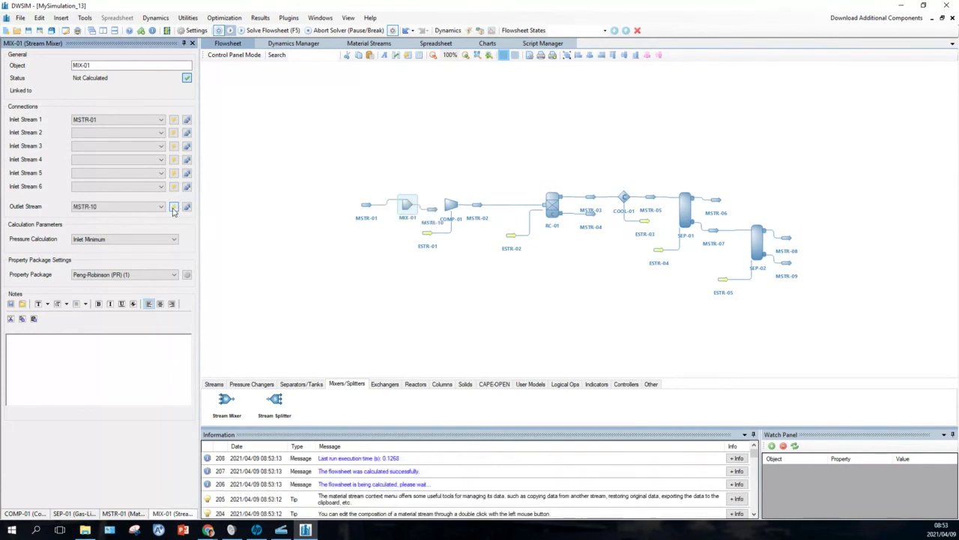
pyautogui.click(432, 208)
pyautogui.moveTo(431, 208); pyautogui.dragTo(429, 209)
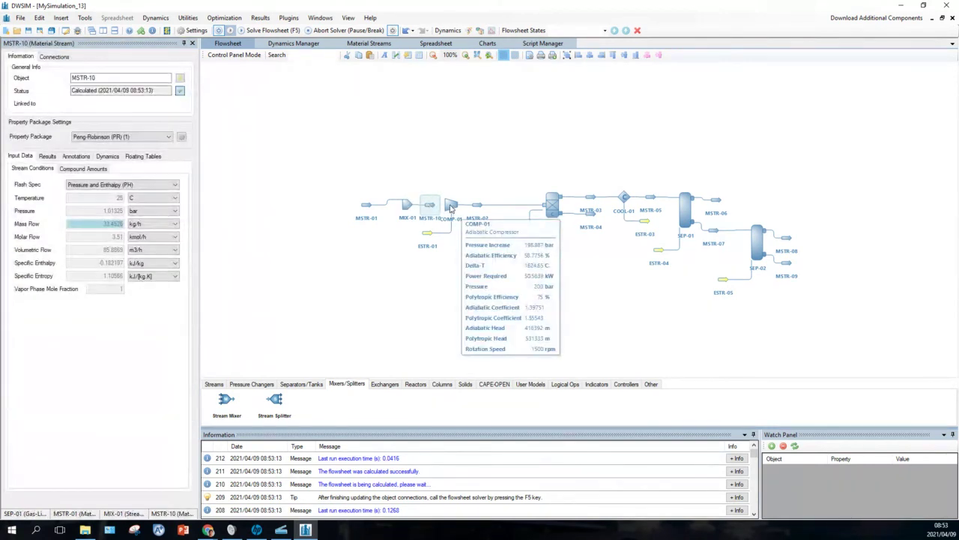
# Connect MSTR-10 as compressor COMP-01's inlet stream and solve the flowsheet
pyautogui.click(450, 207)
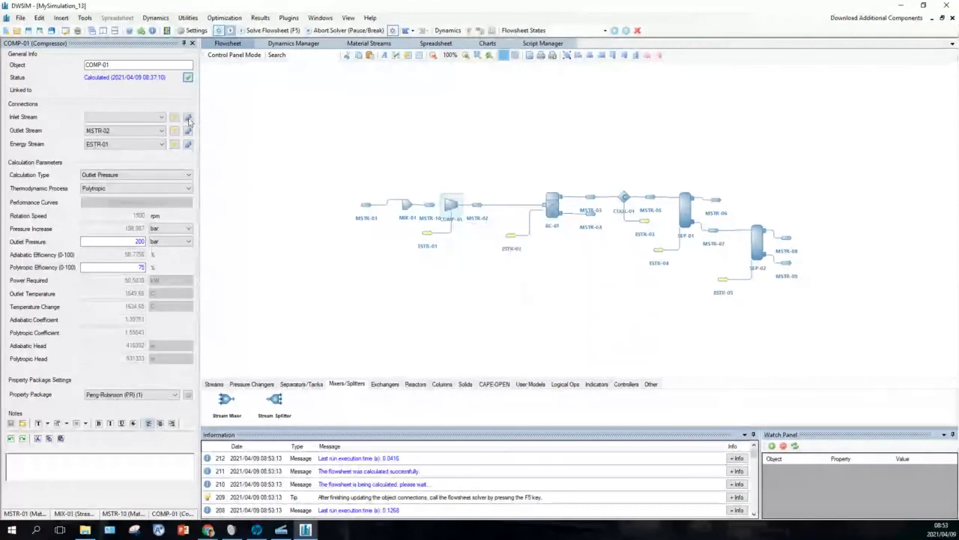
pyautogui.click(161, 118)
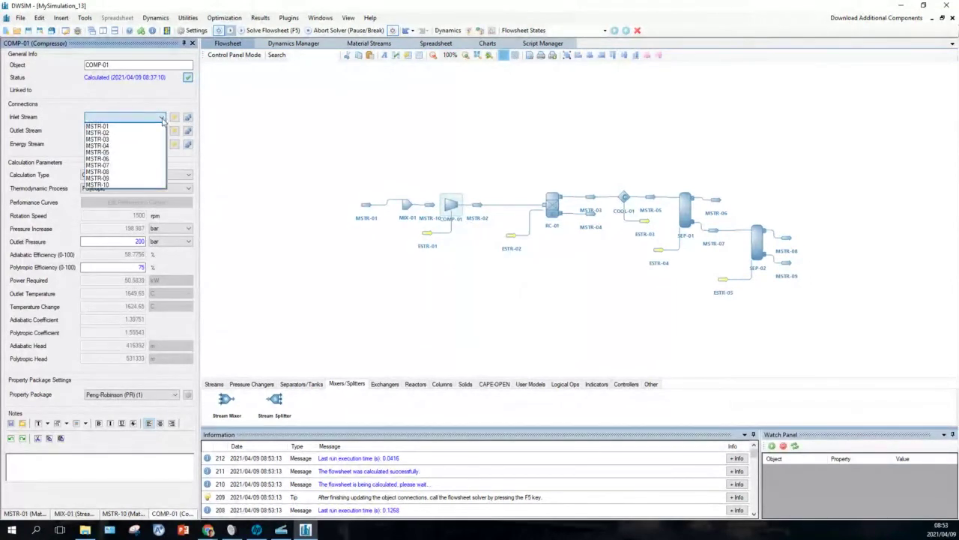
pyautogui.click(140, 184)
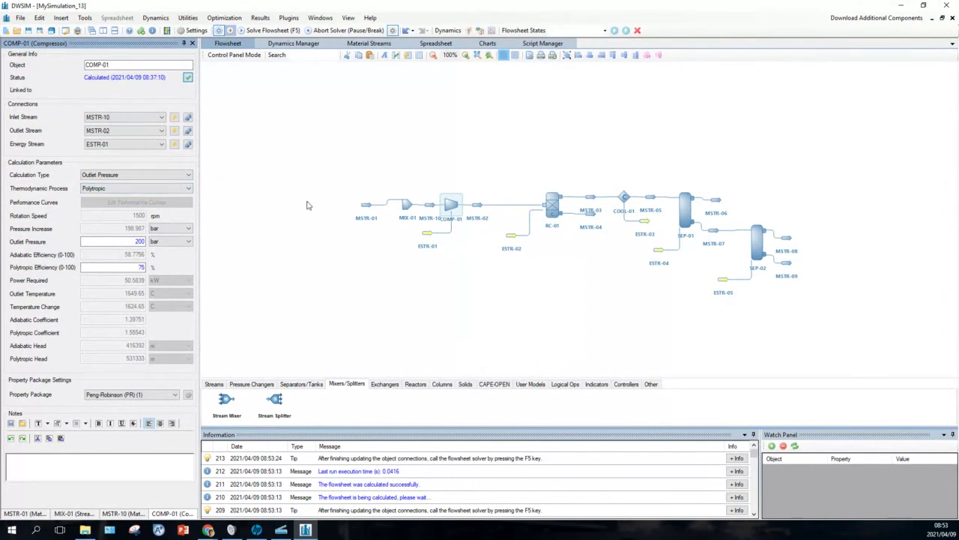
pyautogui.click(270, 32)
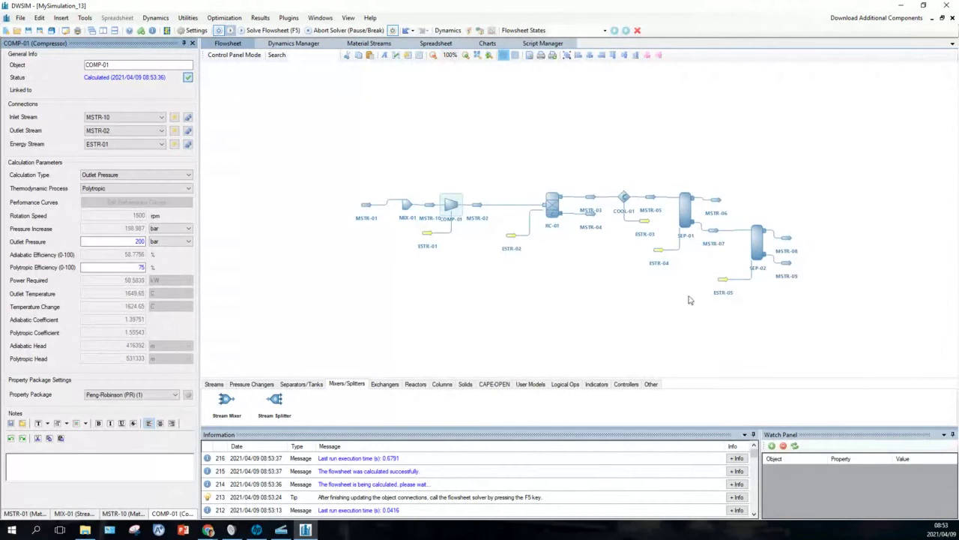
# Place a Recycle Block on the flowsheet below compressor COMP-01
pyautogui.moveTo(784, 241)
pyautogui.moveTo(430, 205)
pyautogui.click(565, 385)
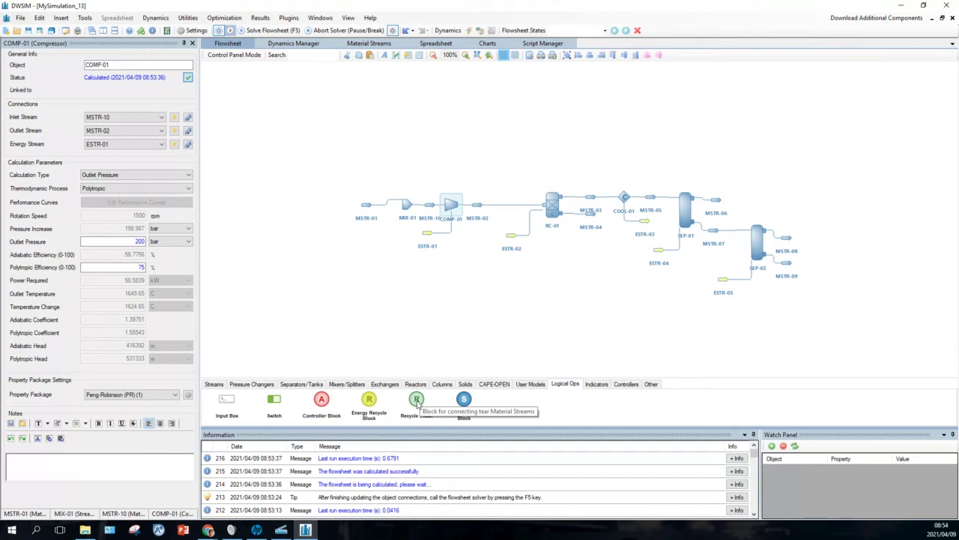
pyautogui.moveTo(417, 403); pyautogui.dragTo(420, 282)
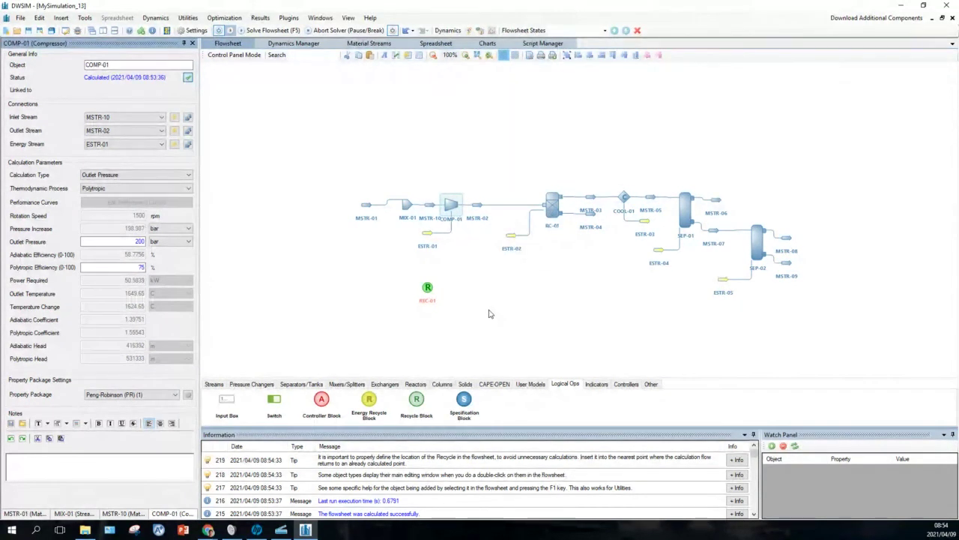
# Move separator SEP-02 below reactor RC-01 and invert it horizontally
pyautogui.moveTo(759, 247)
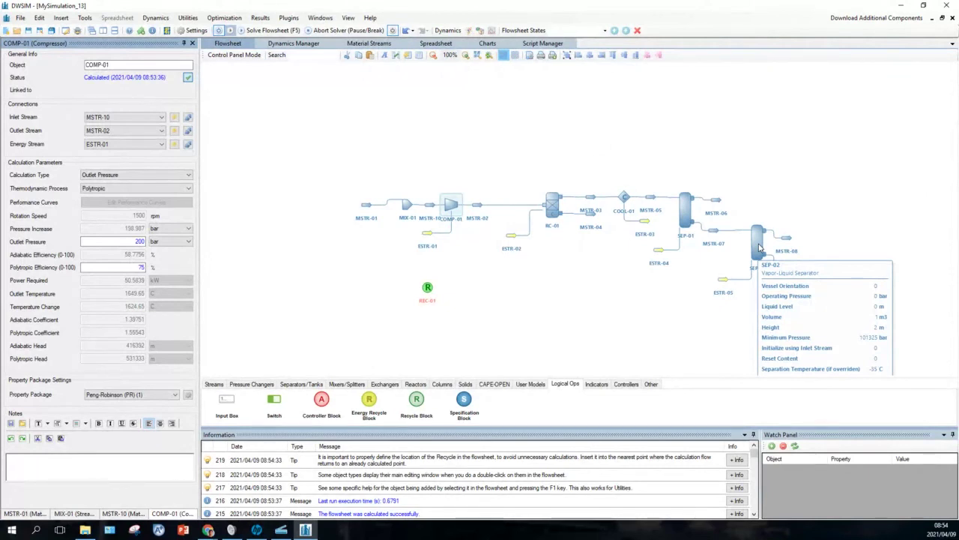
pyautogui.moveTo(758, 247); pyautogui.dragTo(587, 283)
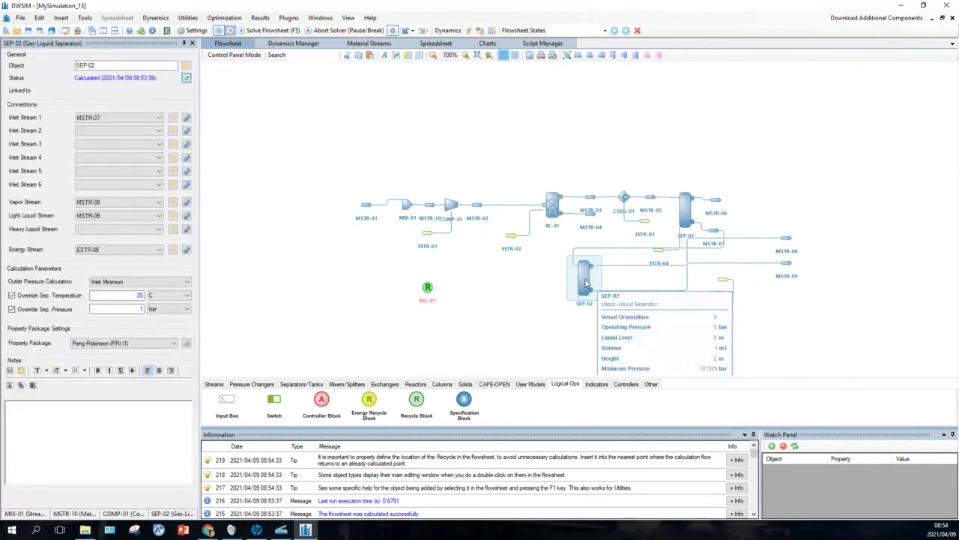
pyautogui.rightClick(586, 283)
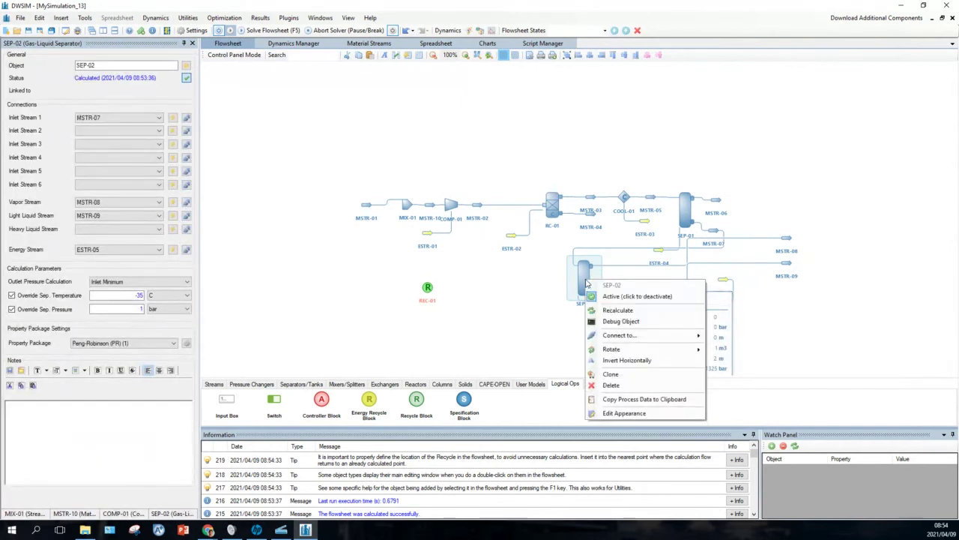
pyautogui.click(618, 362)
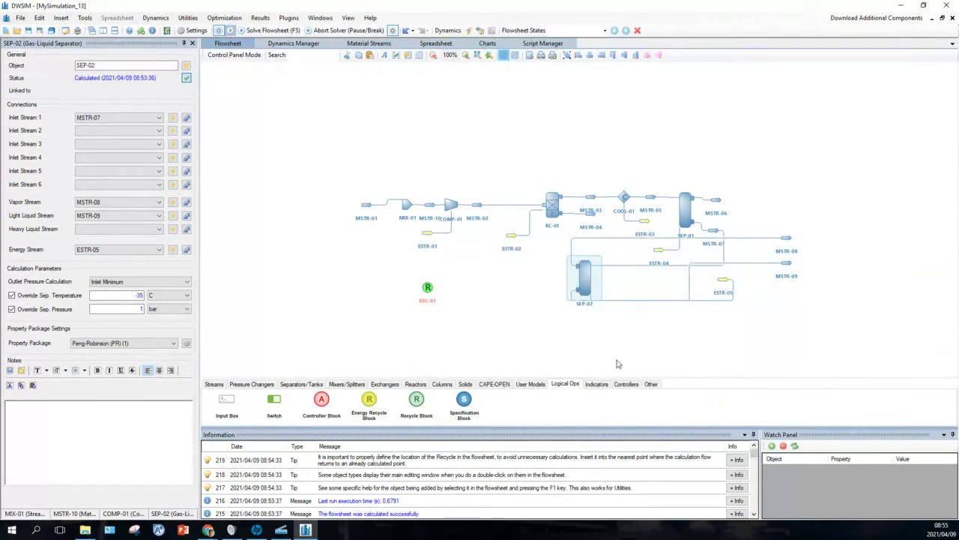
# Rearrange SEP-02's streams, placing MSTR-08 toward the recycle block, ESTR-05 below the separator and MSTR-09 to its lower right
pyautogui.moveTo(787, 239)
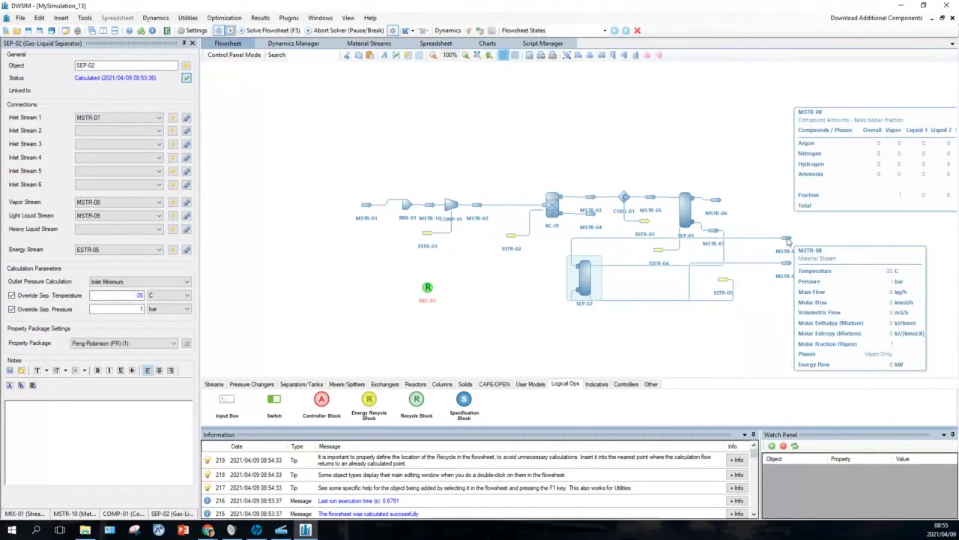
pyautogui.moveTo(787, 239); pyautogui.dragTo(484, 278)
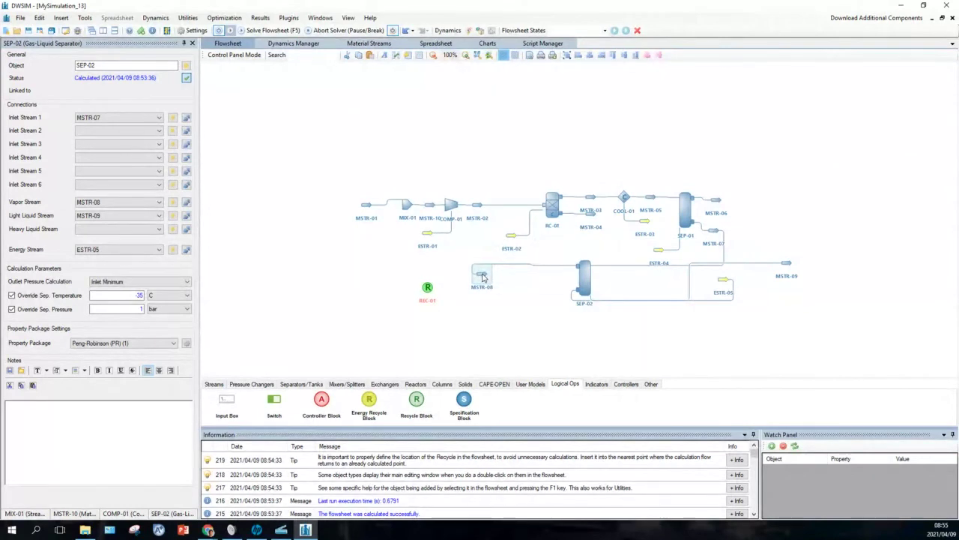
pyautogui.click(484, 277)
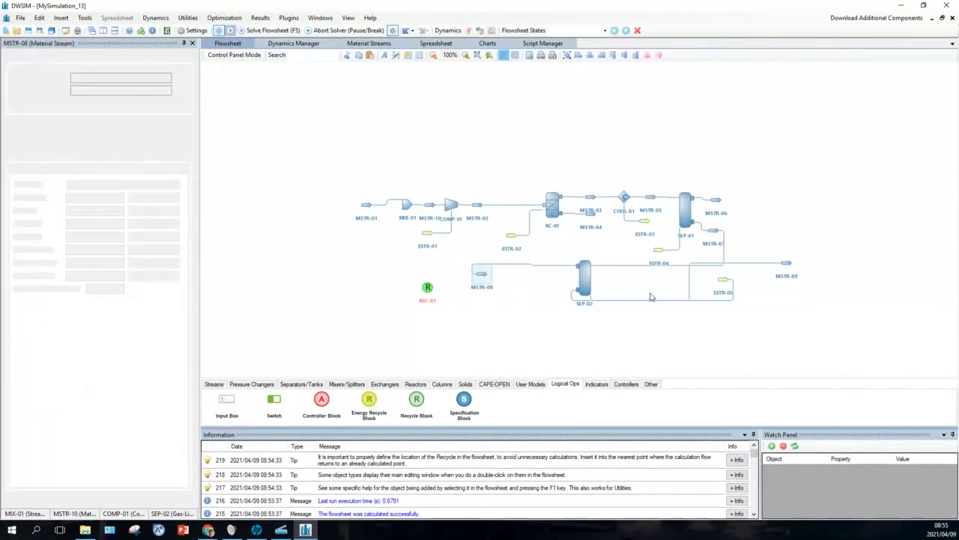
pyautogui.moveTo(723, 282); pyautogui.dragTo(563, 312)
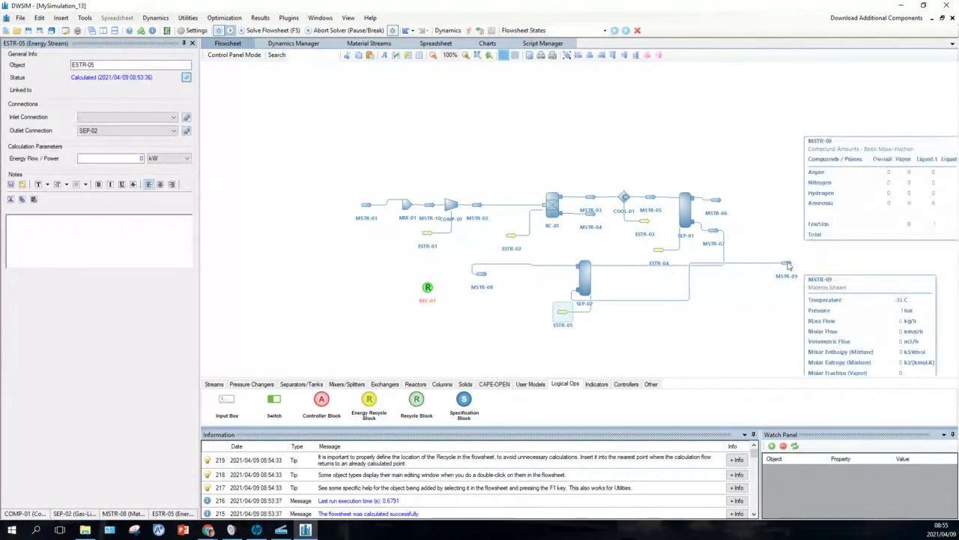
pyautogui.moveTo(787, 263); pyautogui.dragTo(649, 322)
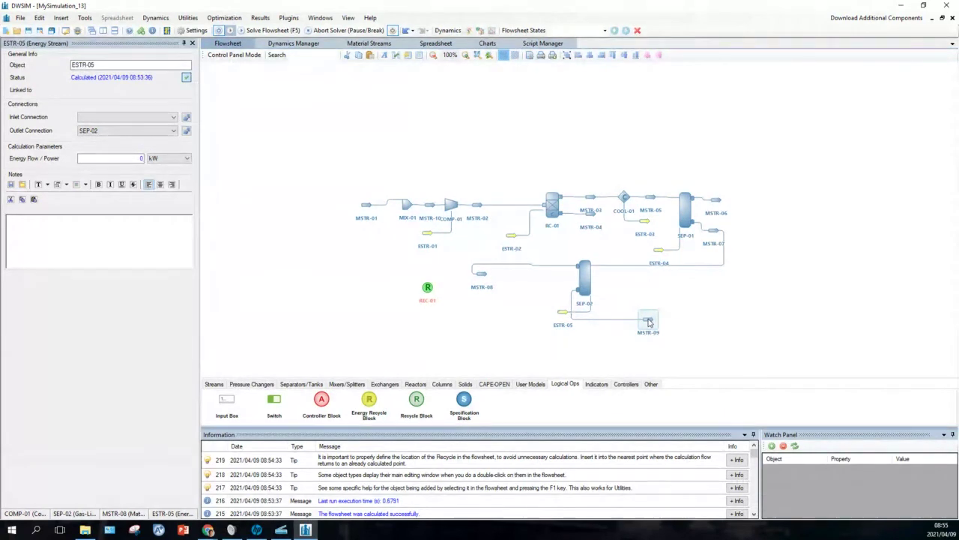
pyautogui.click(649, 323)
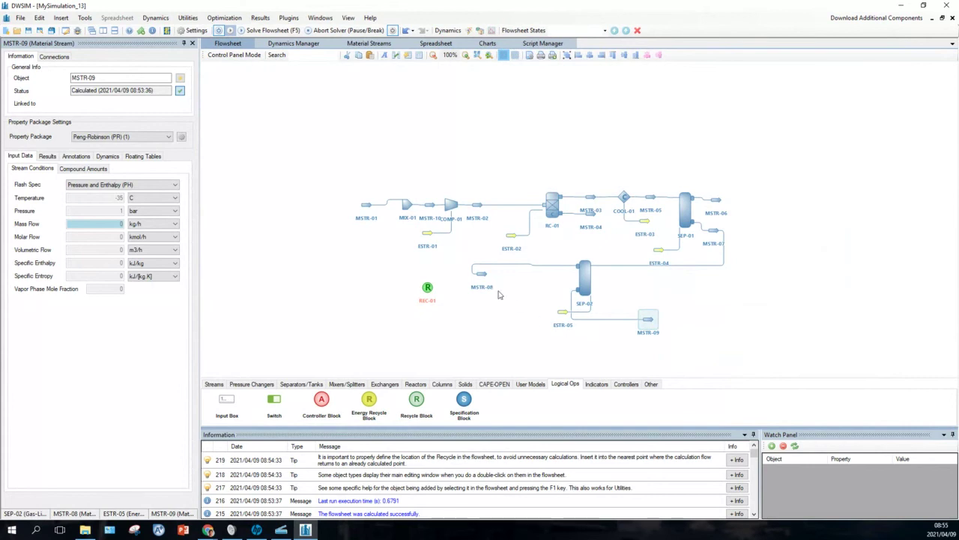
# Raise recycle block REC-01 to about the level of MSTR-08 and invert it horizontally
pyautogui.moveTo(482, 278)
pyautogui.moveTo(429, 290)
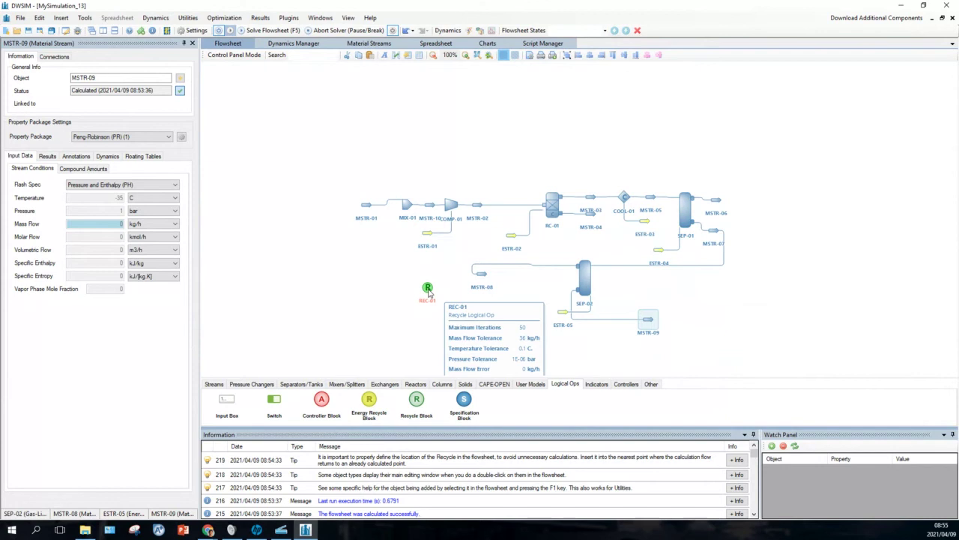
pyautogui.moveTo(428, 290); pyautogui.dragTo(435, 272)
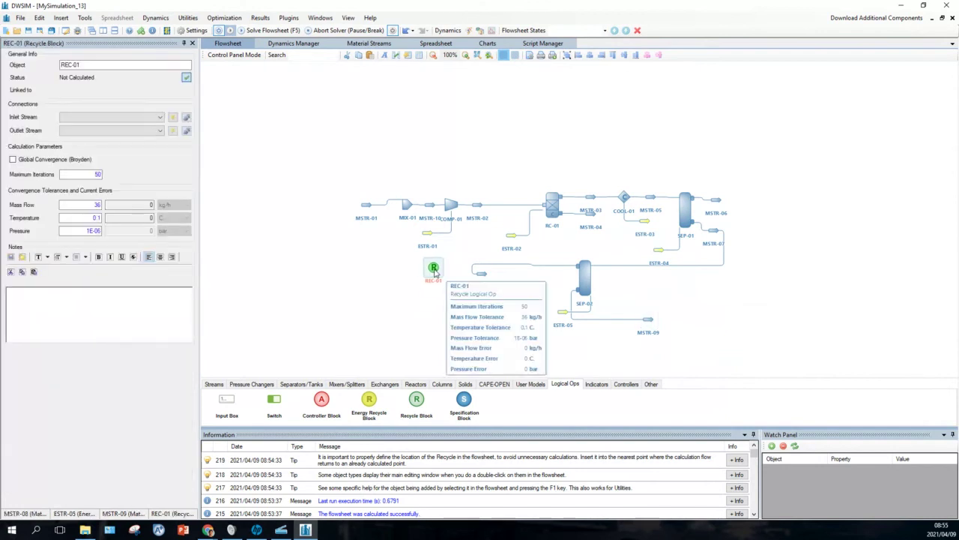
pyautogui.rightClick(434, 273)
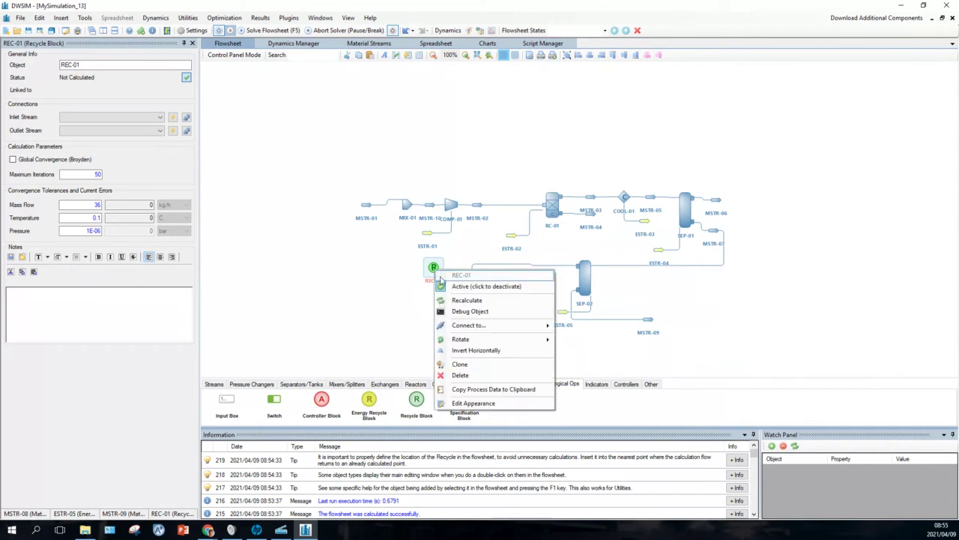
pyautogui.click(459, 353)
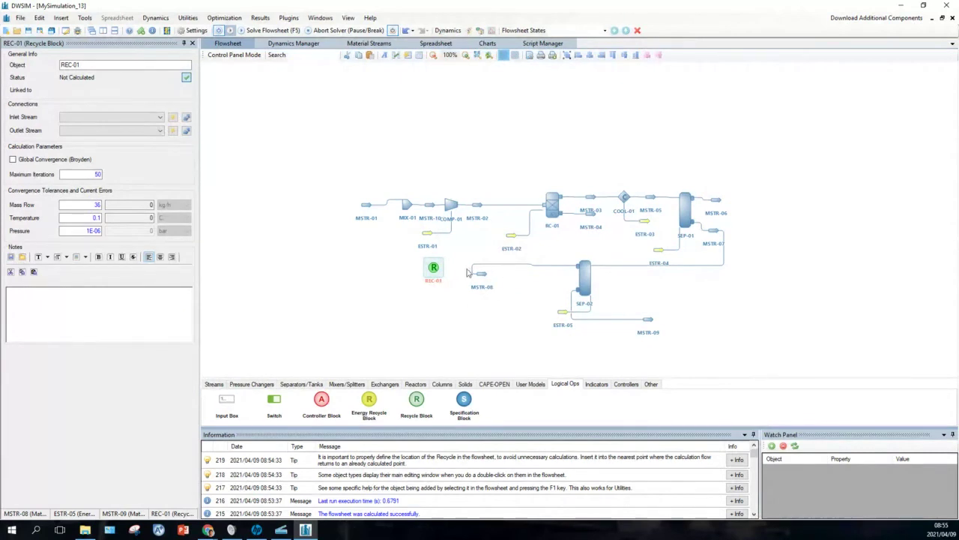
# Connect MSTR-08 as the inlet stream of recycle block REC-01
pyautogui.moveTo(436, 274)
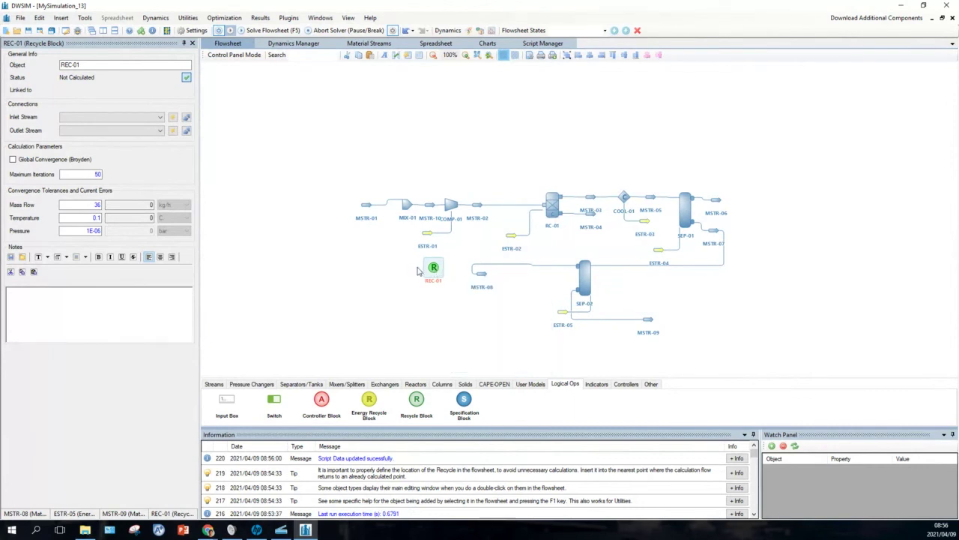
pyautogui.click(160, 119)
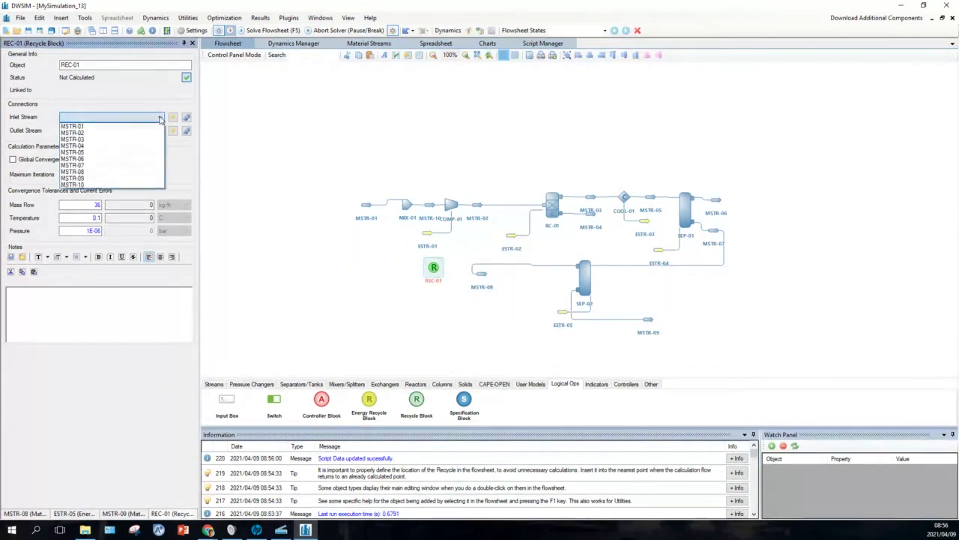
pyautogui.click(147, 172)
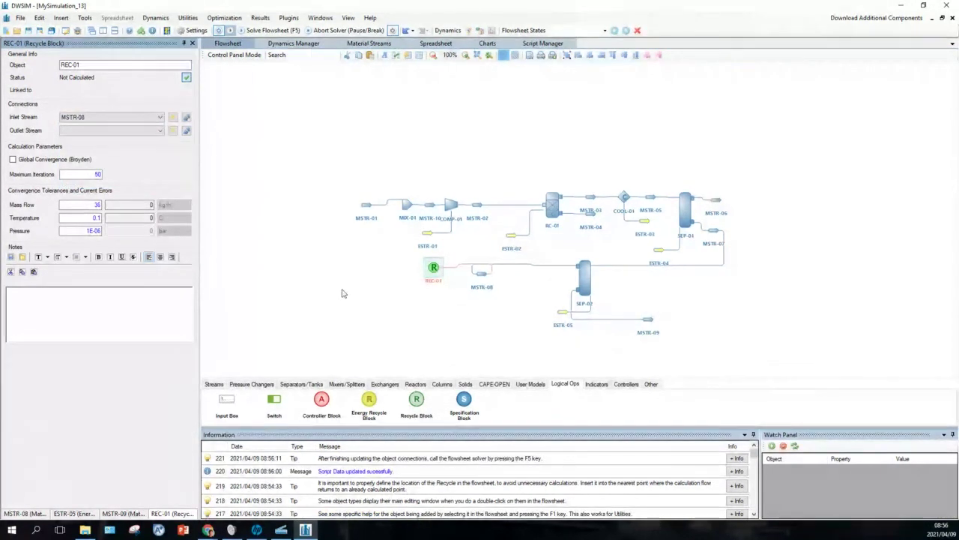
# Invert stream MSTR-08 horizontally and tidy the positions of MSTR-08, REC-01 and energy stream ESTR-05 to straighten the connecting lines
pyautogui.rightClick(484, 277)
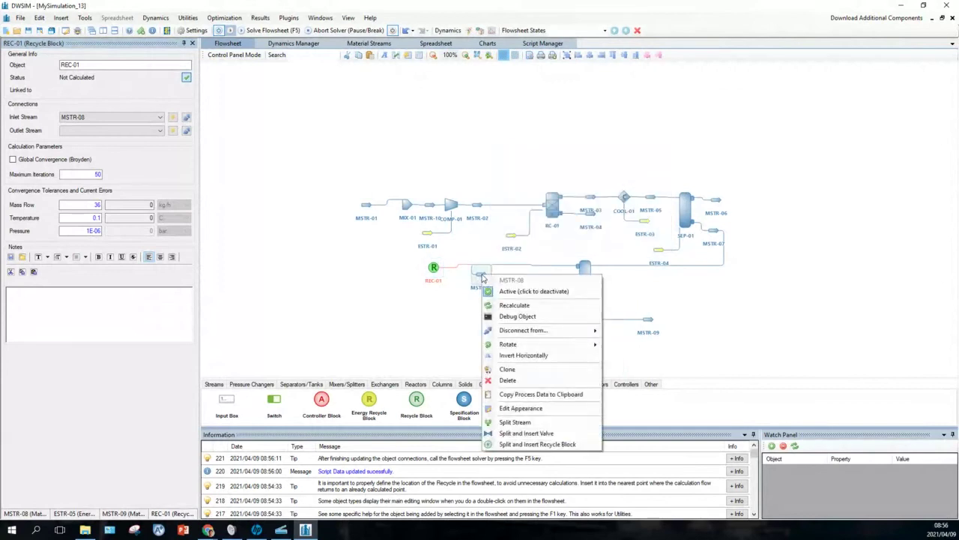
pyautogui.click(522, 357)
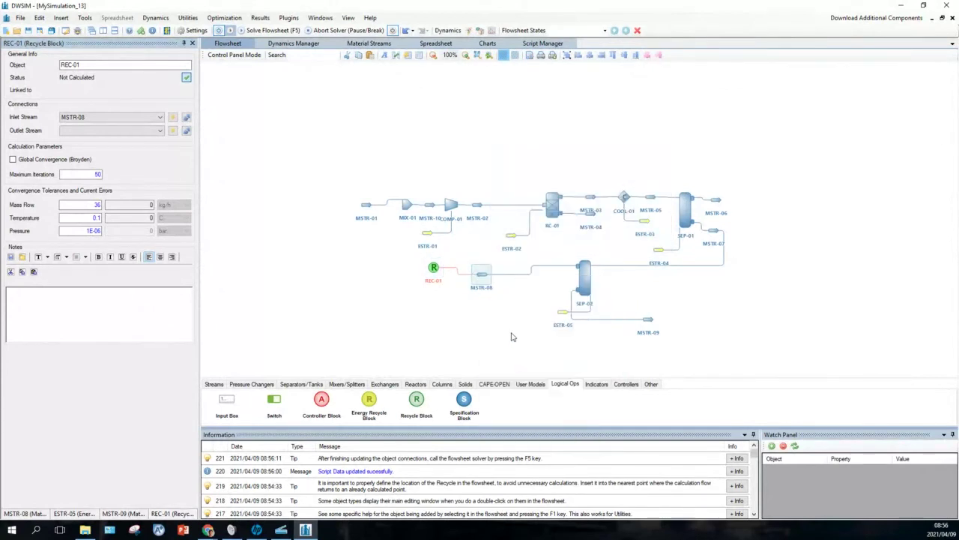
pyautogui.moveTo(484, 276)
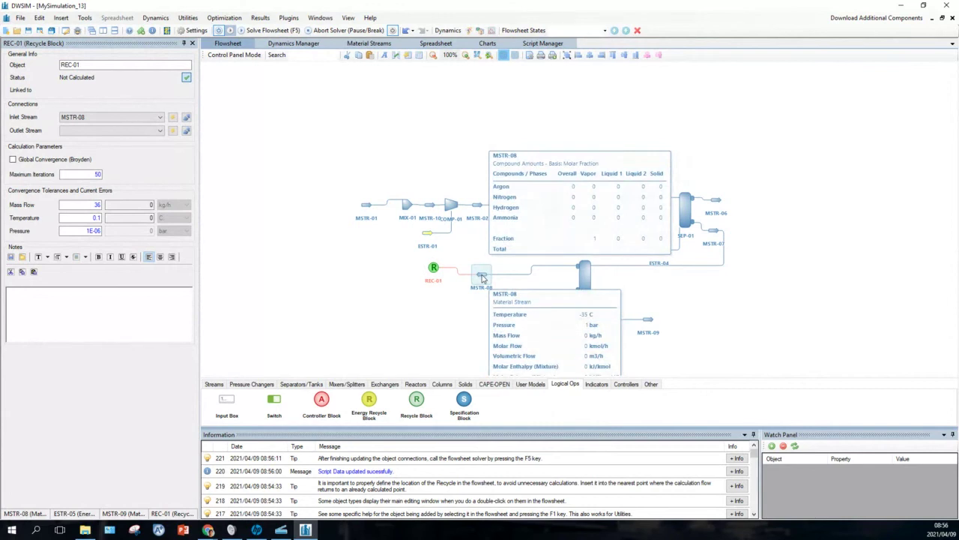
pyautogui.moveTo(483, 278); pyautogui.dragTo(484, 269)
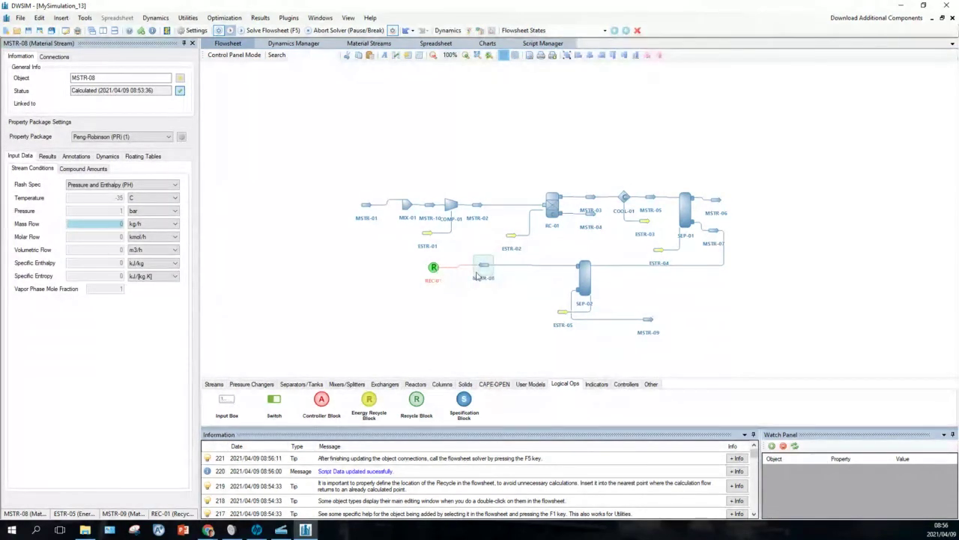
pyautogui.moveTo(436, 271)
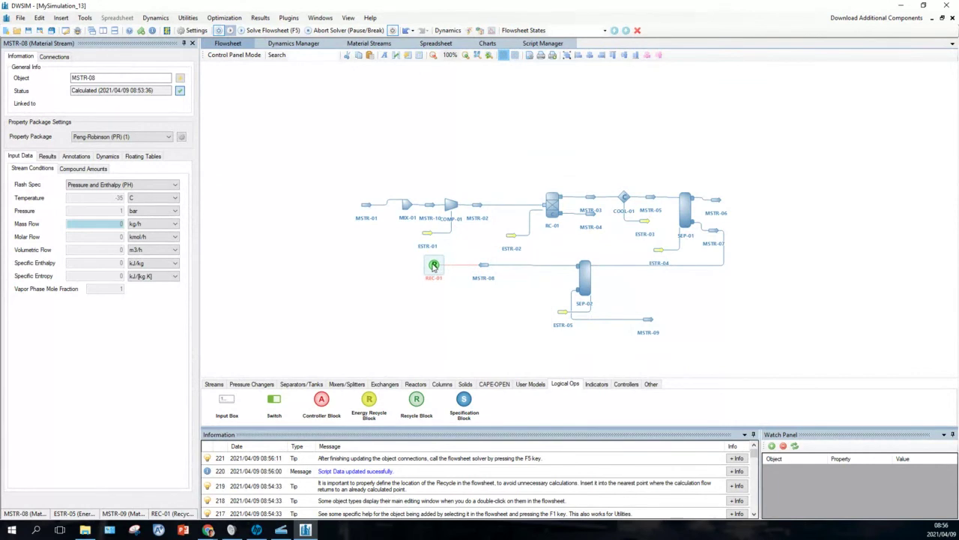
pyautogui.click(433, 266)
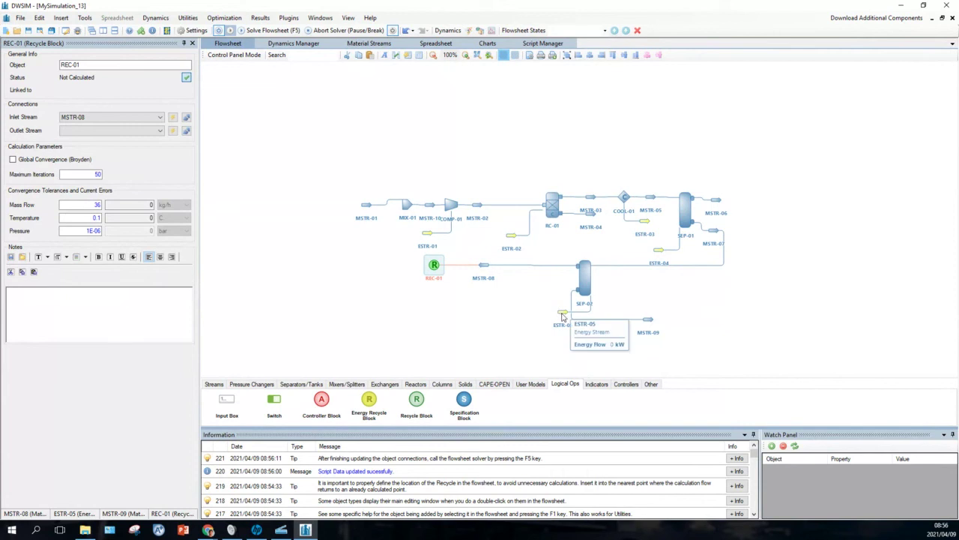
pyautogui.moveTo(561, 311); pyautogui.dragTo(548, 315)
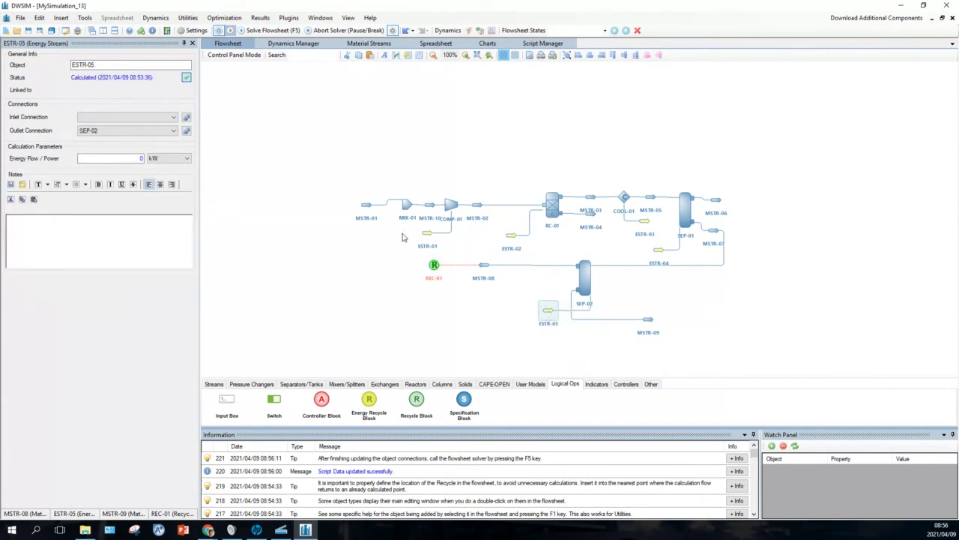
# Create a new outlet stream for recycle block REC-01 and place it just below mixer MIX-01
pyautogui.moveTo(435, 268)
pyautogui.click(433, 266)
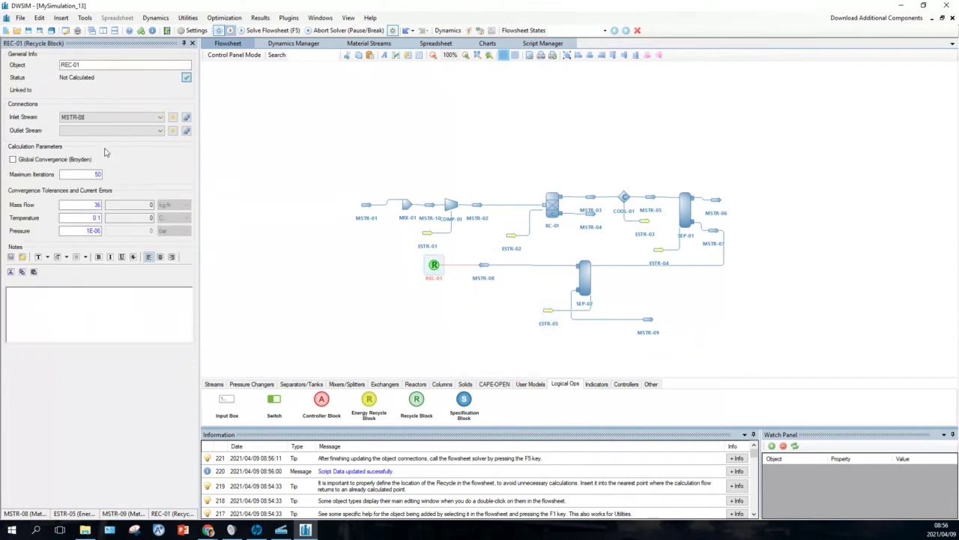
pyautogui.click(160, 131)
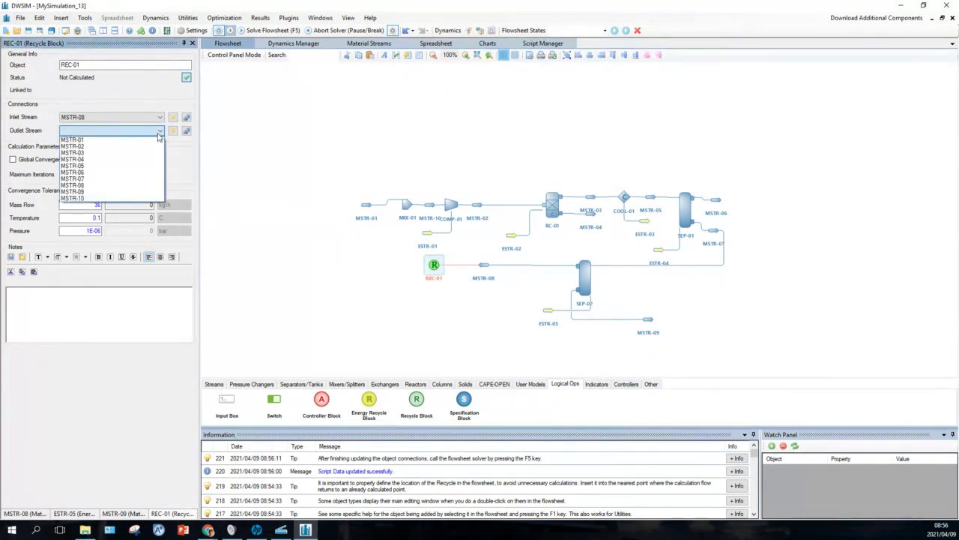
pyautogui.click(156, 134)
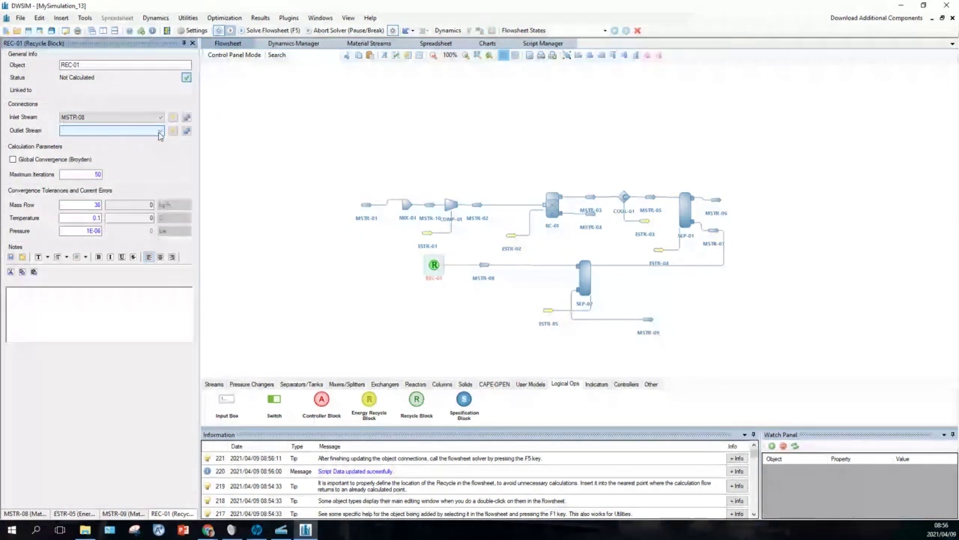
pyautogui.click(173, 131)
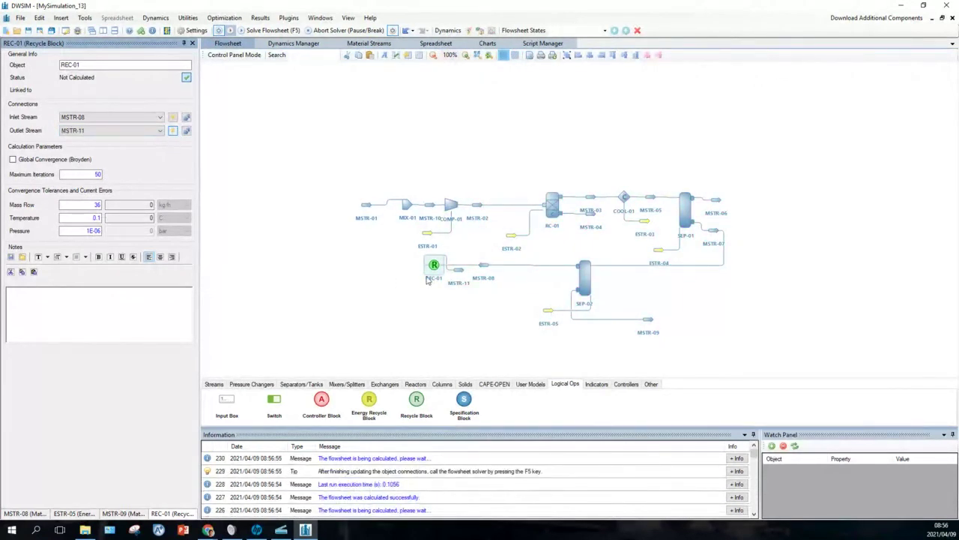
pyautogui.moveTo(457, 270); pyautogui.dragTo(385, 237)
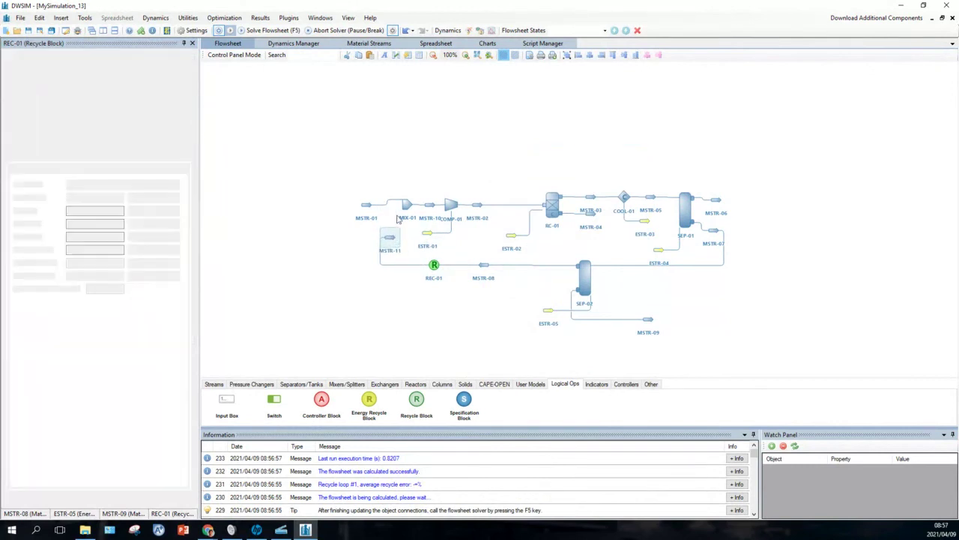
# Connect MSTR-11 as Inlet Stream 2 of mixer MIX-01
pyautogui.click(406, 206)
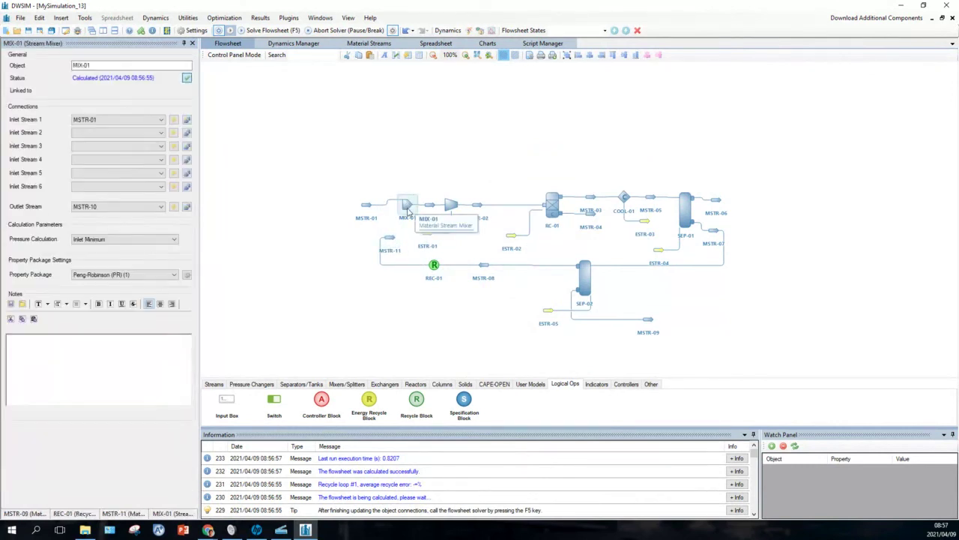
pyautogui.click(161, 135)
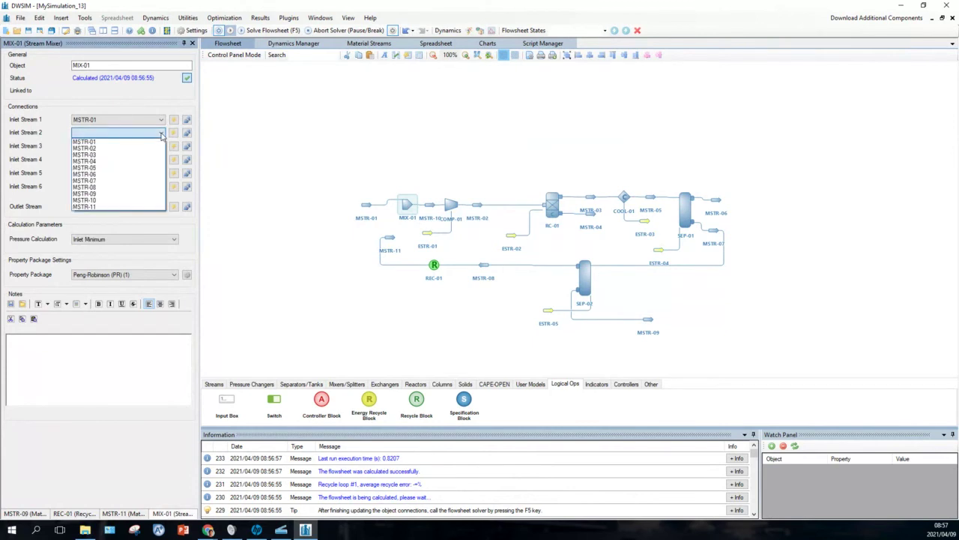
pyautogui.click(139, 209)
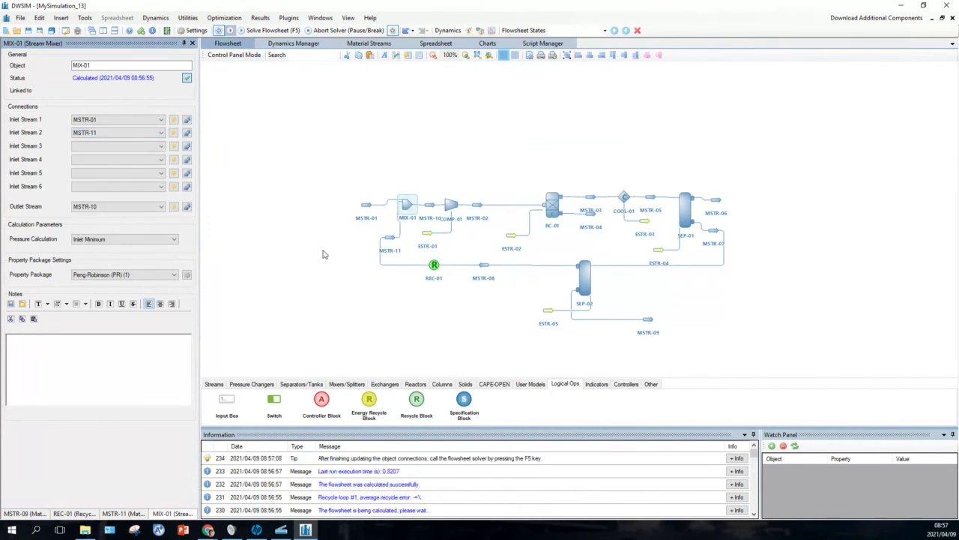
# Invert stream MSTR-11 horizontally and place it level with REC-01, just before the recycle block
pyautogui.moveTo(389, 240)
pyautogui.click(389, 240)
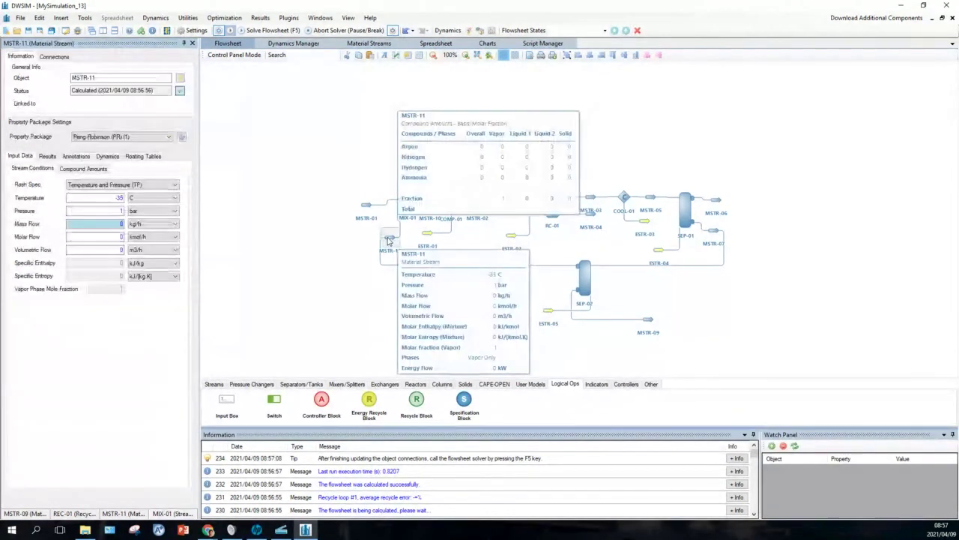
pyautogui.rightClick(388, 240)
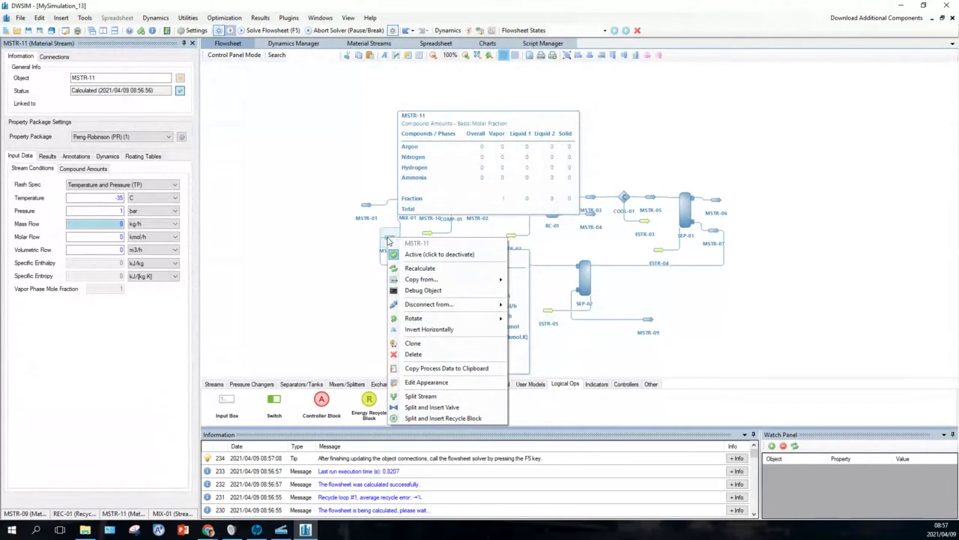
pyautogui.click(409, 329)
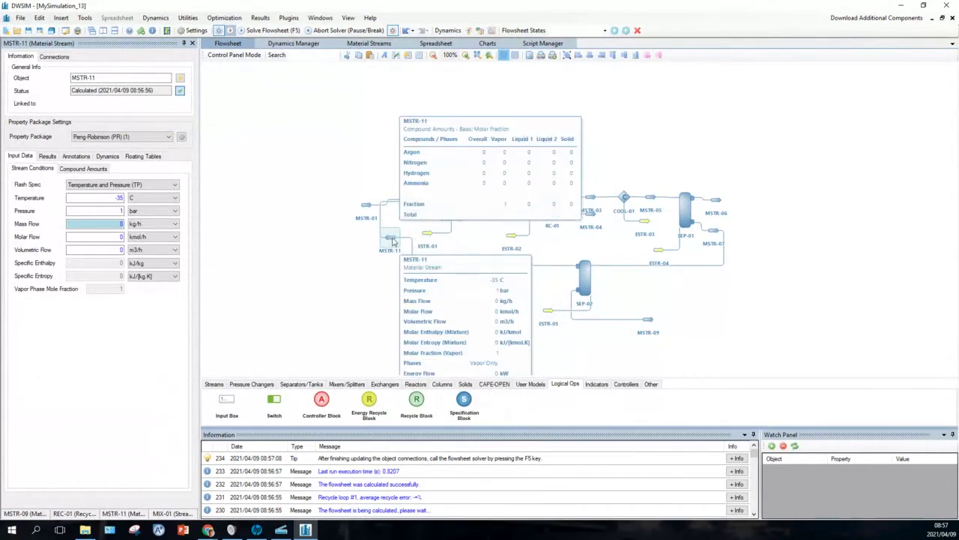
pyautogui.moveTo(389, 241); pyautogui.dragTo(407, 270)
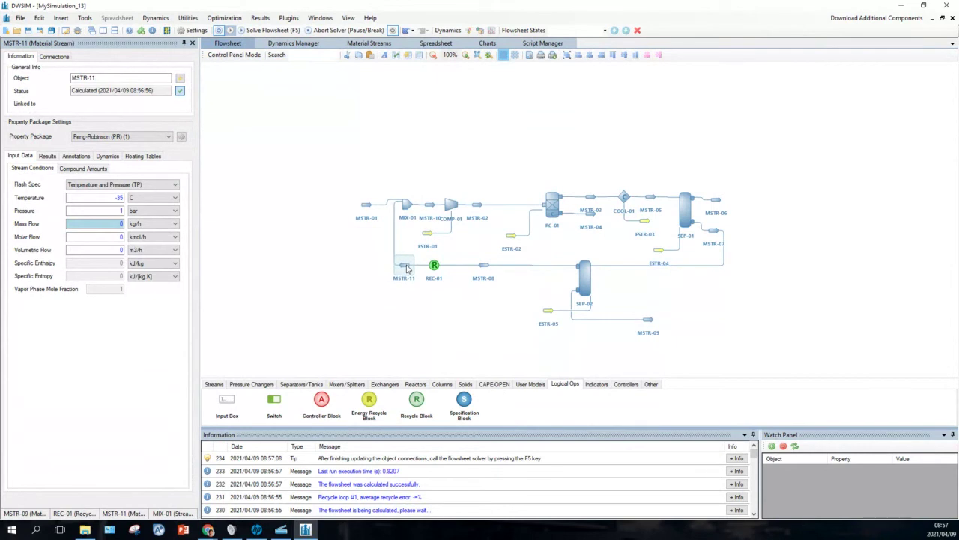
pyautogui.moveTo(408, 268)
# Raise MSTR-07 level with SEP-01's lower outlet and solve the flowsheet
pyautogui.moveTo(714, 231)
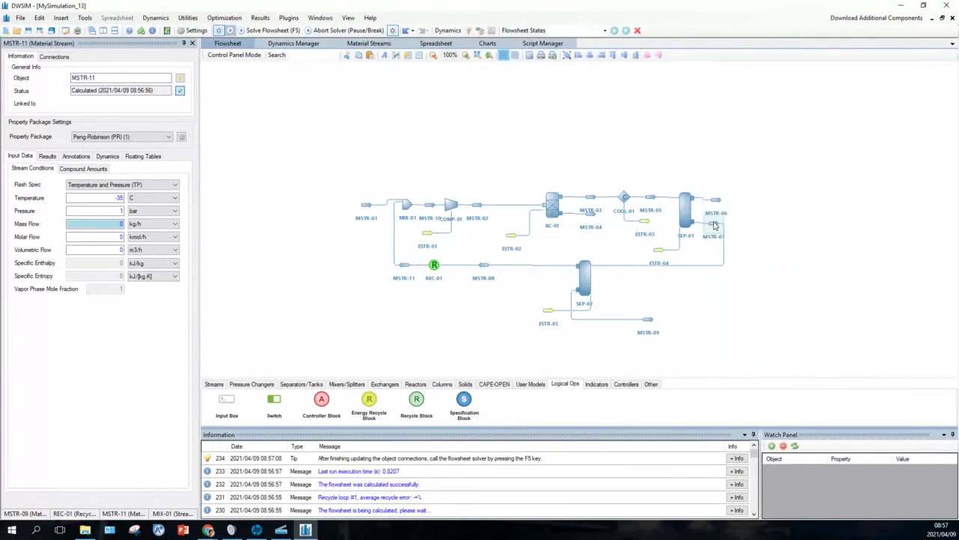
pyautogui.click(718, 224)
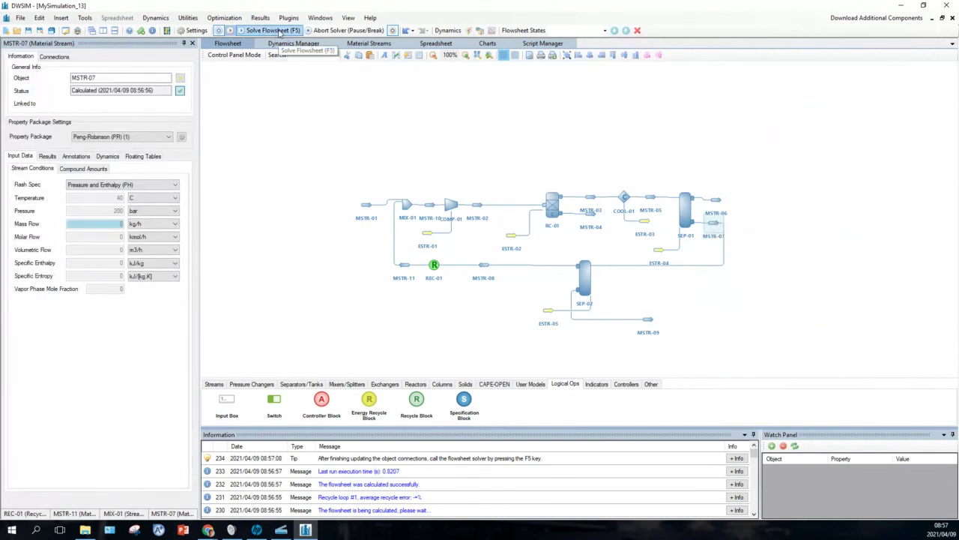
pyautogui.click(274, 31)
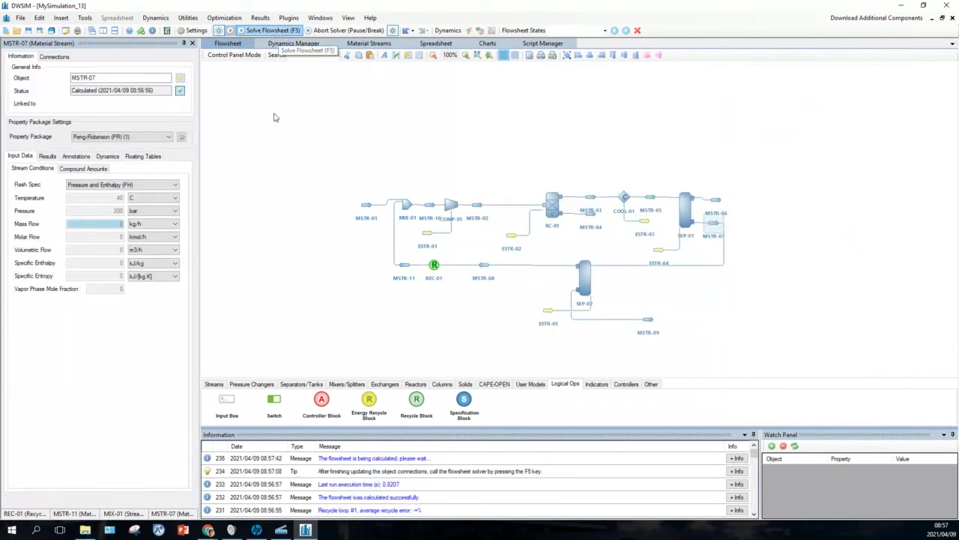
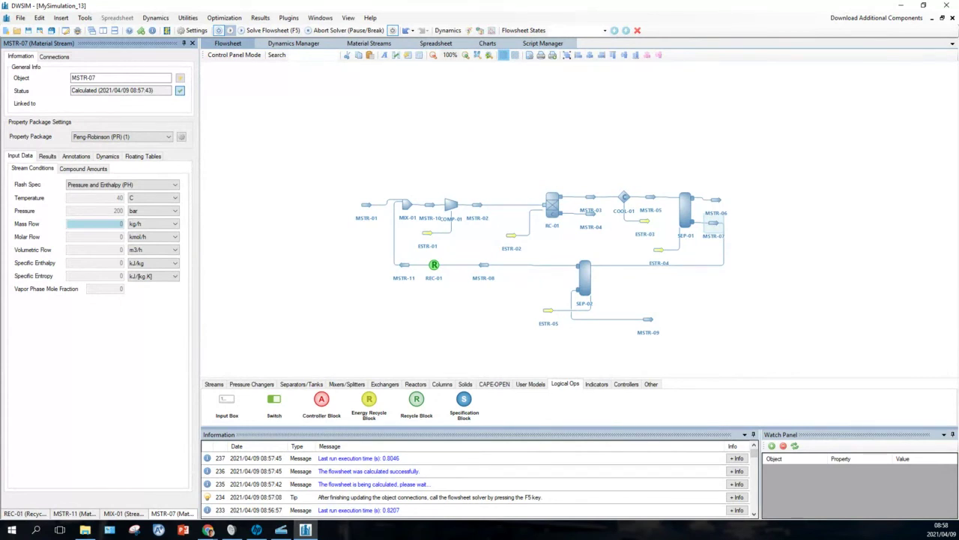
# Align MSTR-06 with SEP-01's upper outlet and check its stream conditions, along with SEP-02 and MSTR-09
pyautogui.moveTo(719, 218)
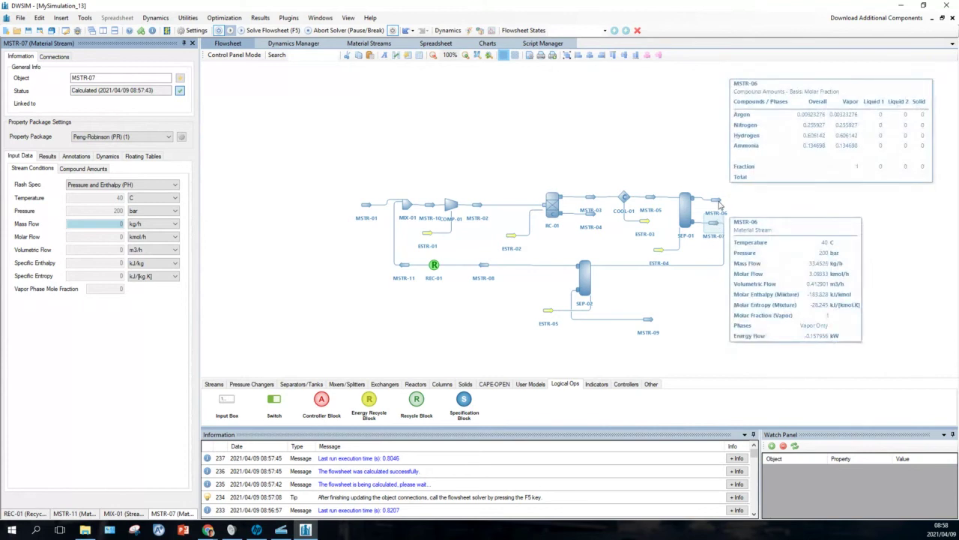
pyautogui.click(717, 202)
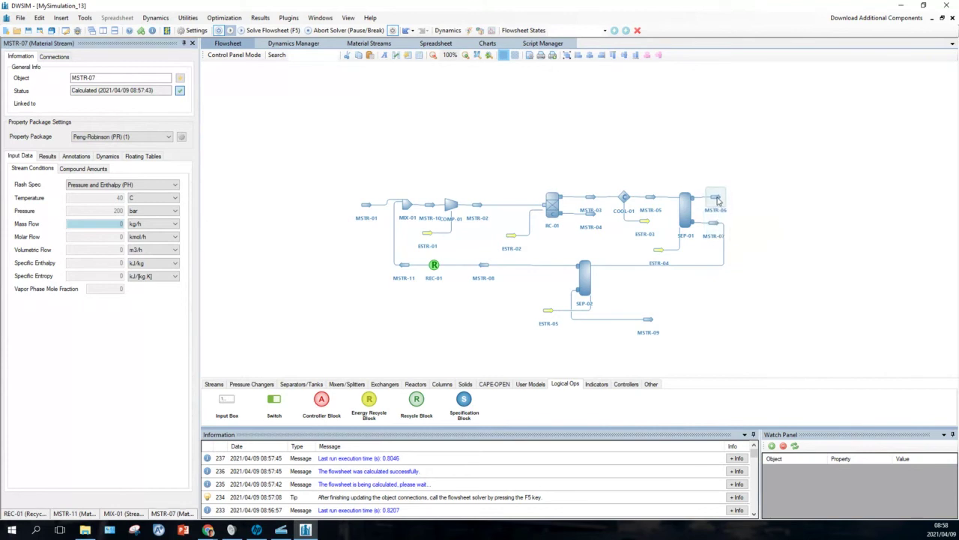
pyautogui.doubleClick(717, 201)
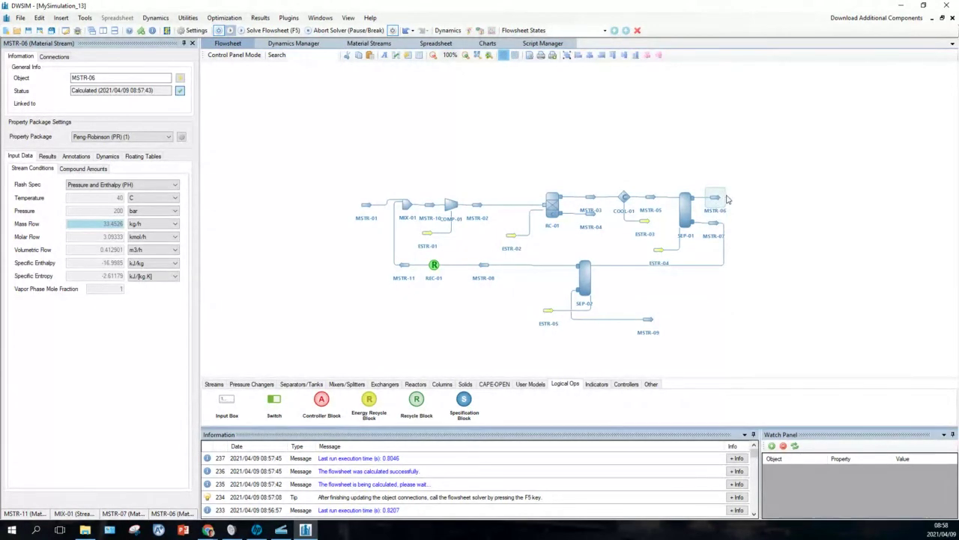
pyautogui.moveTo(716, 201)
pyautogui.moveTo(597, 277)
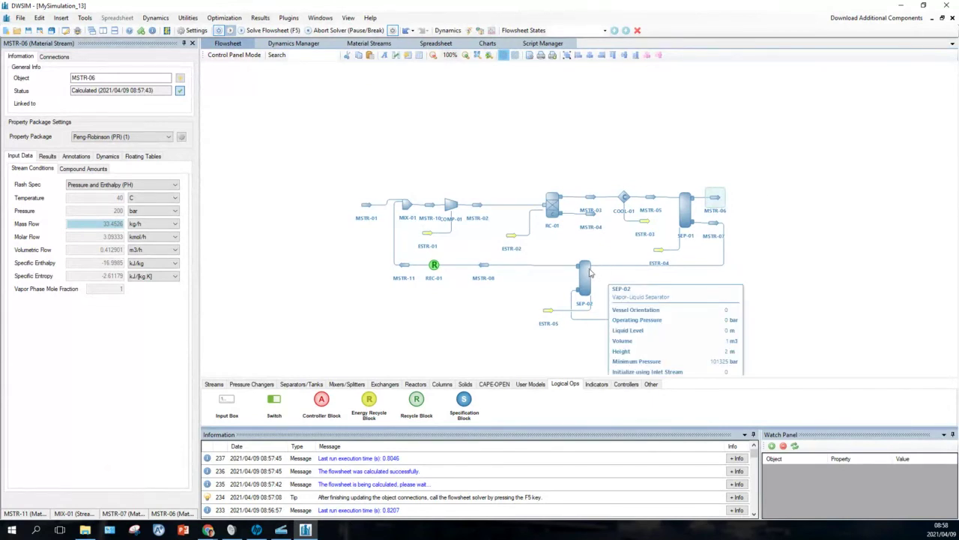
pyautogui.click(576, 294)
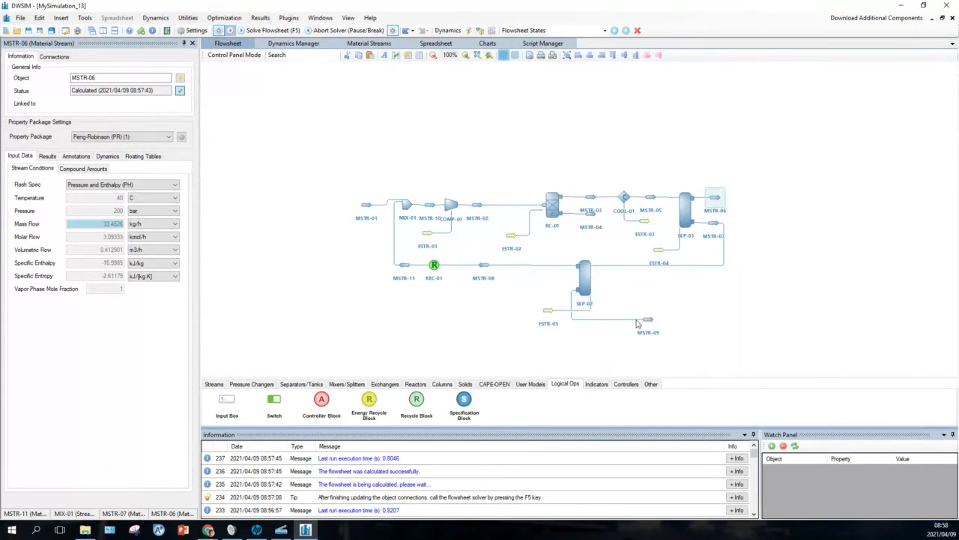
pyautogui.moveTo(646, 323)
pyautogui.moveTo(584, 300)
# Add a stream splitter above cooler COOL-01 and invert it horizontally
pyautogui.click(346, 384)
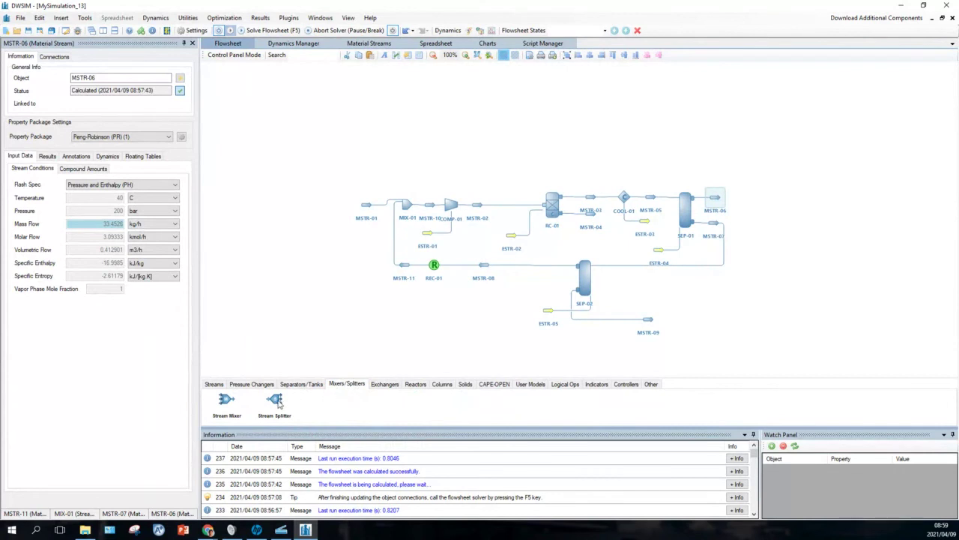
pyautogui.moveTo(278, 403); pyautogui.dragTo(649, 154)
pyautogui.rightClick(649, 154)
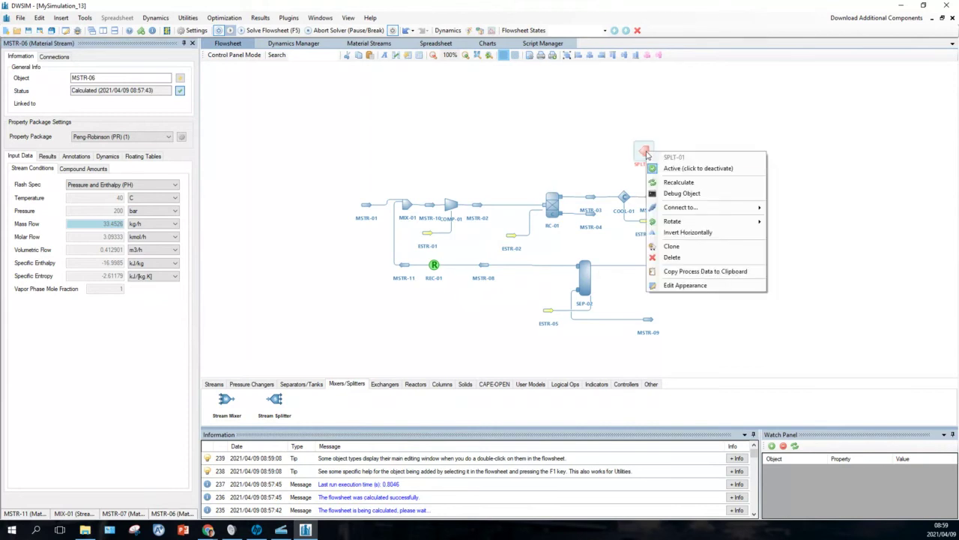
pyautogui.click(673, 234)
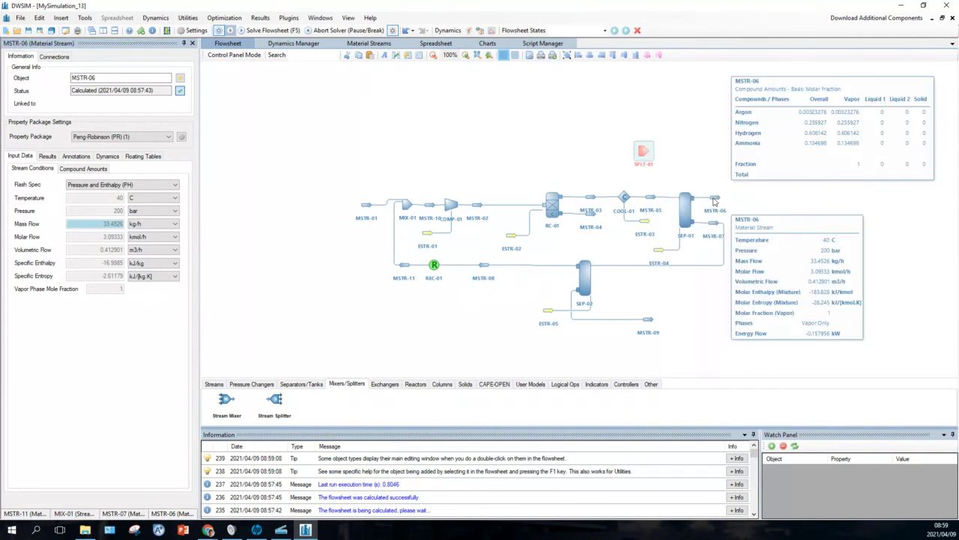
# Connect MSTR-06 as the inlet stream of splitter SPLT-01
pyautogui.click(644, 154)
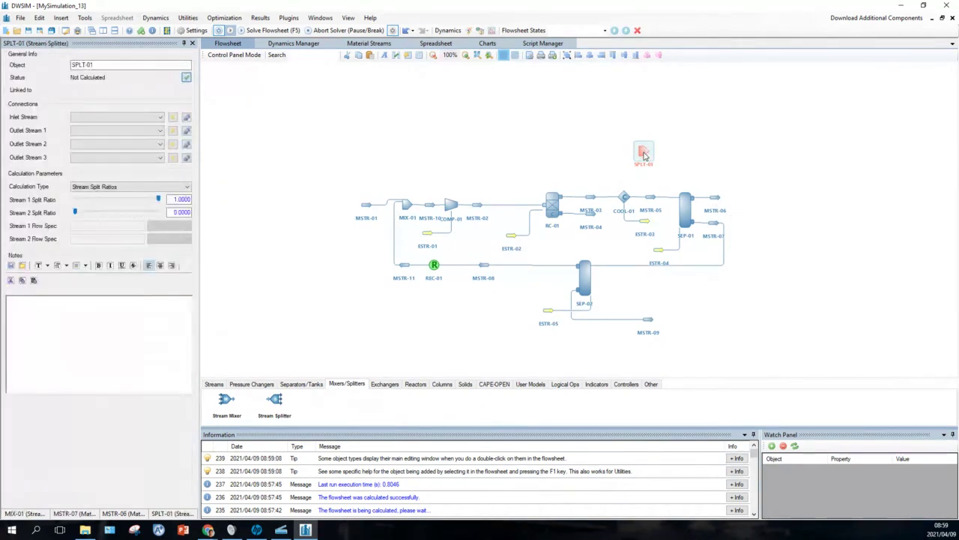
pyautogui.click(161, 118)
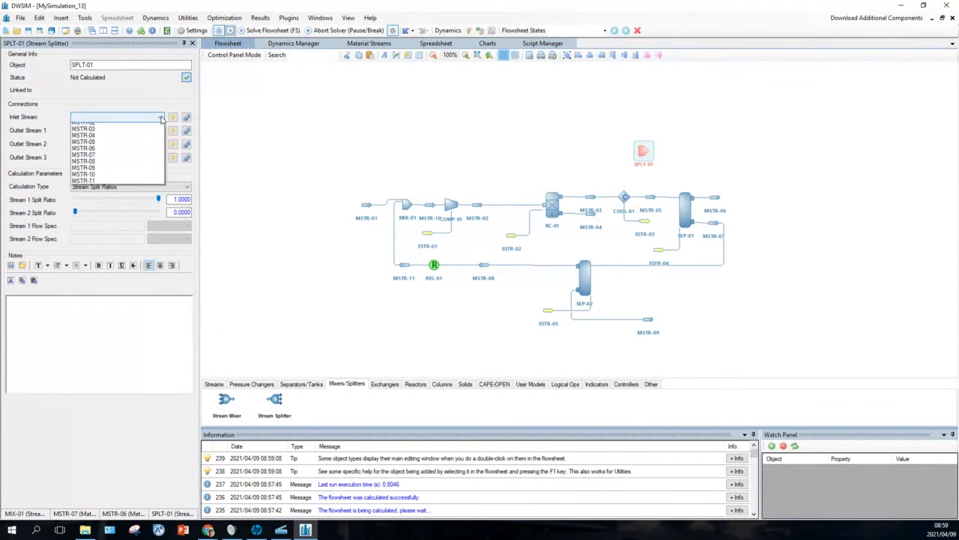
pyautogui.click(154, 160)
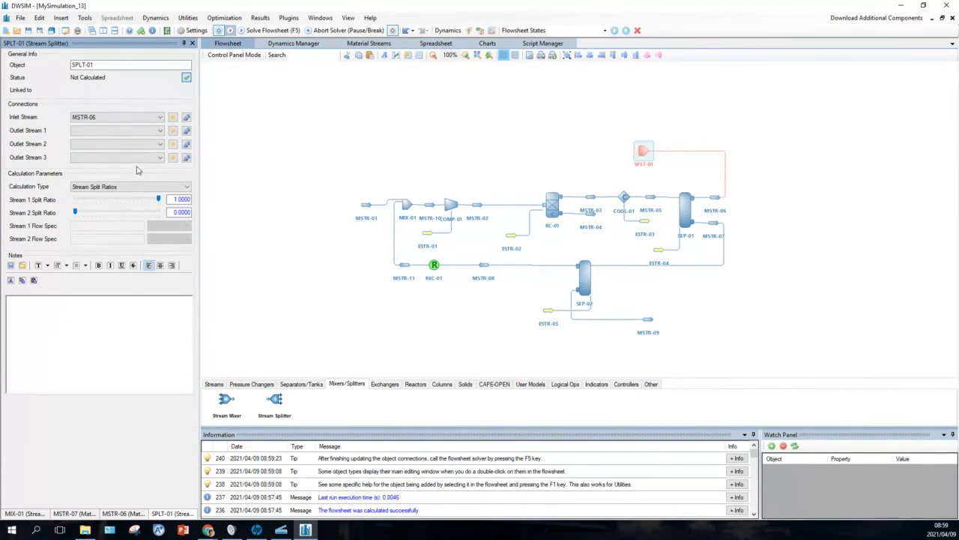
# Create a new stream for the splitter's Outlet Stream 1 and place it above and to the right of SPLT-01
pyautogui.click(173, 131)
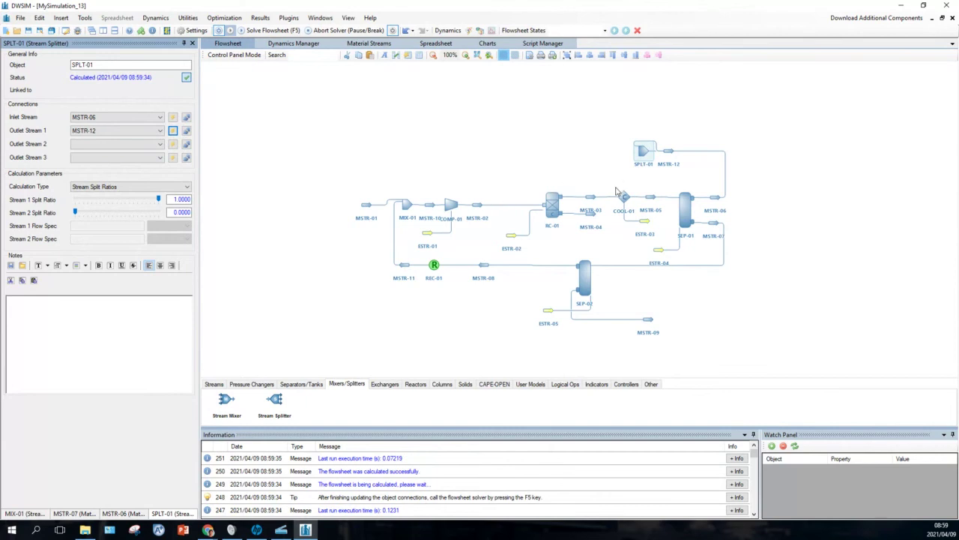
pyautogui.moveTo(672, 155)
pyautogui.moveTo(674, 154); pyautogui.dragTo(679, 138)
pyautogui.doubleClick(679, 139)
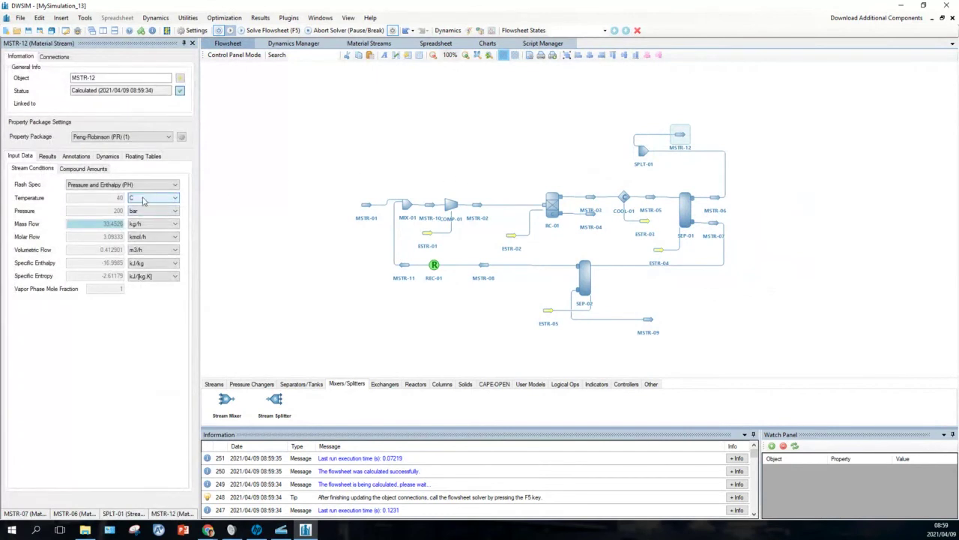
# Create a new stream for SPLT-01's Outlet Stream 2, move it well to the splitter's left and invert it horizontally
pyautogui.click(639, 154)
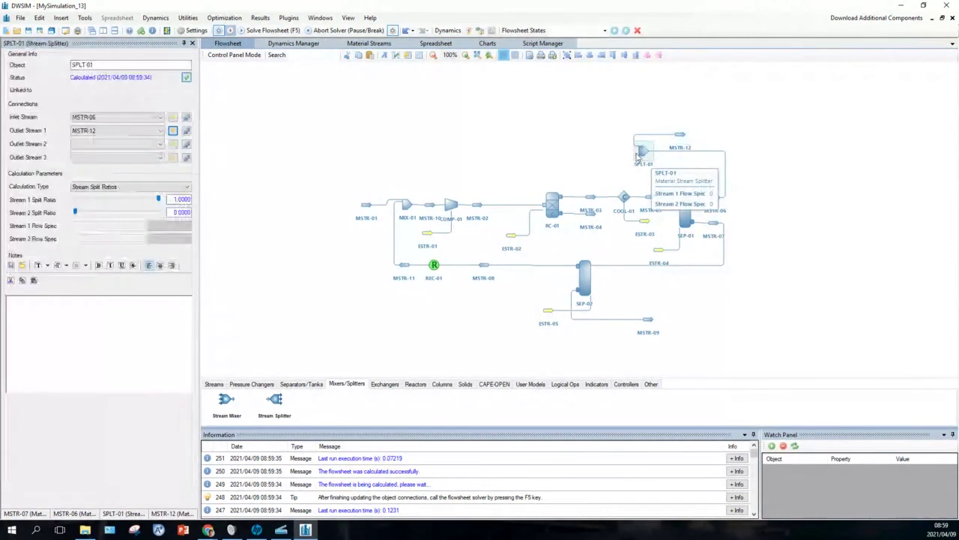
pyautogui.click(174, 145)
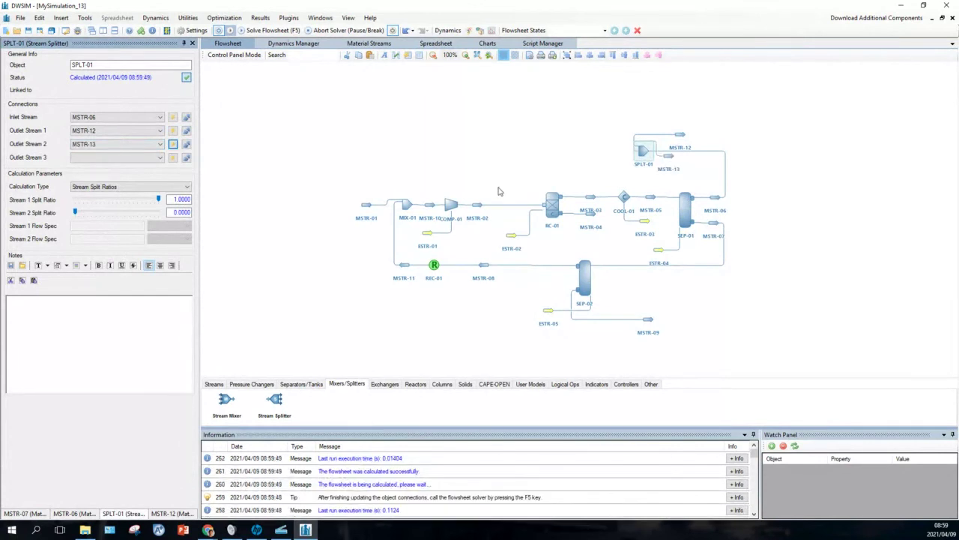
pyautogui.moveTo(668, 158)
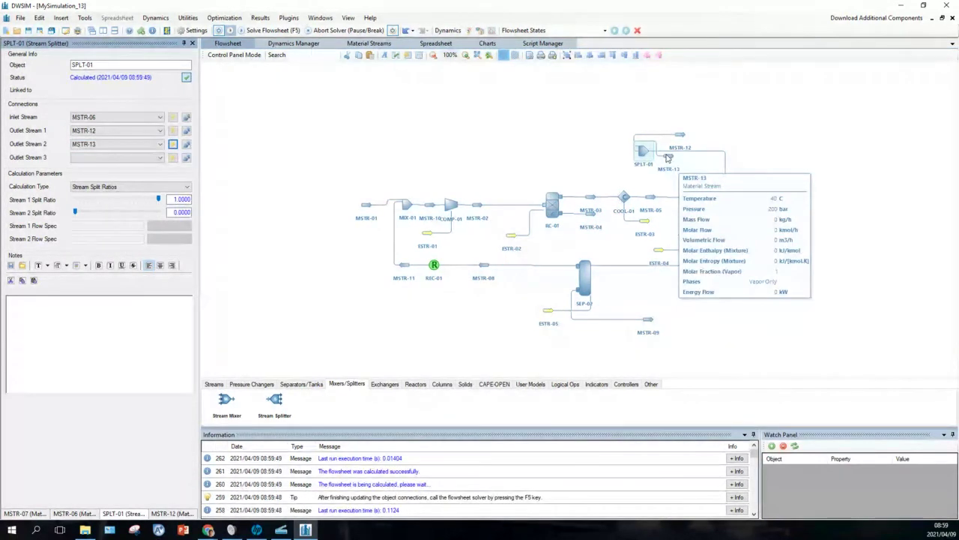
pyautogui.moveTo(667, 158); pyautogui.dragTo(567, 153)
pyautogui.rightClick(567, 154)
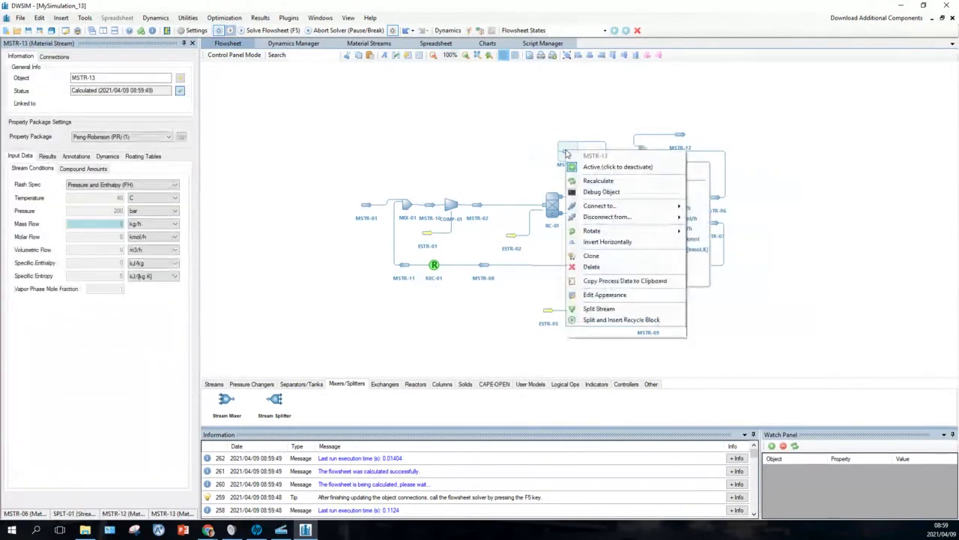
pyautogui.click(599, 244)
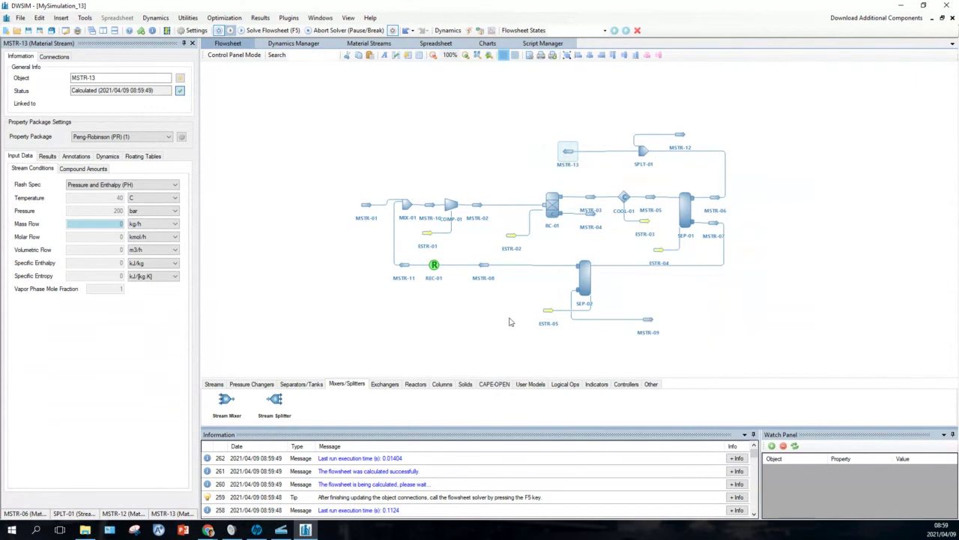
# Add a recycle block just to the left of stream MSTR-13 and invert it horizontally
pyautogui.click(559, 386)
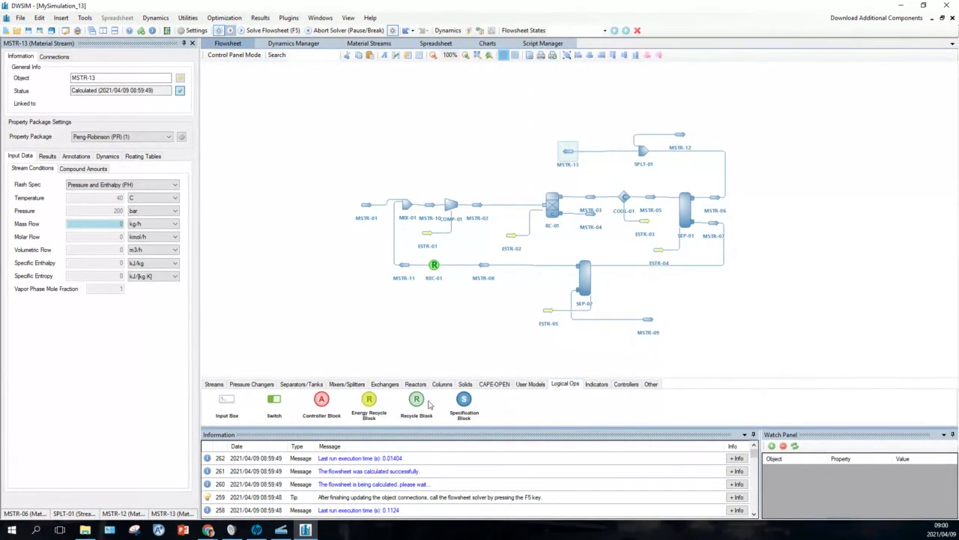
pyautogui.moveTo(414, 404); pyautogui.dragTo(525, 153)
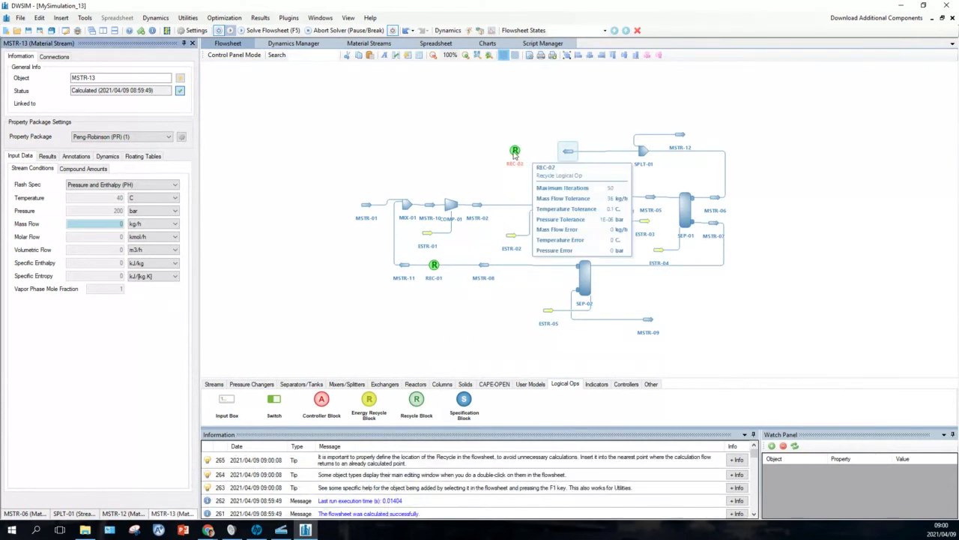
pyautogui.rightClick(514, 155)
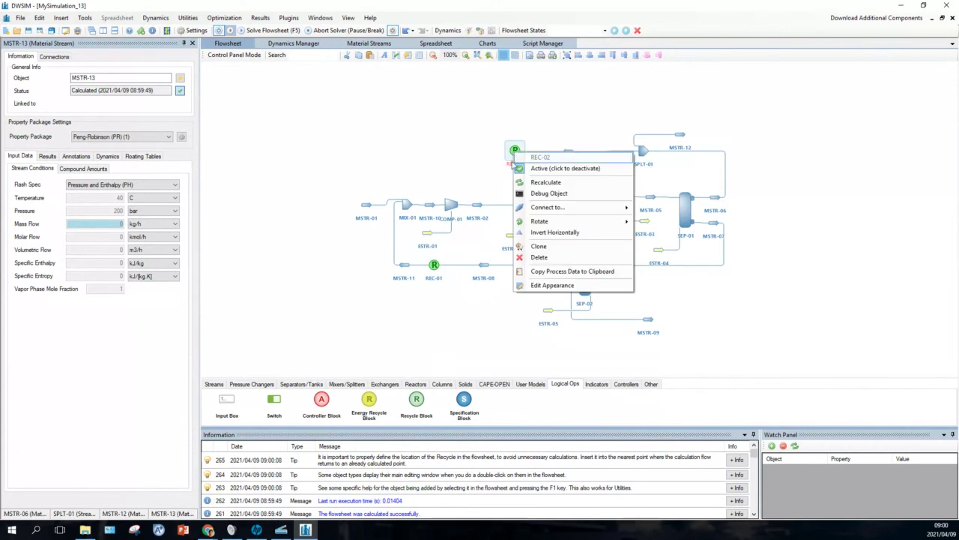
pyautogui.click(541, 237)
pyautogui.moveTo(517, 155)
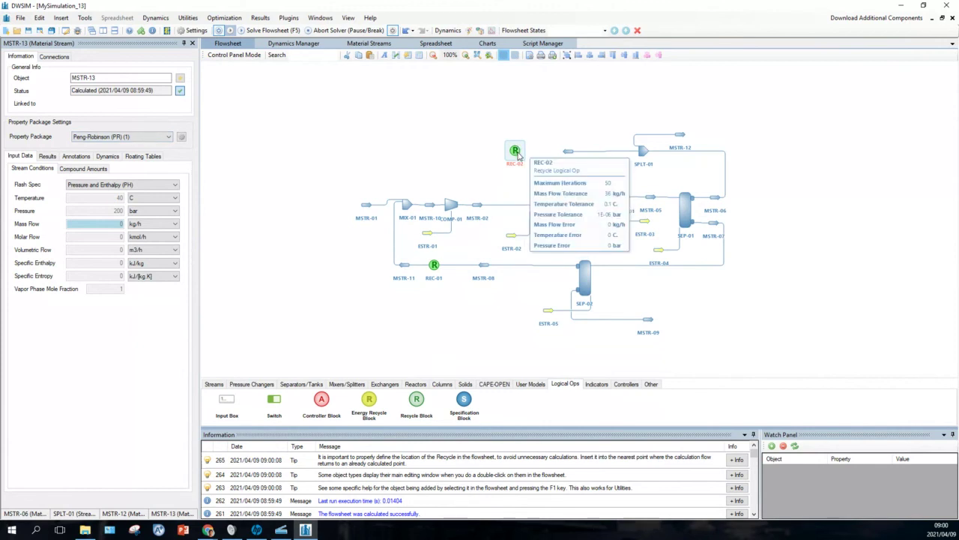
pyautogui.click(517, 153)
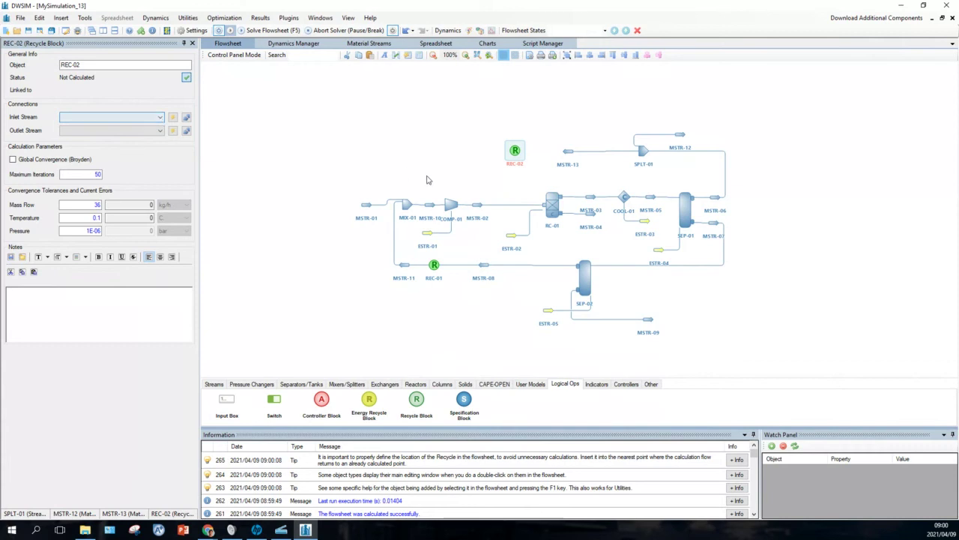
pyautogui.moveTo(517, 155)
pyautogui.moveTo(517, 155); pyautogui.dragTo(551, 156)
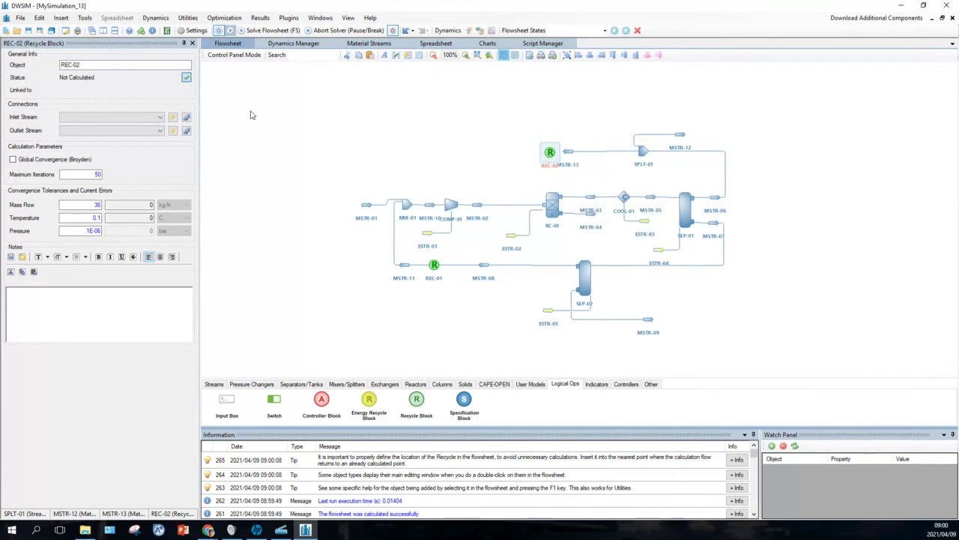
# Connect MSTR-13 as the inlet stream of recycle block REC-02 and move MSTR-13 close to splitter SPLT-01
pyautogui.click(161, 117)
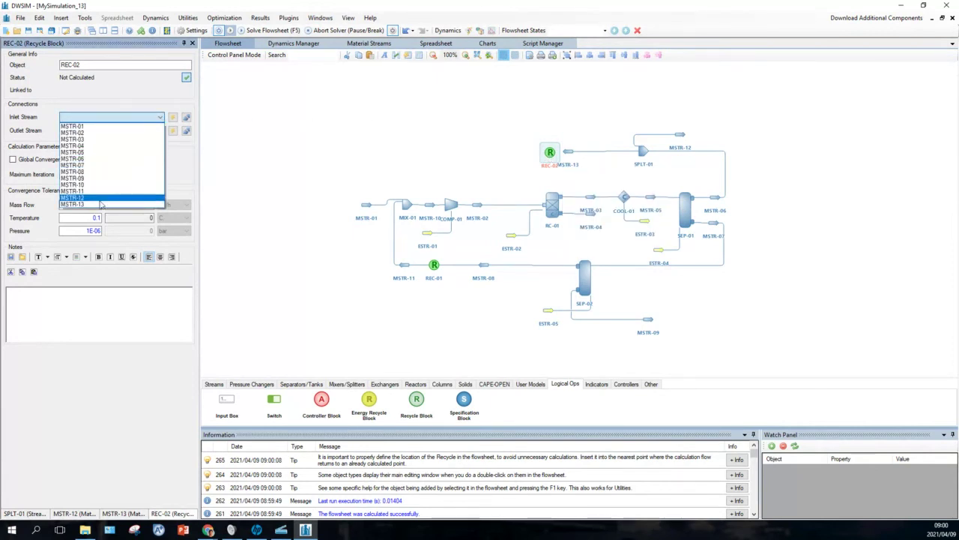
pyautogui.click(73, 203)
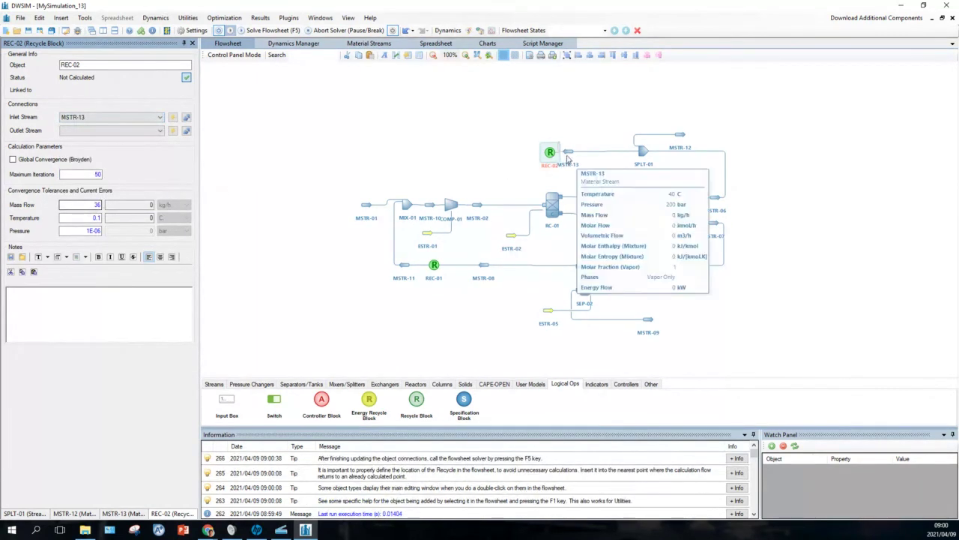
pyautogui.moveTo(568, 152); pyautogui.dragTo(616, 154)
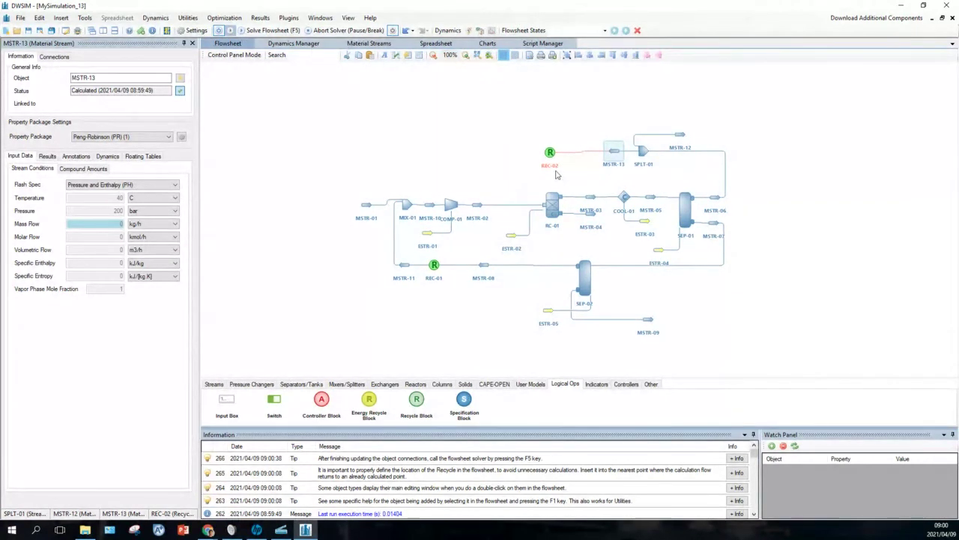
# Disconnect the inlet stream MSTR-02 from conversion reactor RC-01
pyautogui.moveTo(551, 157)
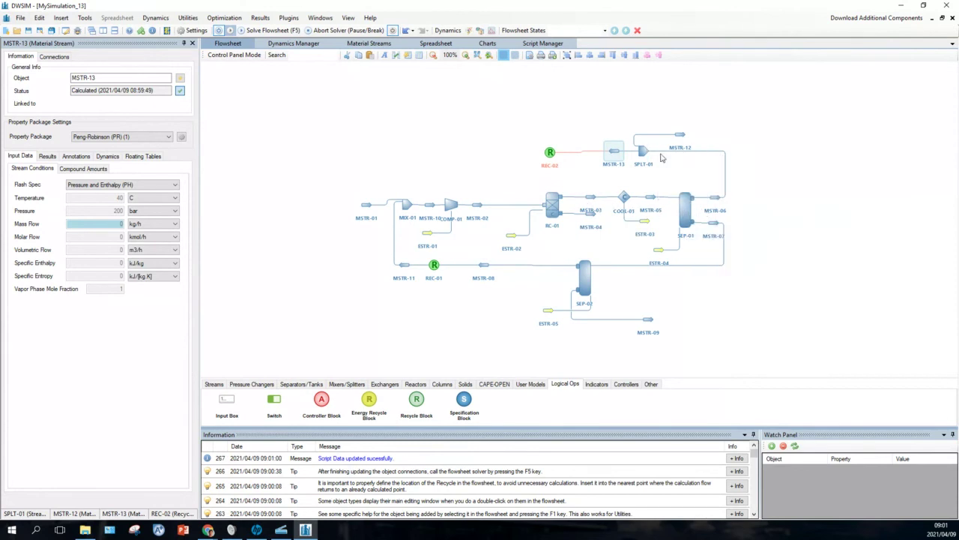
pyautogui.moveTo(616, 154)
pyautogui.moveTo(549, 204)
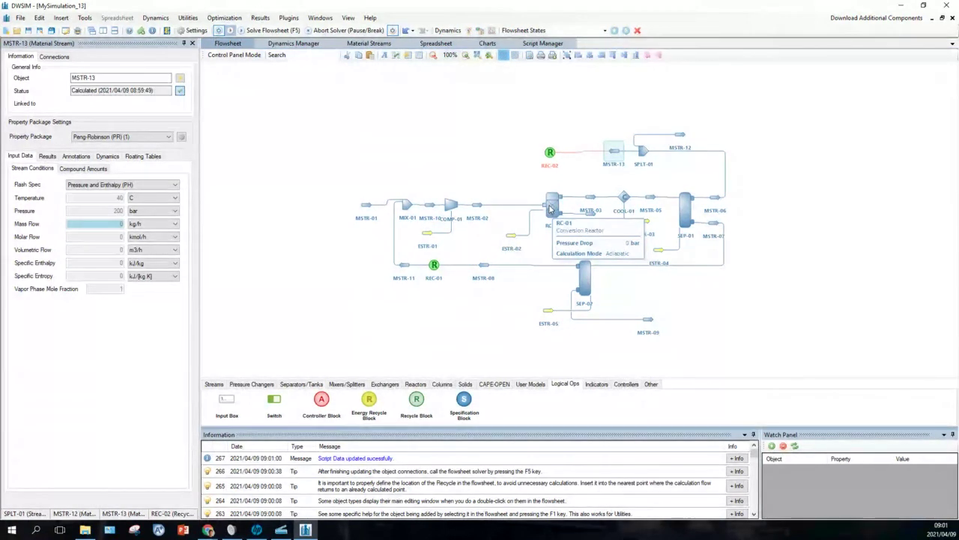
pyautogui.click(551, 208)
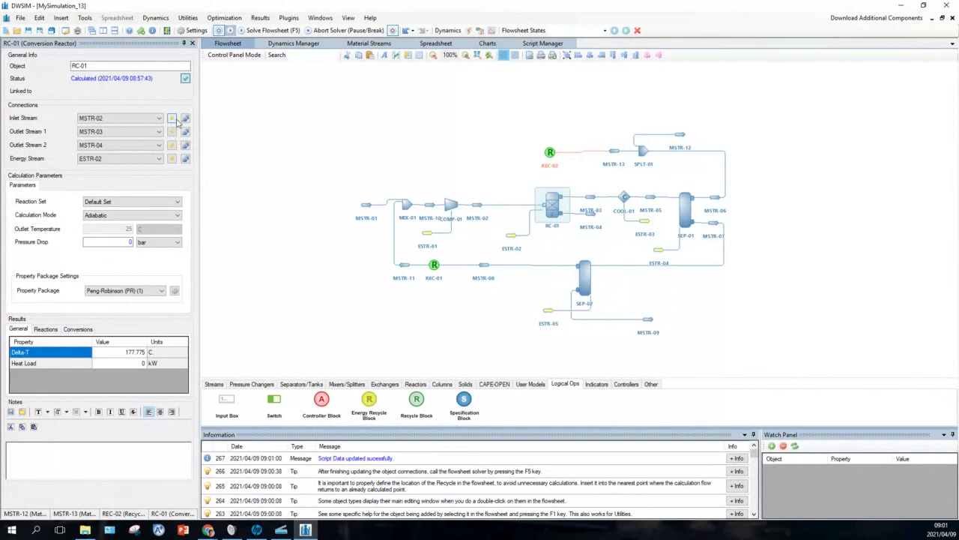
pyautogui.click(186, 120)
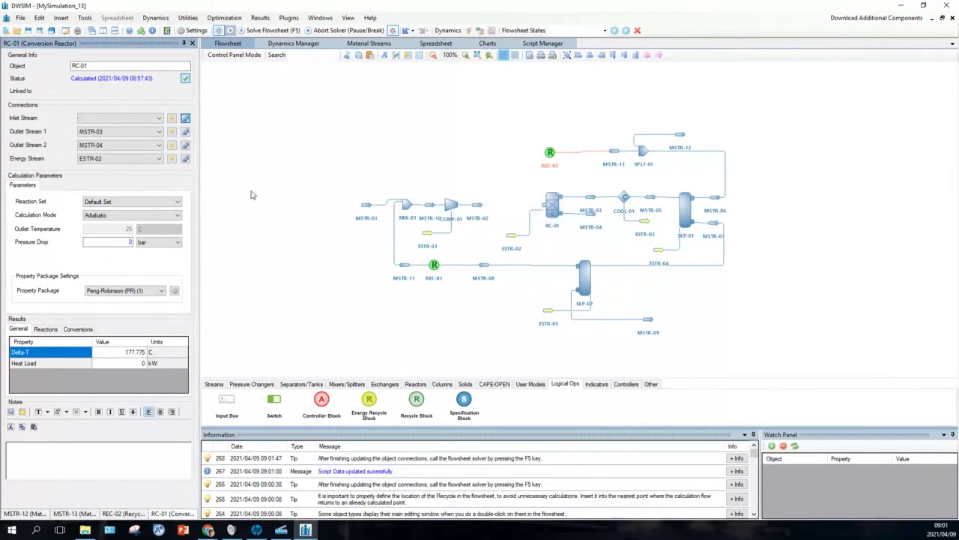
# Add a stream mixer between MSTR-02 and reactor RC-01 and create a new outlet stream for it
pyautogui.click(345, 385)
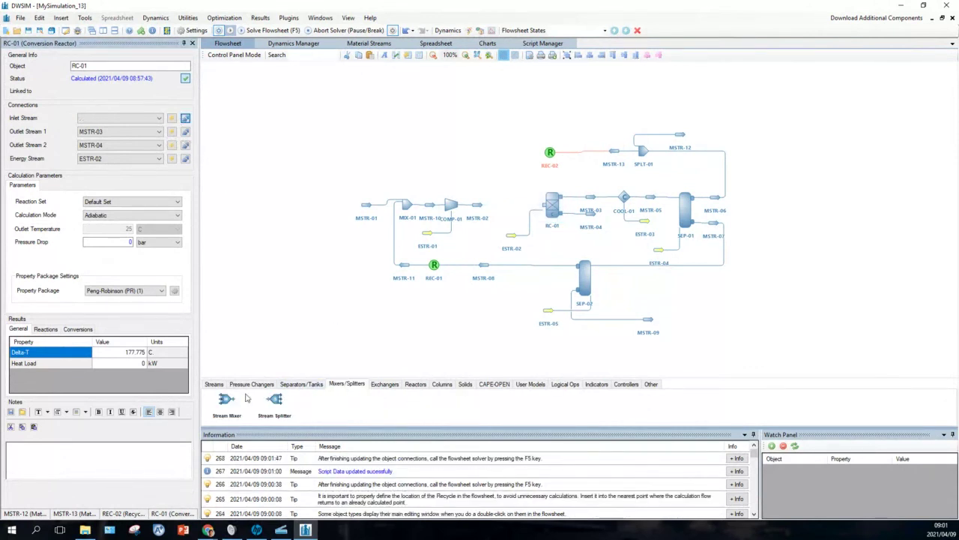
pyautogui.moveTo(226, 401); pyautogui.dragTo(497, 195)
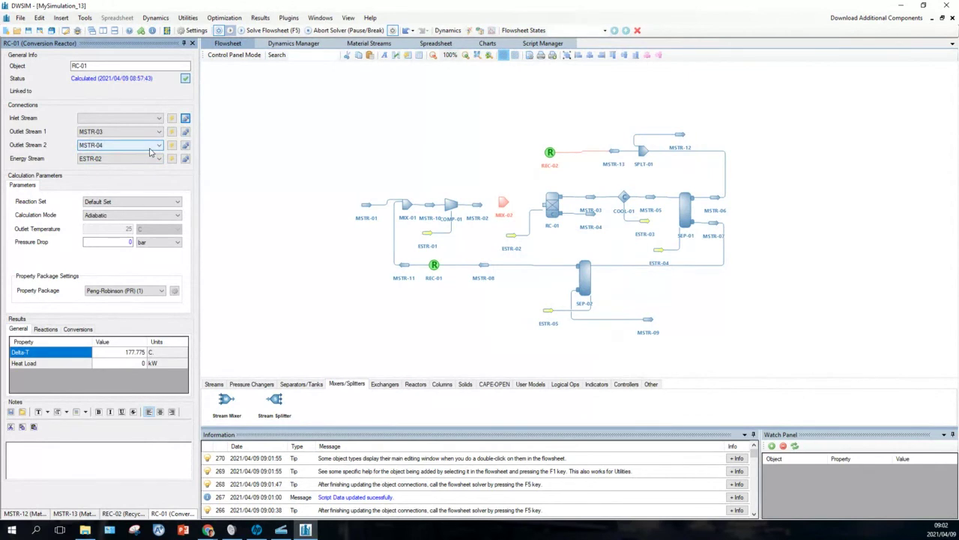
pyautogui.click(502, 205)
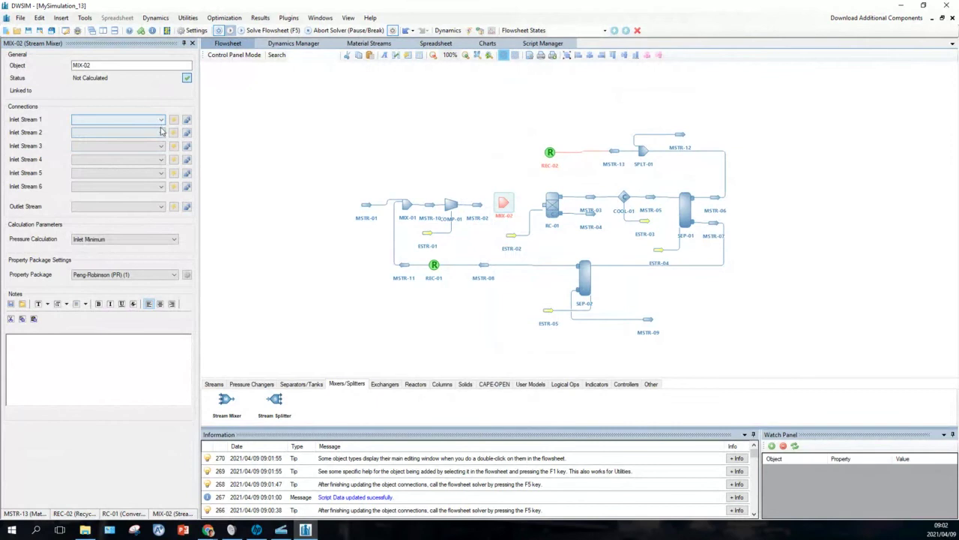
pyautogui.click(173, 206)
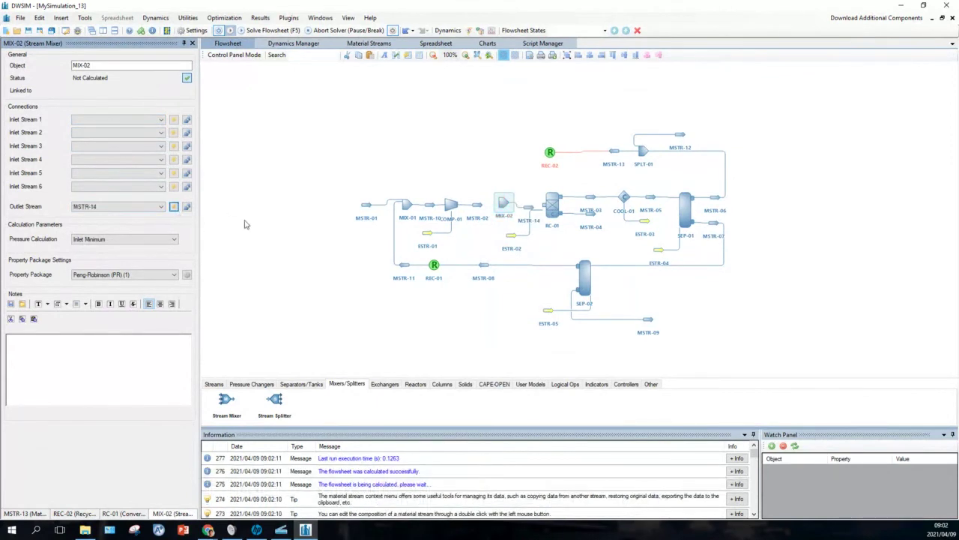
pyautogui.moveTo(524, 210)
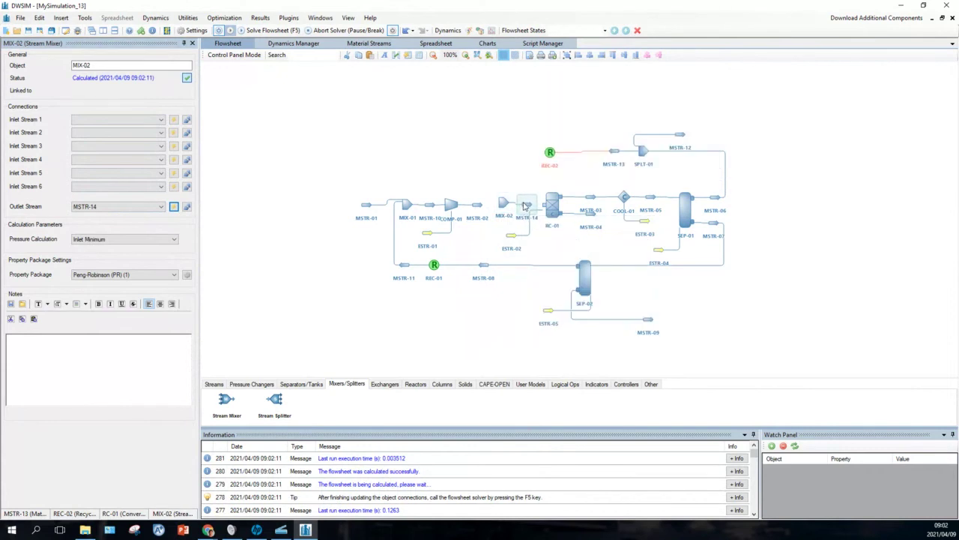
pyautogui.click(527, 206)
# Connect MSTR-14 as the inlet stream of conversion reactor RC-01
pyautogui.click(552, 208)
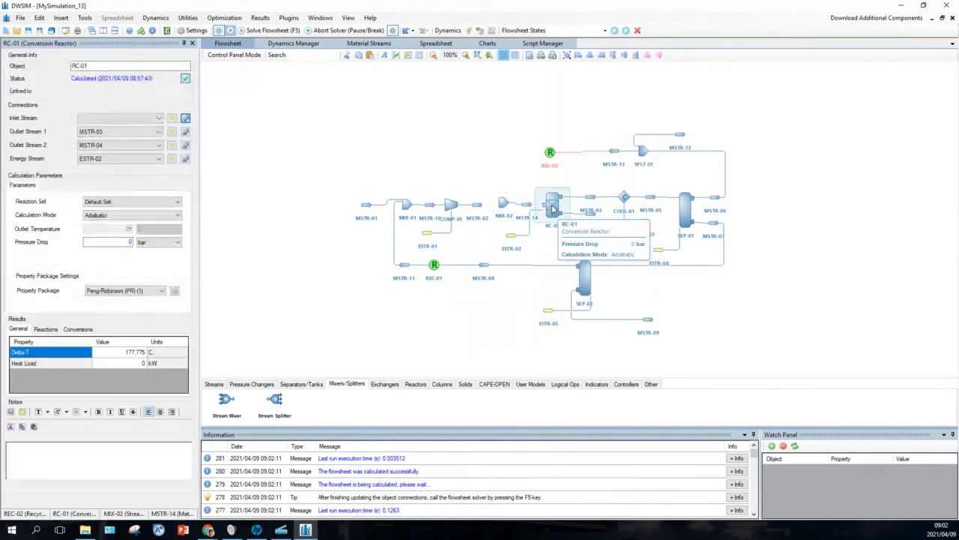
pyautogui.click(159, 120)
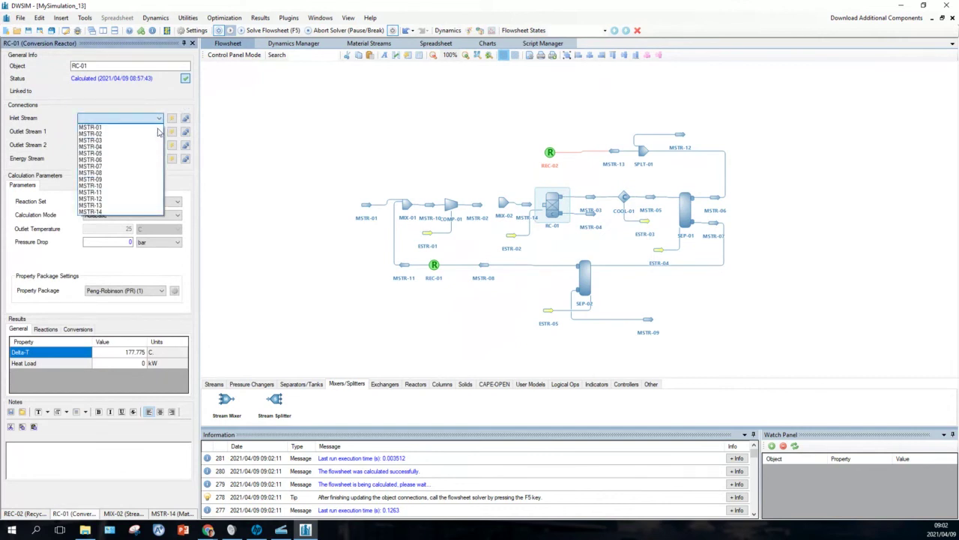
pyautogui.click(138, 213)
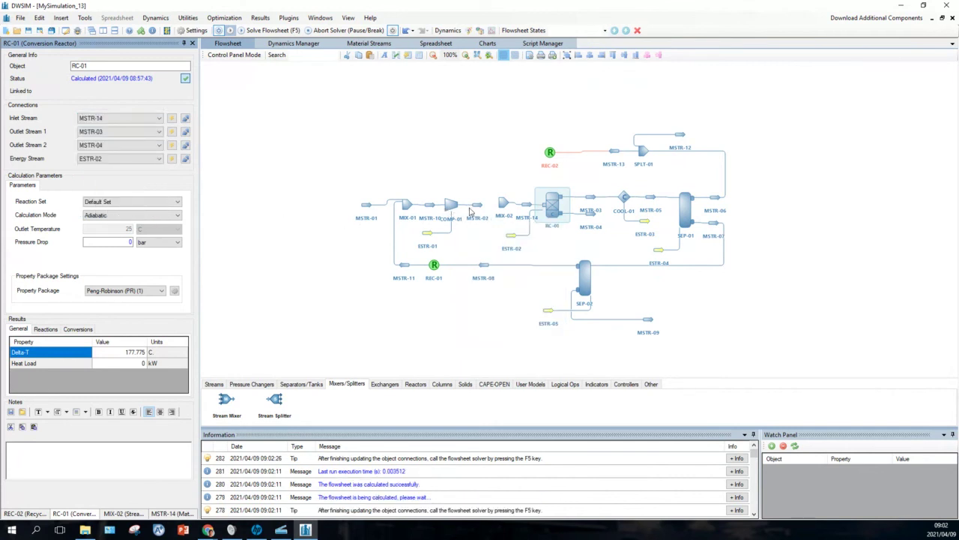
# Create a new stream for MIX-02's Inlet Stream 1, place it to the left of REC-02 and invert it horizontally
pyautogui.moveTo(480, 213)
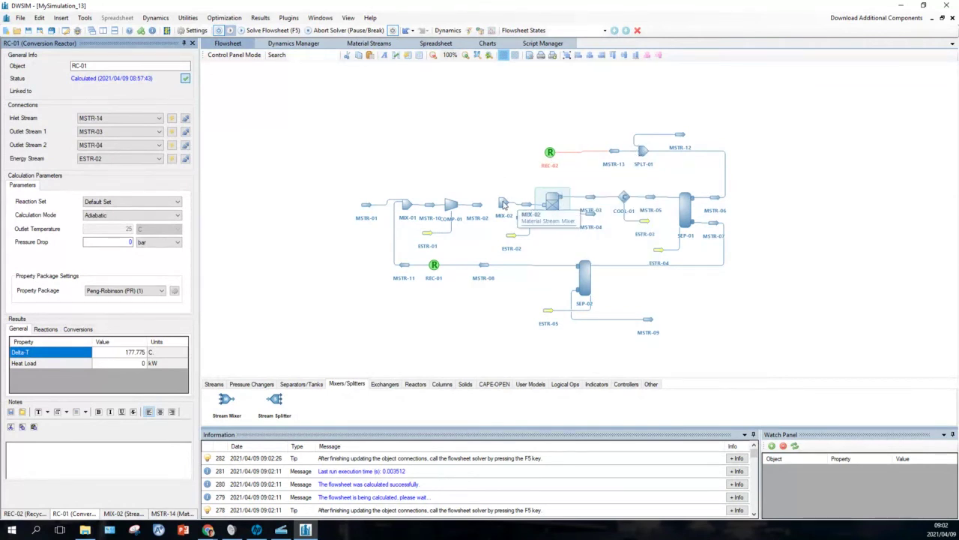
pyautogui.click(503, 204)
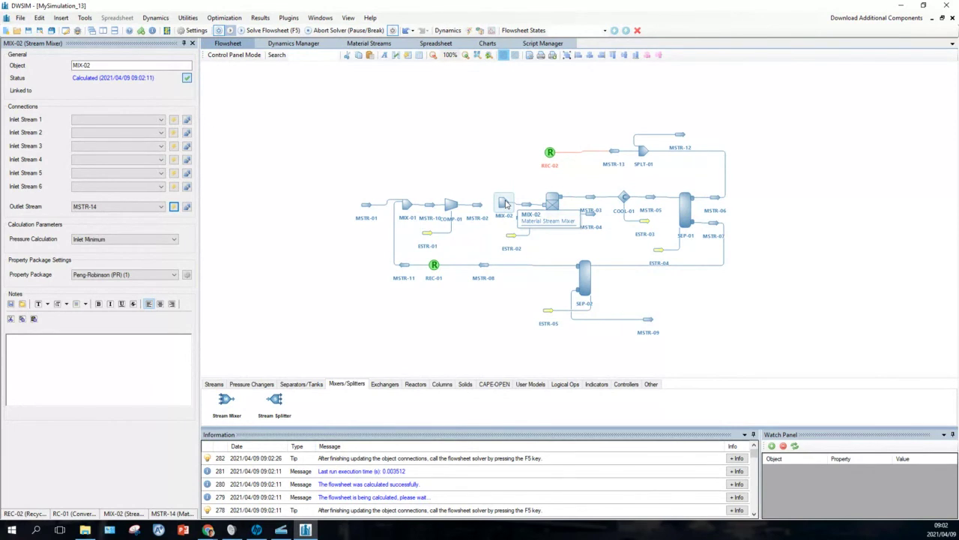
pyautogui.click(174, 122)
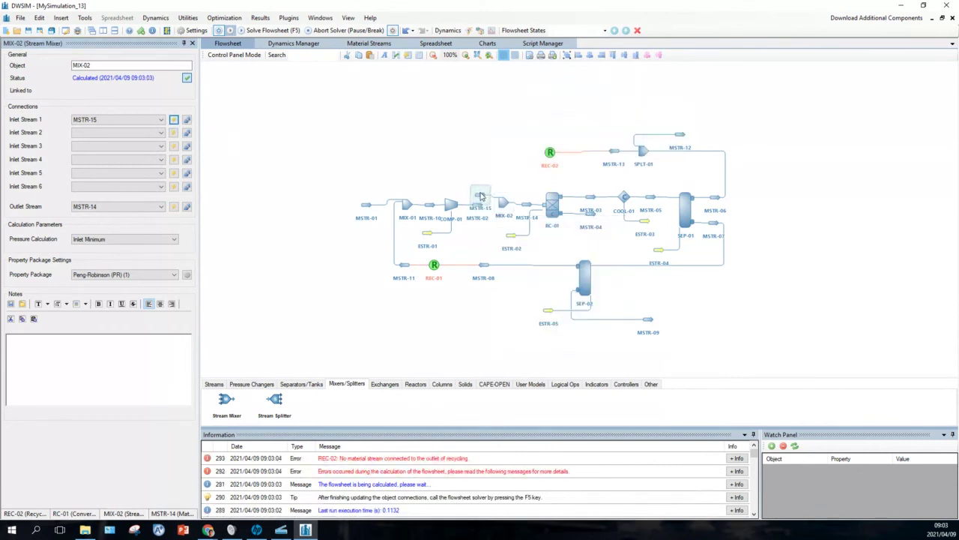
pyautogui.moveTo(481, 204); pyautogui.dragTo(518, 155)
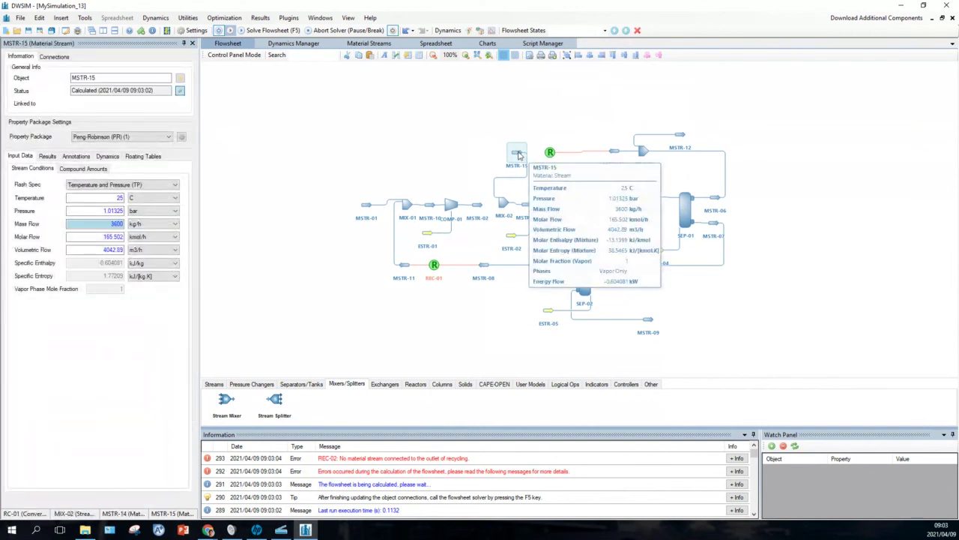
pyautogui.rightClick(518, 155)
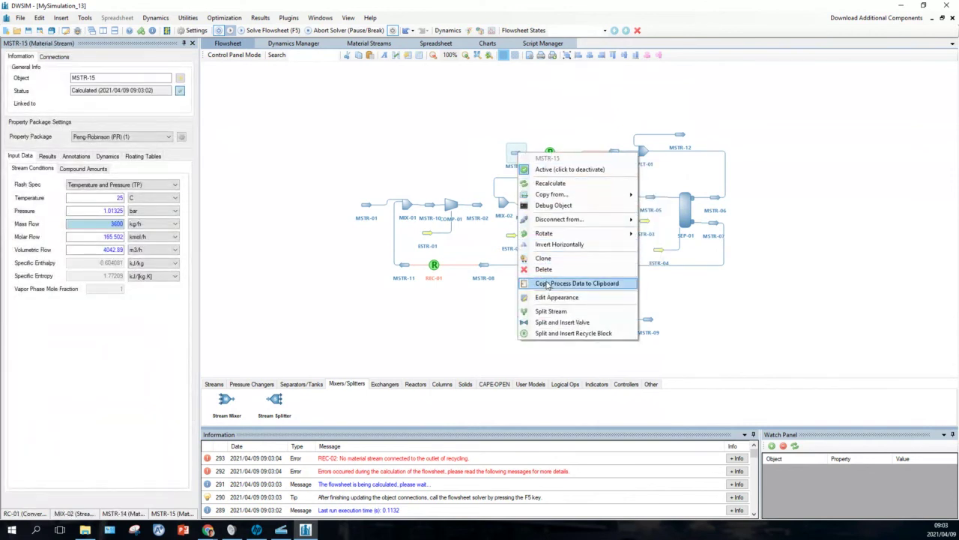
pyautogui.click(561, 245)
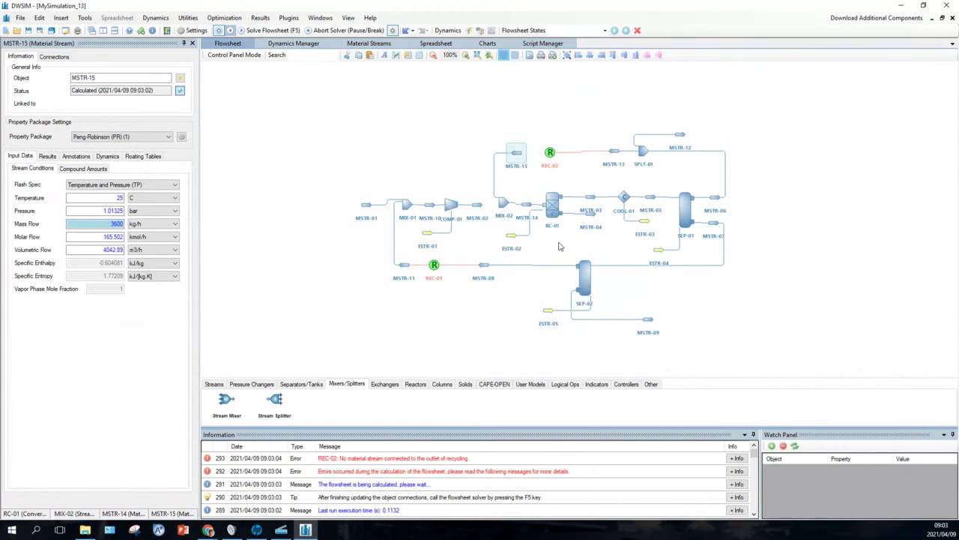
# Connect MSTR-02 as Inlet Stream 2 of mixer MIX-02 and nudge the mixer slightly toward the reactor
pyautogui.click(502, 205)
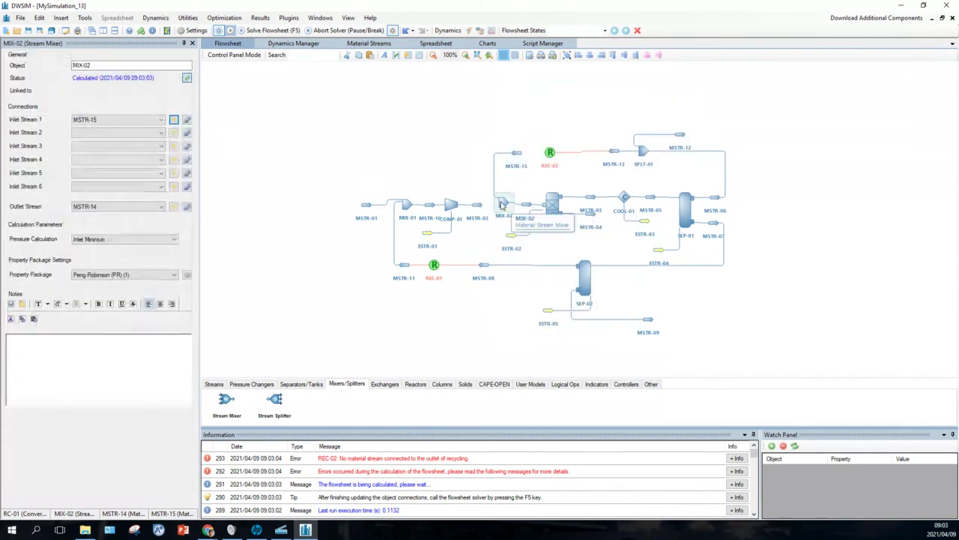
pyautogui.click(160, 133)
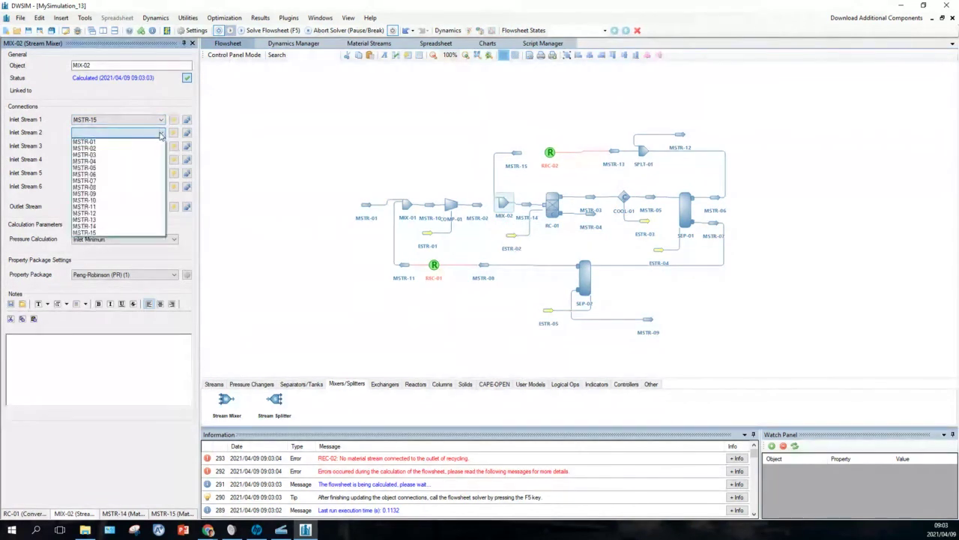
pyautogui.click(150, 148)
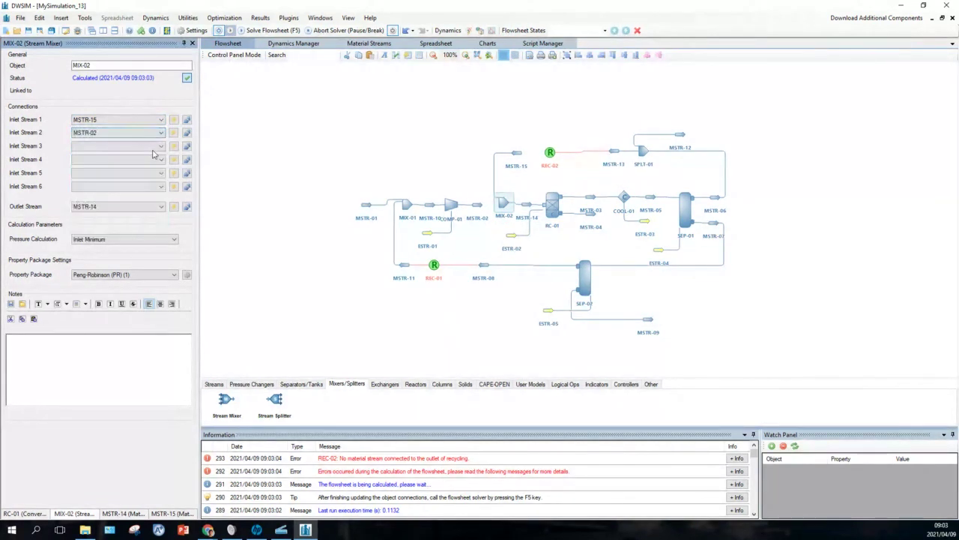
pyautogui.click(503, 210)
pyautogui.moveTo(502, 211); pyautogui.dragTo(506, 211)
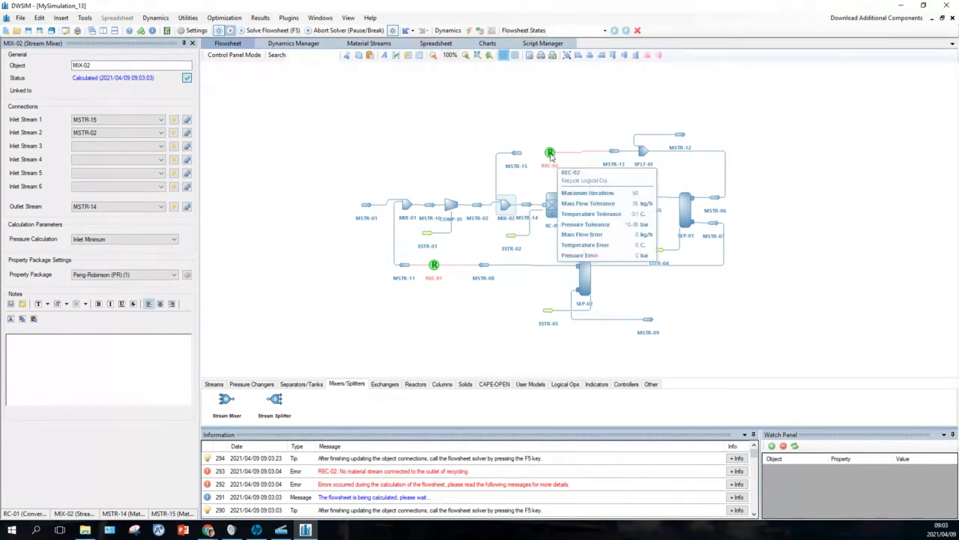
# Connect MSTR-15 as the outlet stream of recycle block REC-02
pyautogui.click(550, 154)
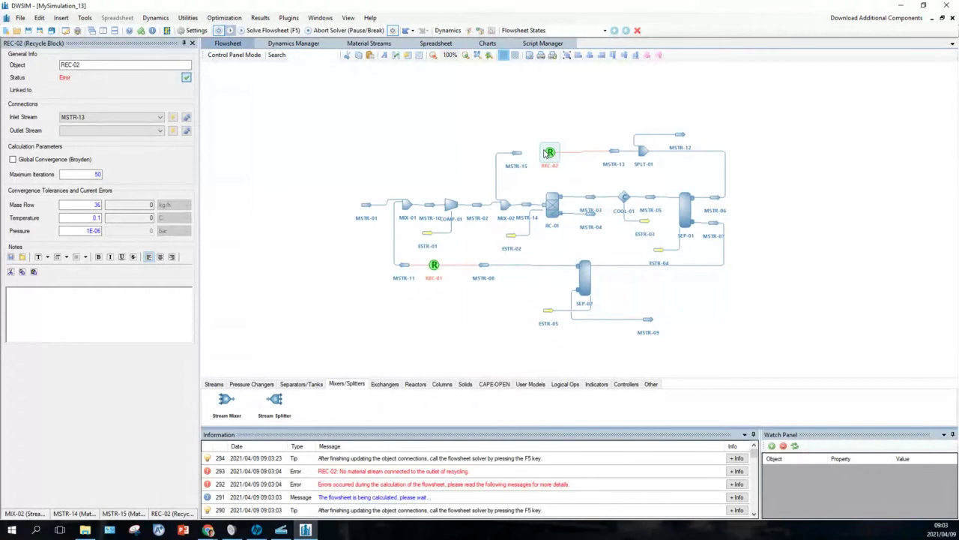
pyautogui.click(158, 132)
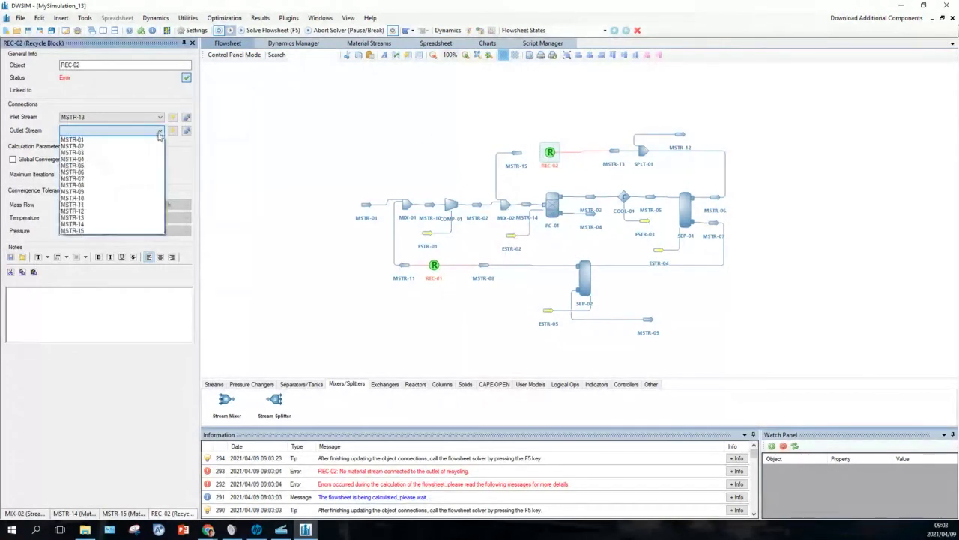
pyautogui.click(134, 230)
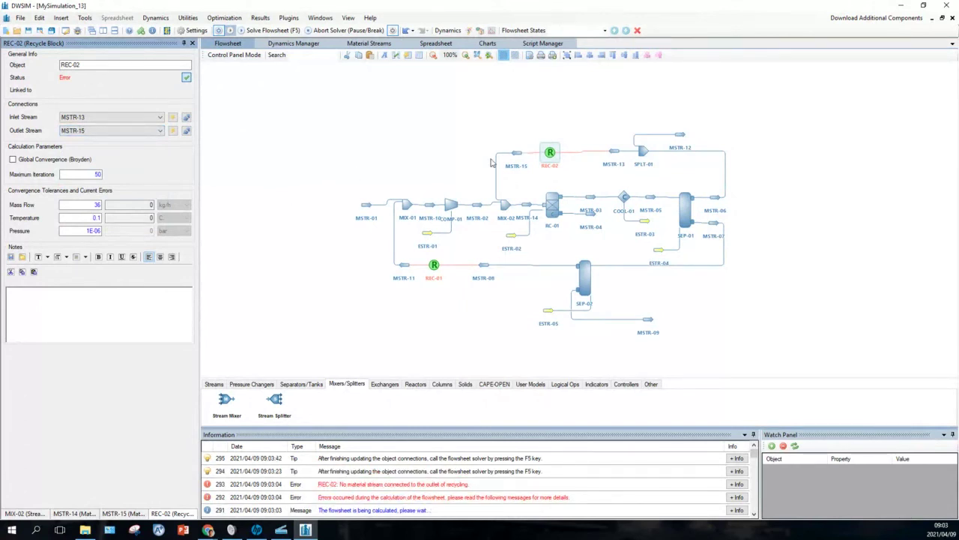
pyautogui.moveTo(550, 155)
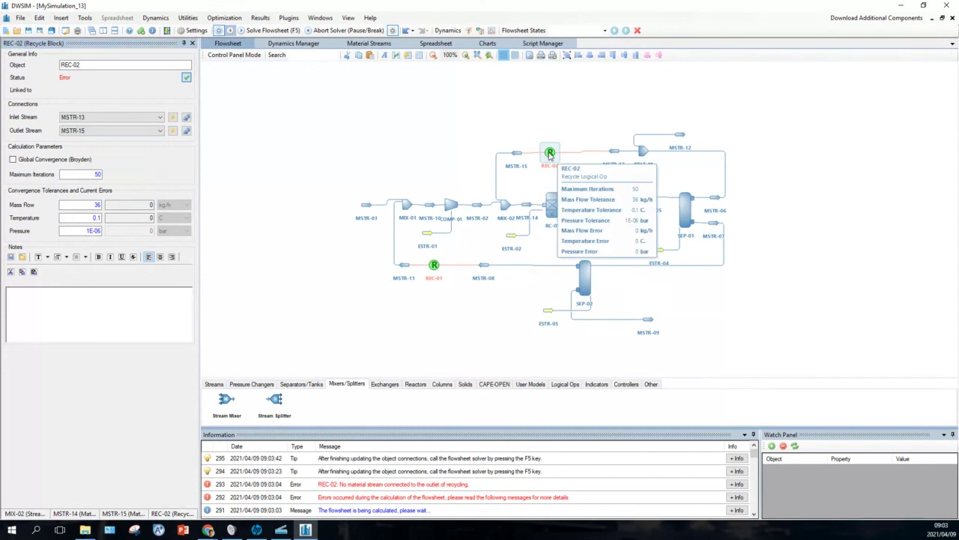
# Set splitter SPLT-01's stream split ratios to 0.1 for outlet MSTR-12 and 0.9 for recycle outlet MSTR-13
pyautogui.moveTo(519, 158)
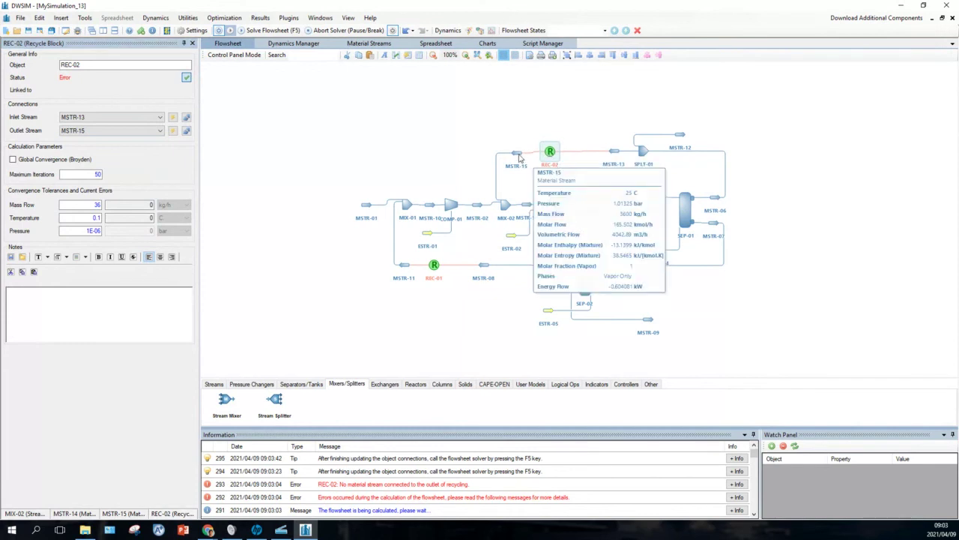
pyautogui.click(521, 155)
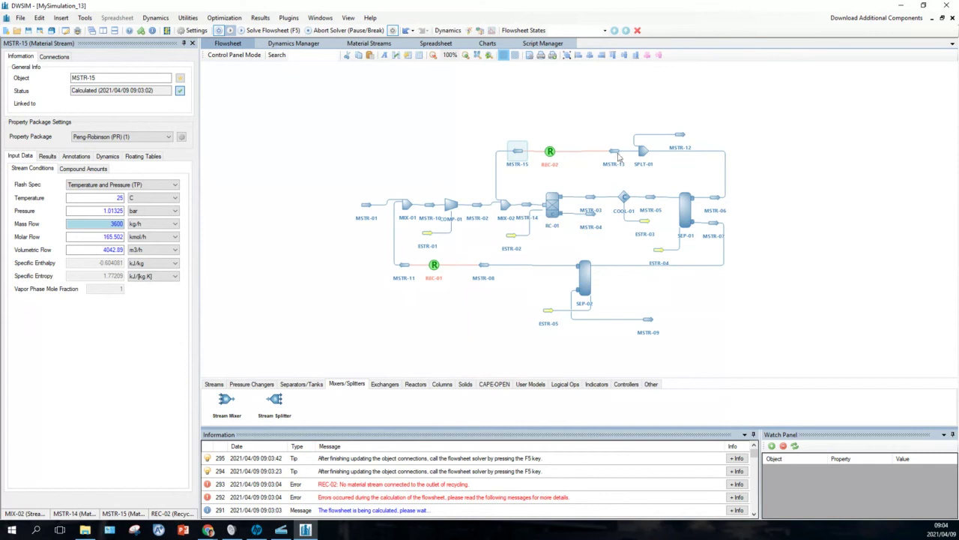
pyautogui.click(644, 153)
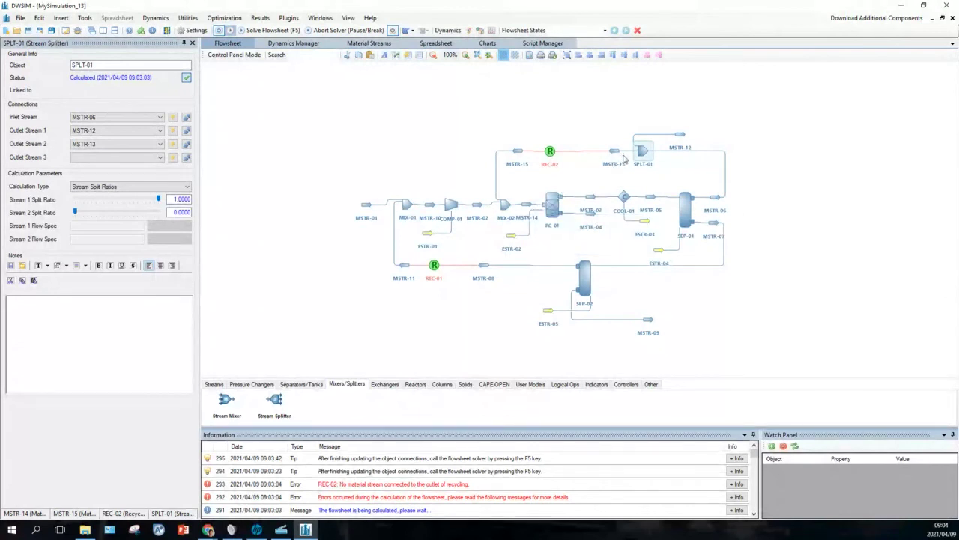
pyautogui.moveTo(683, 137)
pyautogui.moveTo(158, 201); pyautogui.dragTo(84, 199)
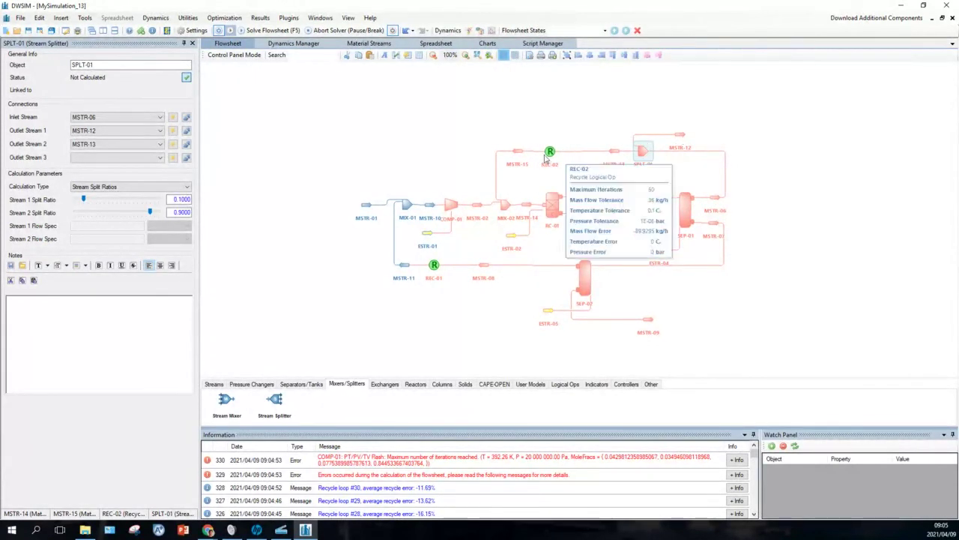
# Inspect recycle block REC-02 and the compound amounts of the liquid product stream MSTR-09
pyautogui.moveTo(550, 152)
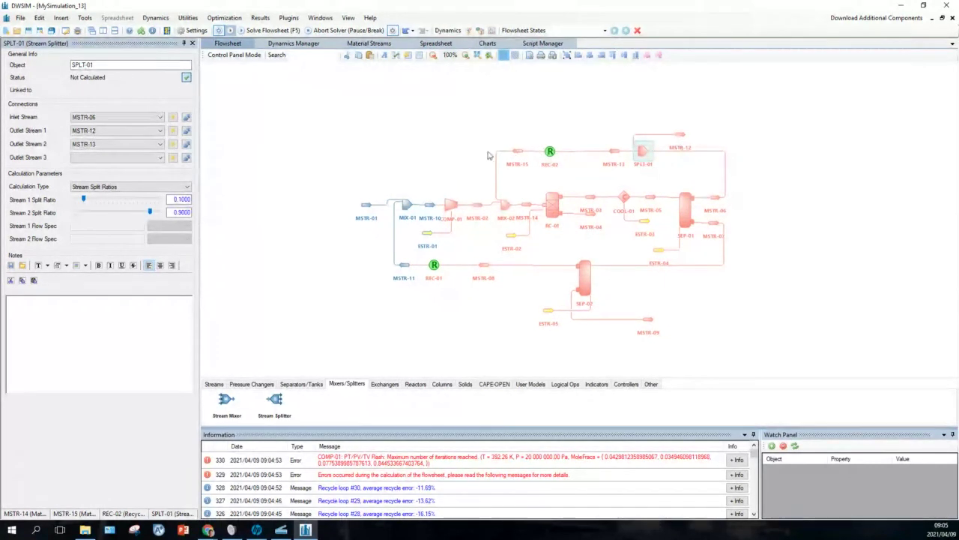
pyautogui.moveTo(433, 213)
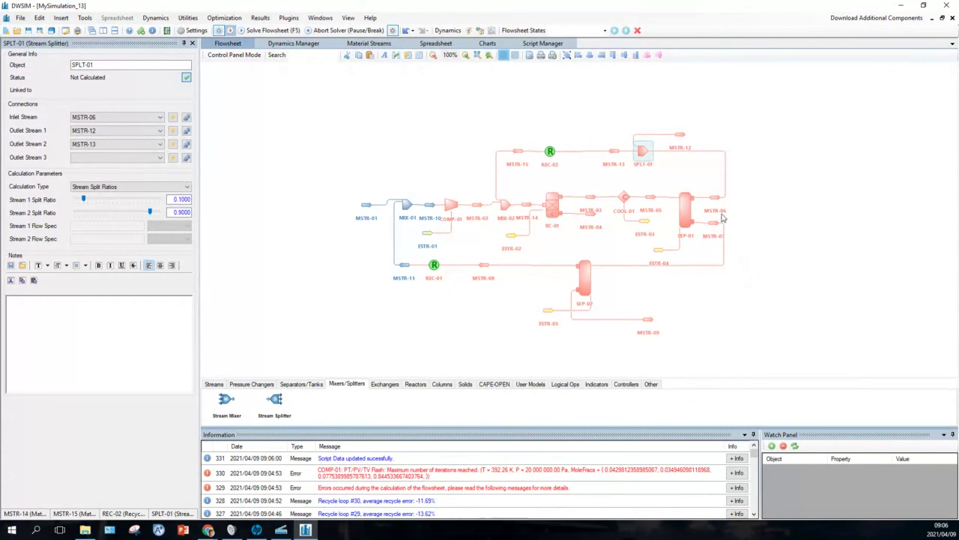
pyautogui.click(649, 323)
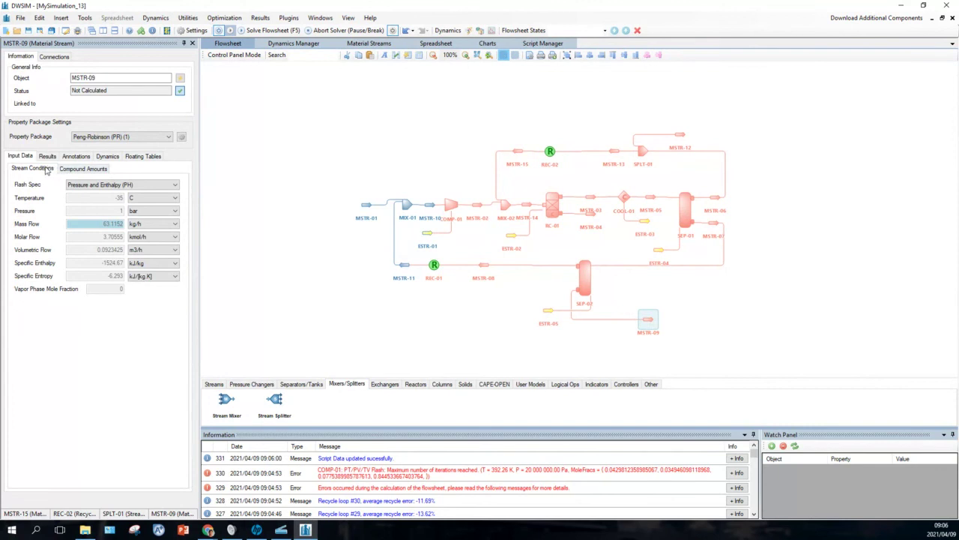
pyautogui.click(83, 169)
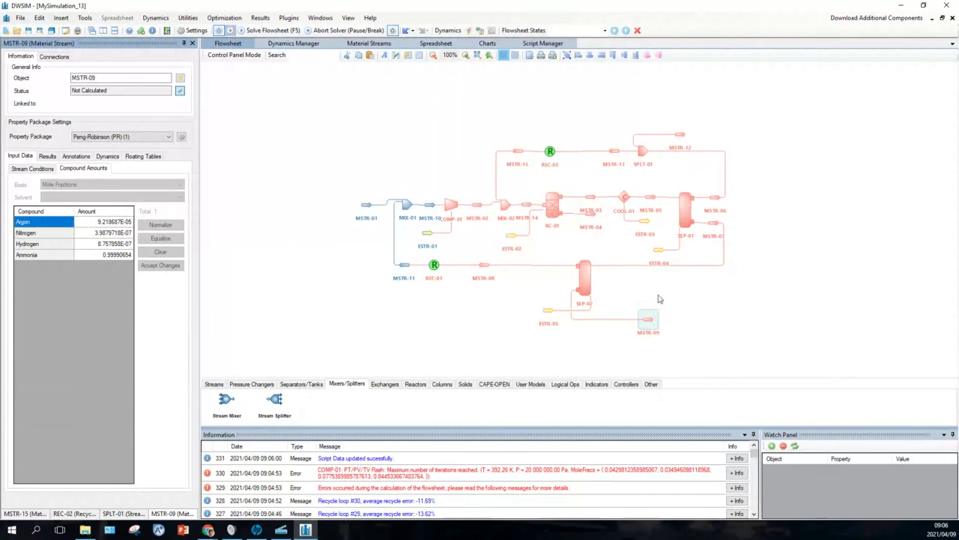
pyautogui.click(766, 291)
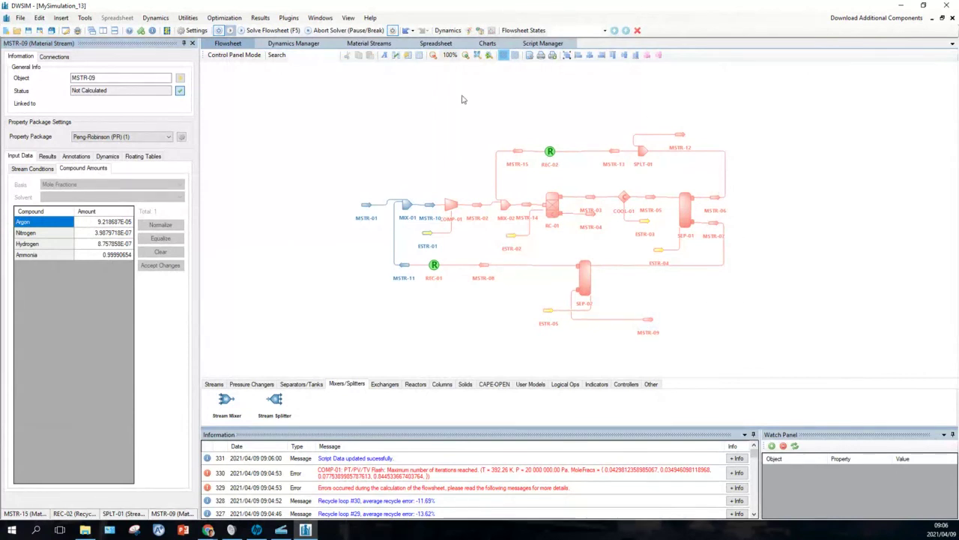
# Disconnect MSTR-15 from Inlet Stream 1 of mixer MIX-02 and try to solve the flowsheet again
pyautogui.click(231, 32)
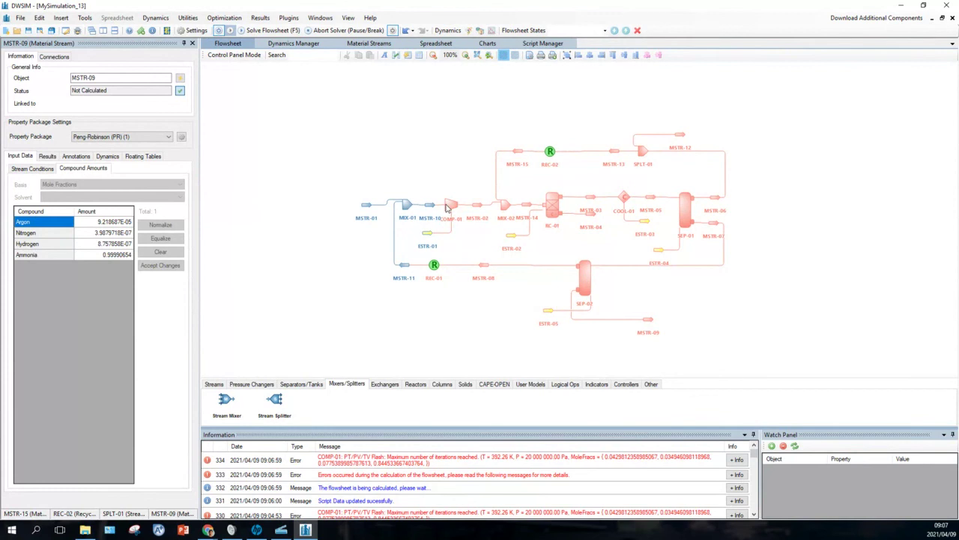
pyautogui.click(506, 208)
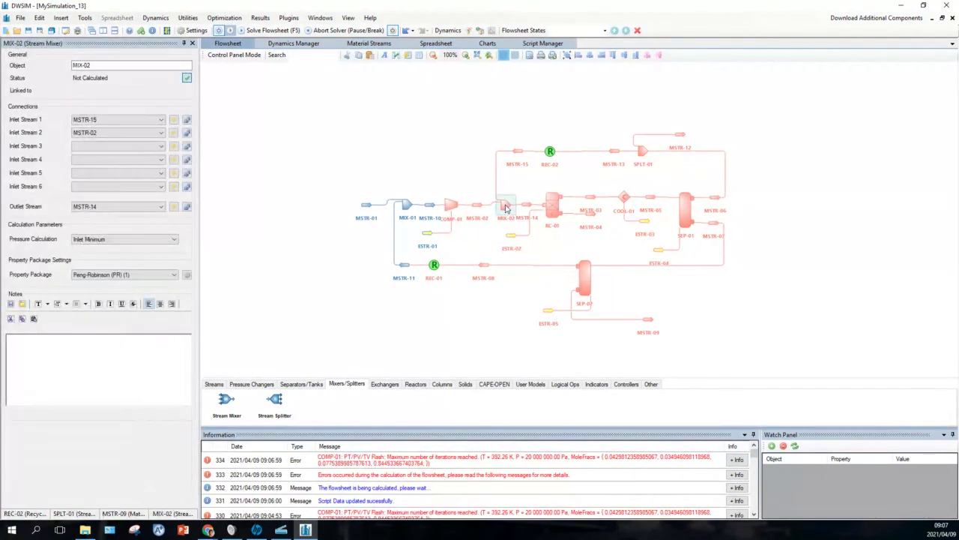
pyautogui.click(187, 121)
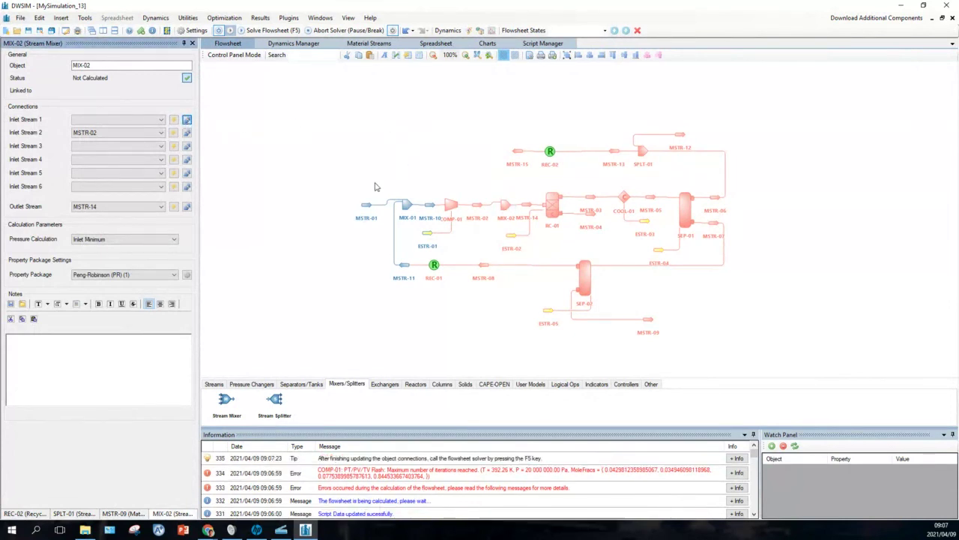
pyautogui.click(231, 30)
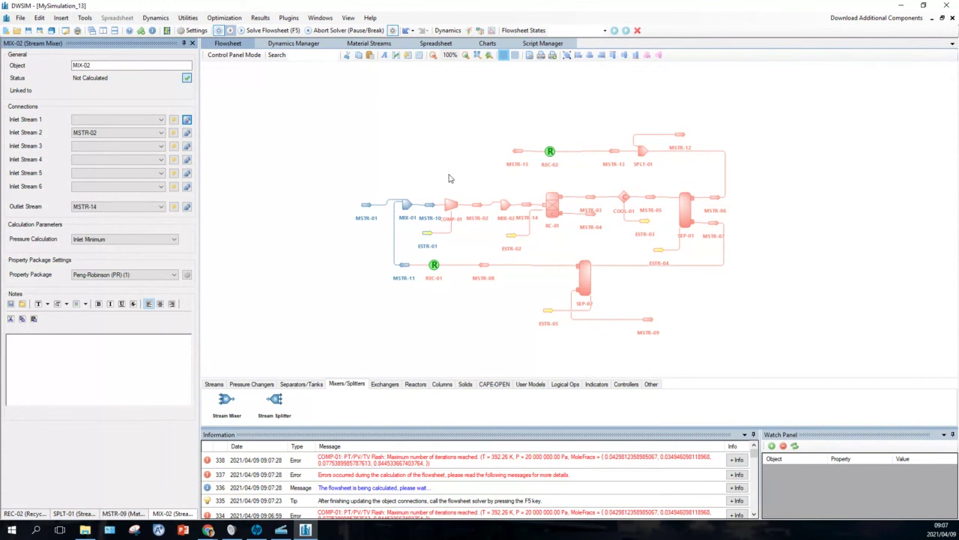
# Set conversion reactor RC-01's calculation mode to Define Outlet Temperature with an outlet temperature of 250 C
pyautogui.click(452, 210)
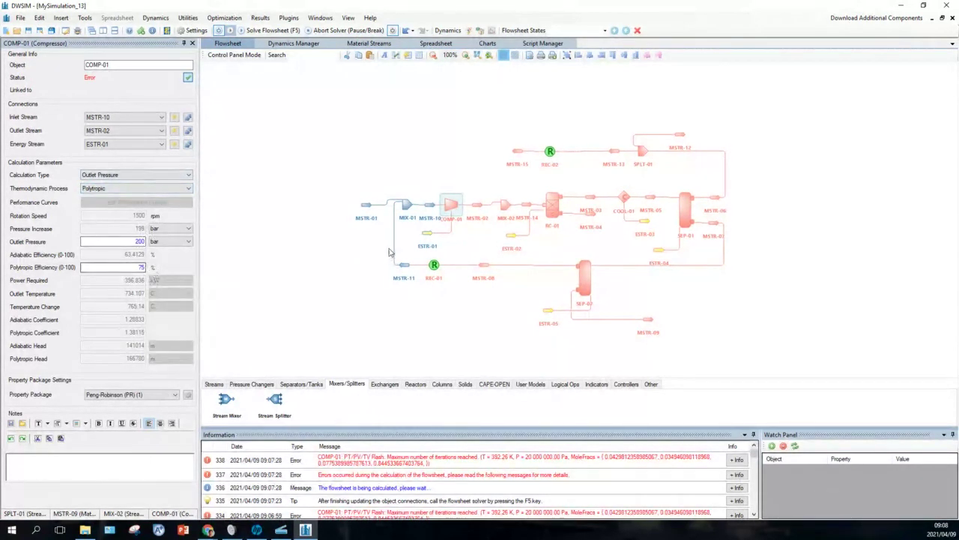
pyautogui.click(505, 208)
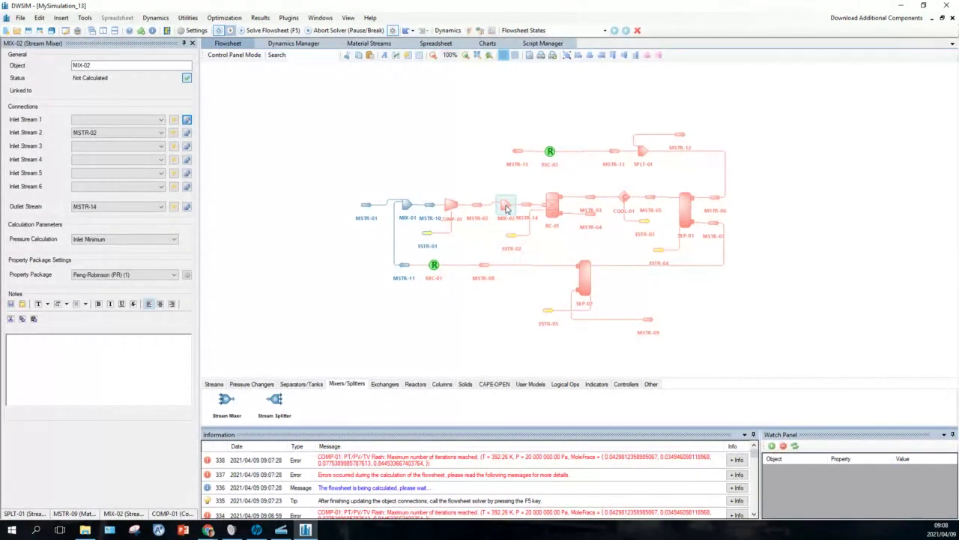
pyautogui.click(551, 208)
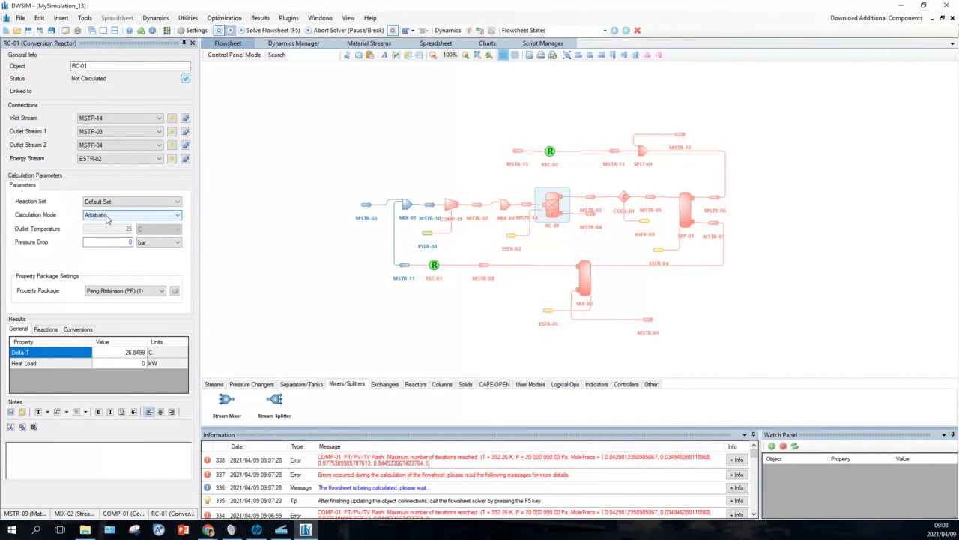
pyautogui.click(178, 216)
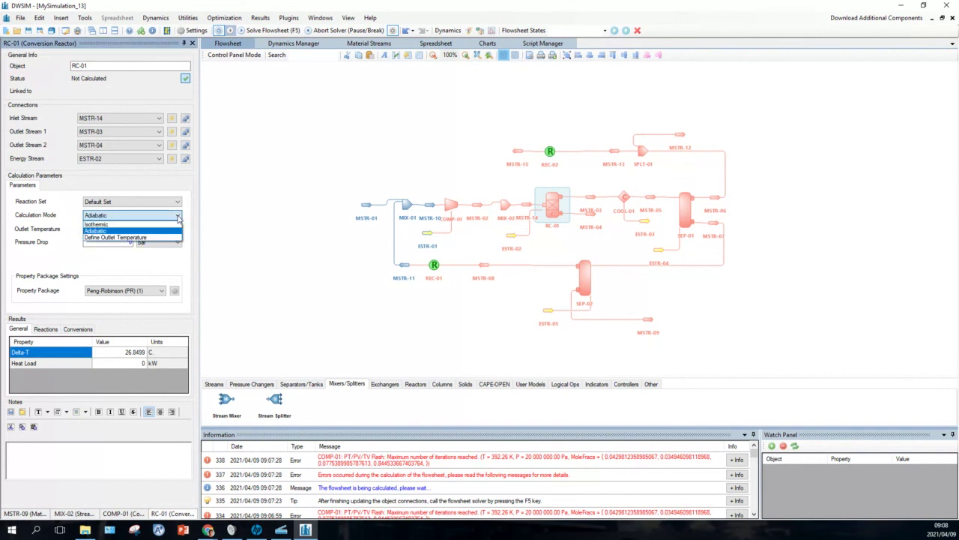
pyautogui.click(131, 237)
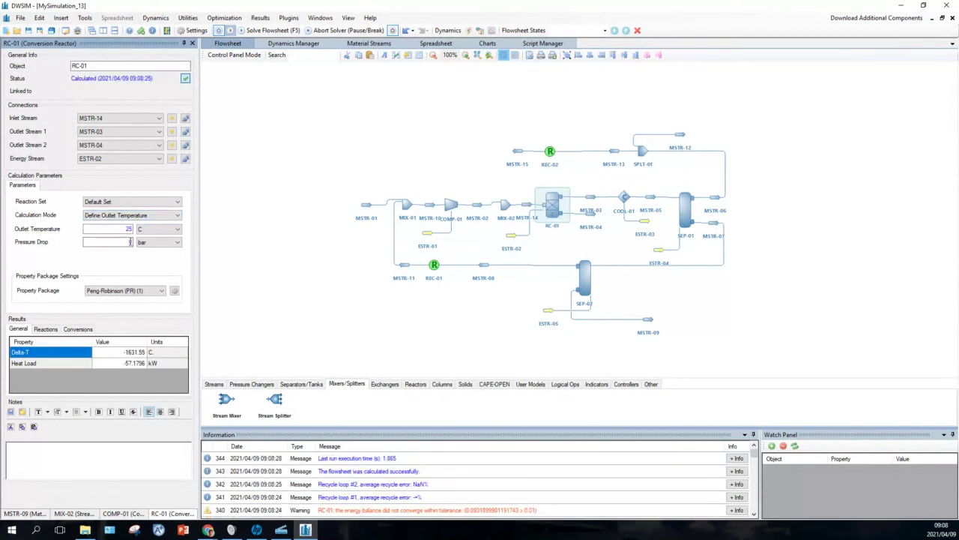
pyautogui.click(129, 229)
pyautogui.doubleClick(129, 229)
pyautogui.write('250')
pyautogui.press('Return')
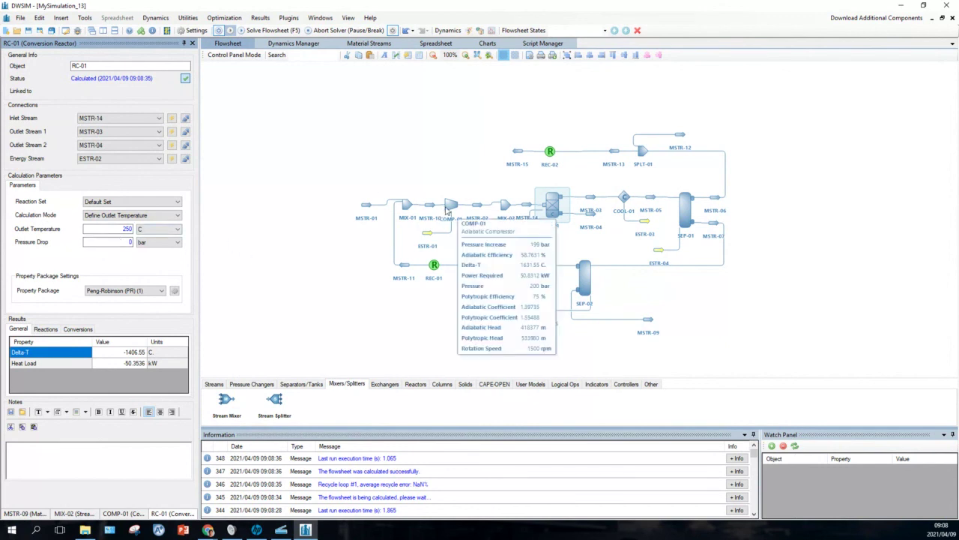
# Reconnect MSTR-15 as Inlet Stream 1 of mixer MIX-02 and solve the flowsheet
pyautogui.click(505, 209)
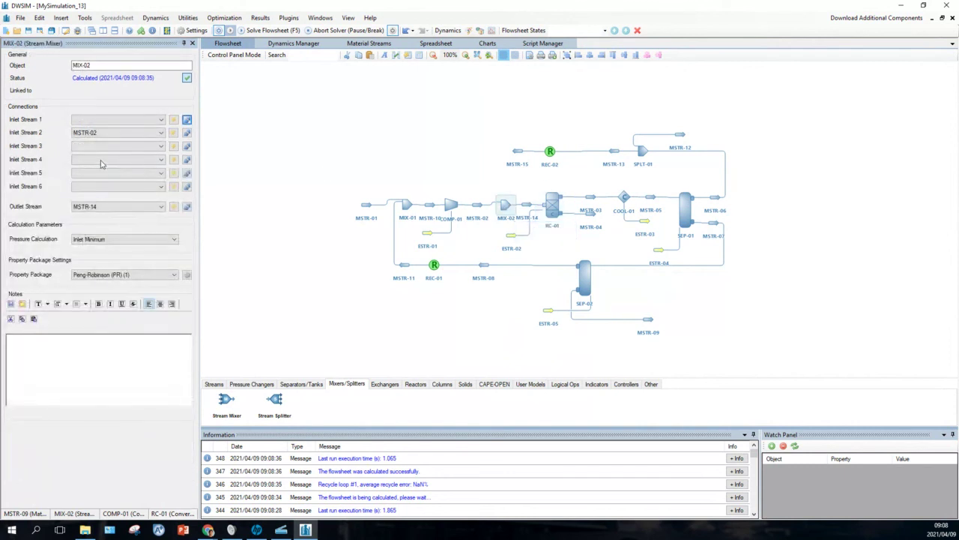
pyautogui.click(161, 124)
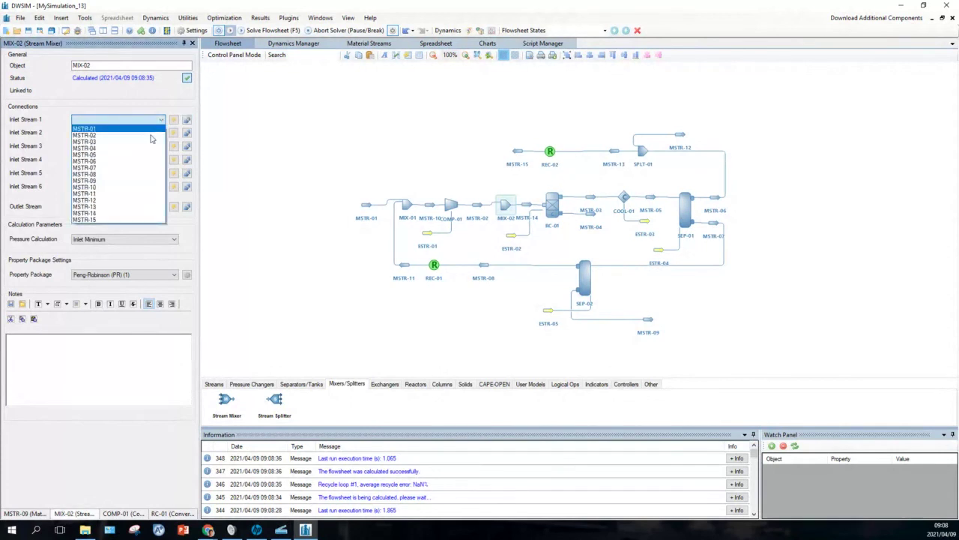
pyautogui.click(124, 220)
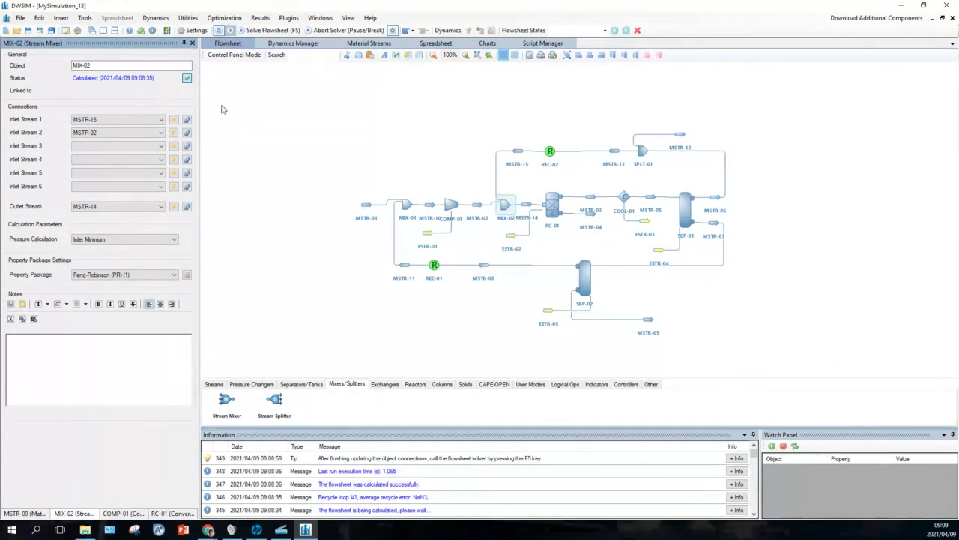
pyautogui.click(272, 31)
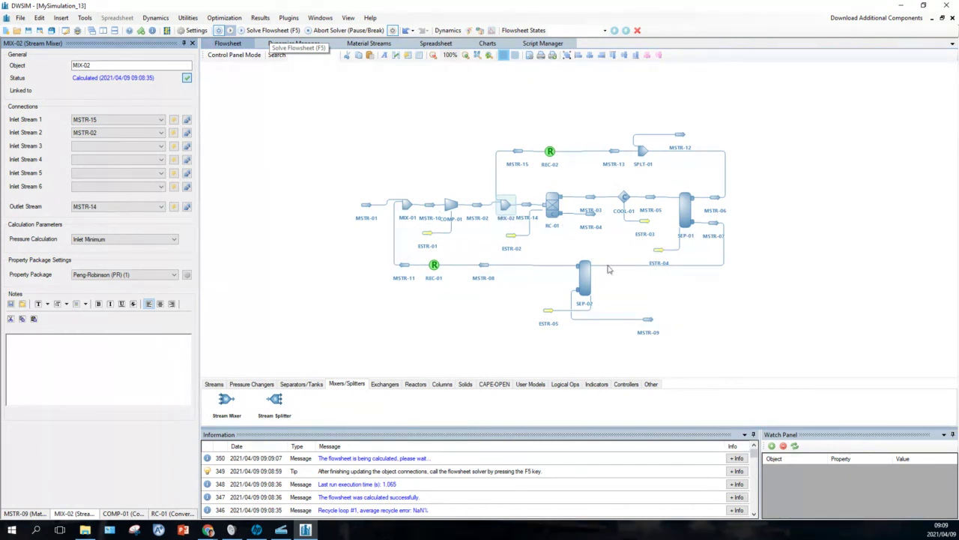
# Review the solved results of product stream MSTR-09 and vapour stream MSTR-08, and the settings of separator SEP-02
pyautogui.moveTo(649, 320)
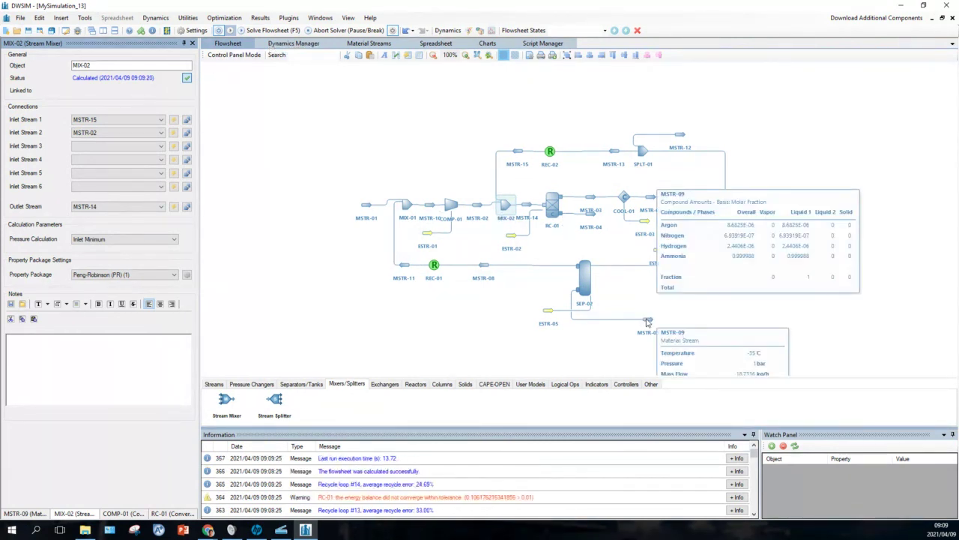
pyautogui.moveTo(648, 321); pyautogui.dragTo(642, 219)
pyautogui.moveTo(655, 219)
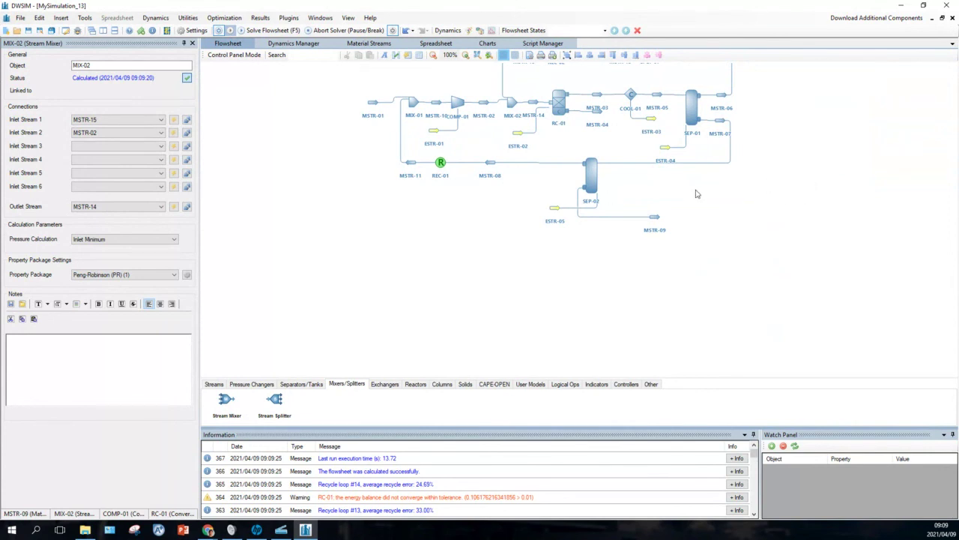
pyautogui.moveTo(491, 165)
pyautogui.moveTo(777, 134); pyautogui.dragTo(765, 218)
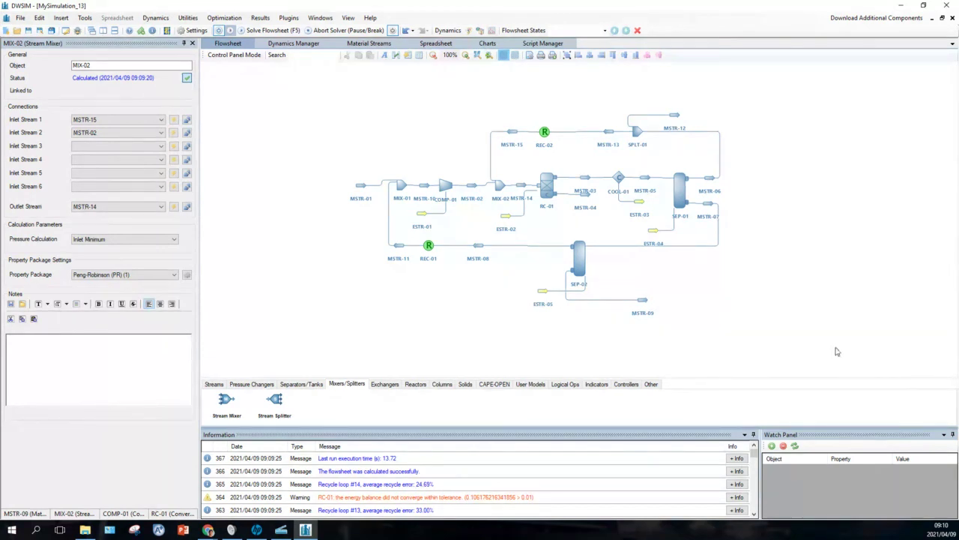
pyautogui.click(579, 257)
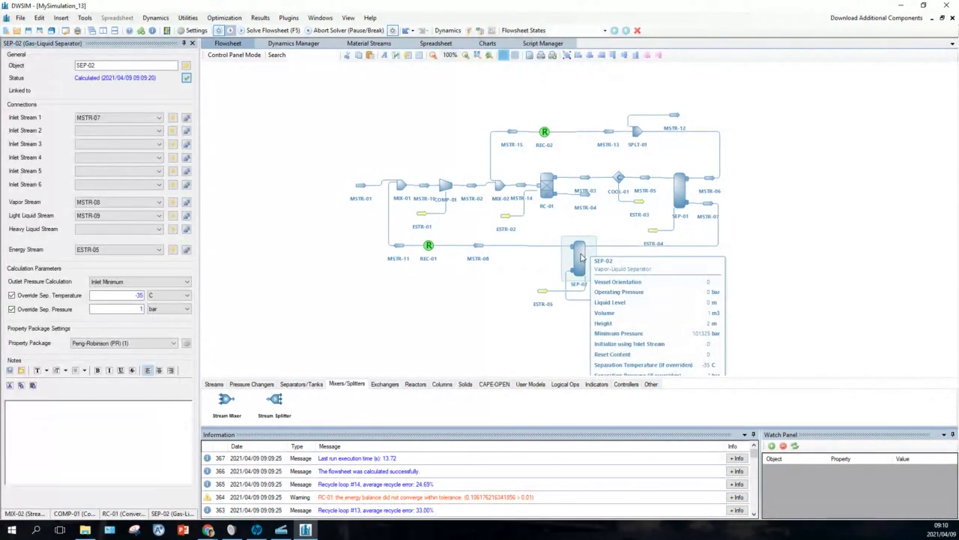
pyautogui.rightClick(581, 257)
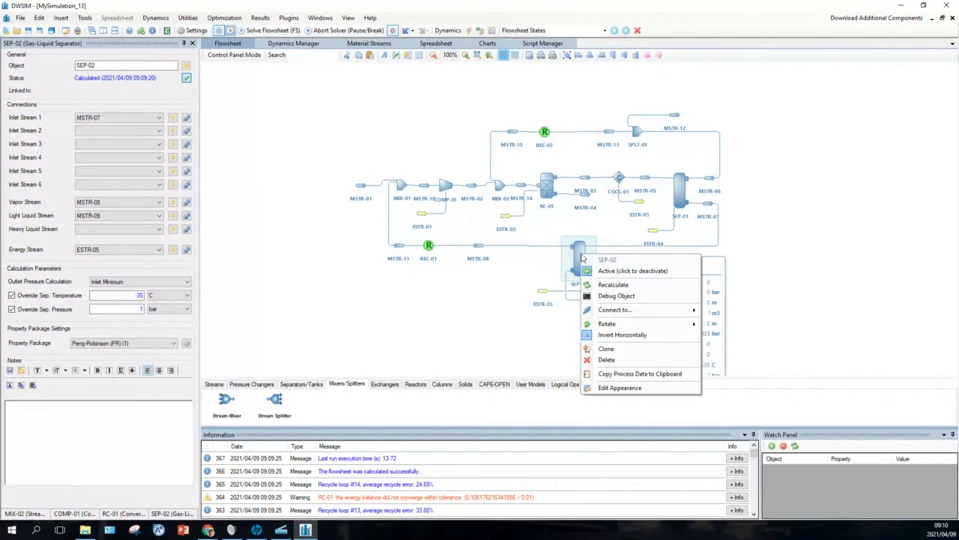
pyautogui.click(472, 301)
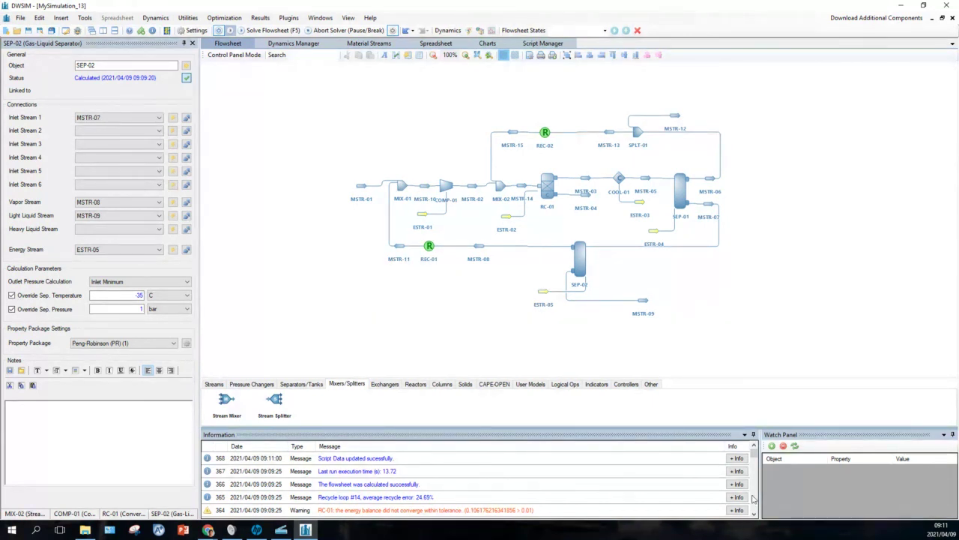
# Examine the results of reactor RC-01, outlet stream MSTR-04, recycle stream MSTR-13 and the streams around compressor COMP-01
pyautogui.moveTo(587, 199)
pyautogui.moveTo(549, 197)
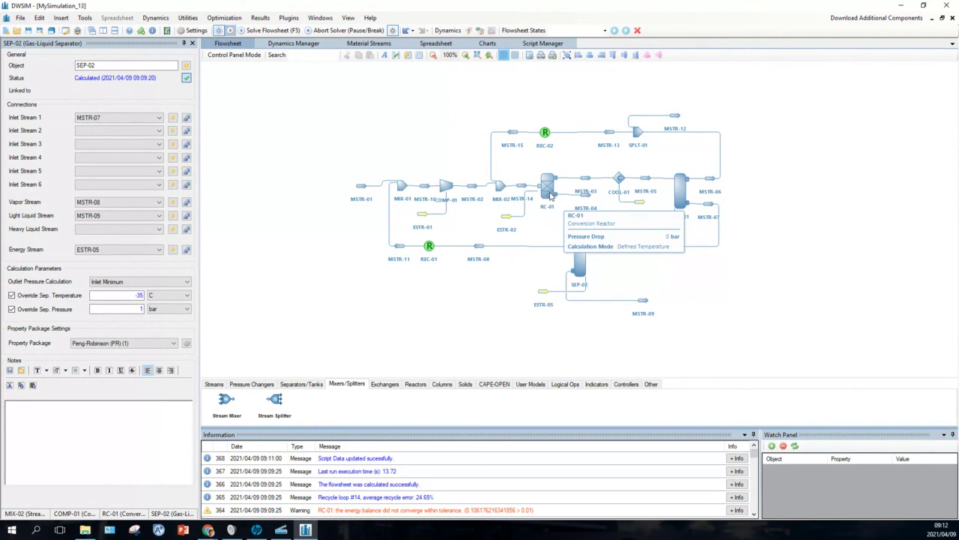
pyautogui.rightClick(412, 135)
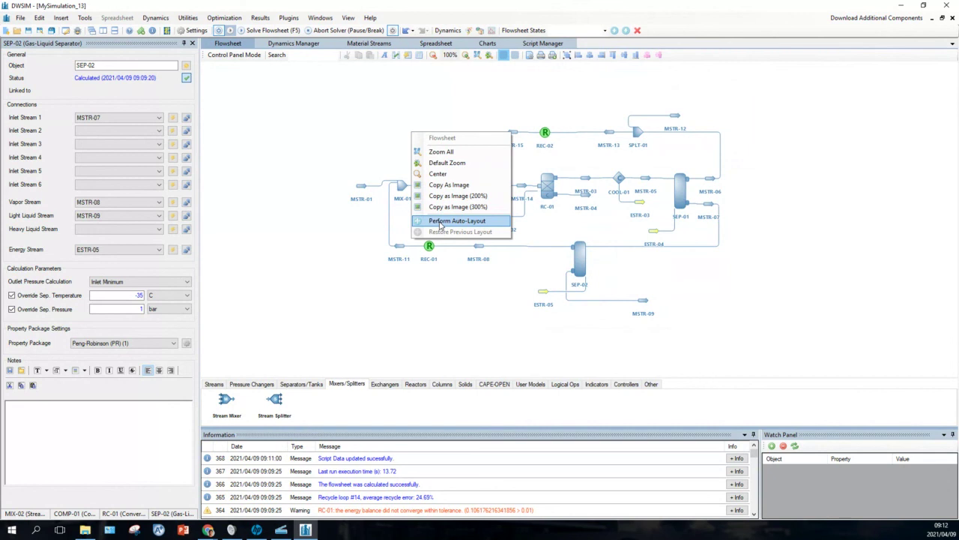
pyautogui.click(403, 123)
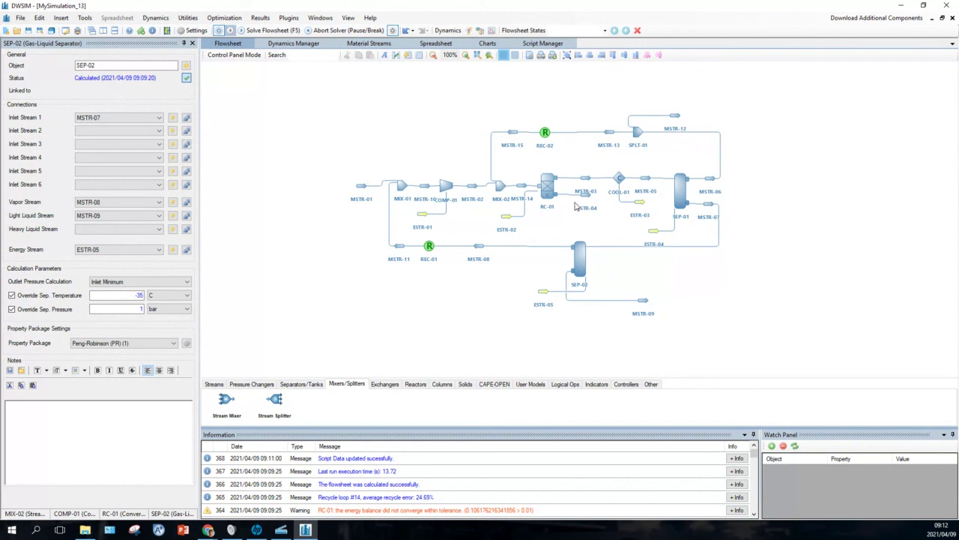
pyautogui.moveTo(610, 135)
pyautogui.moveTo(471, 191)
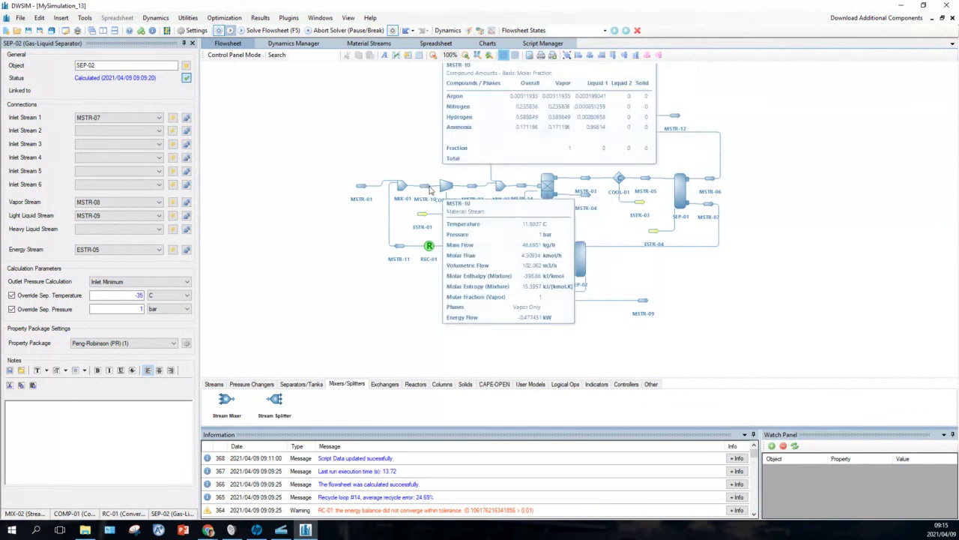
pyautogui.moveTo(442, 190)
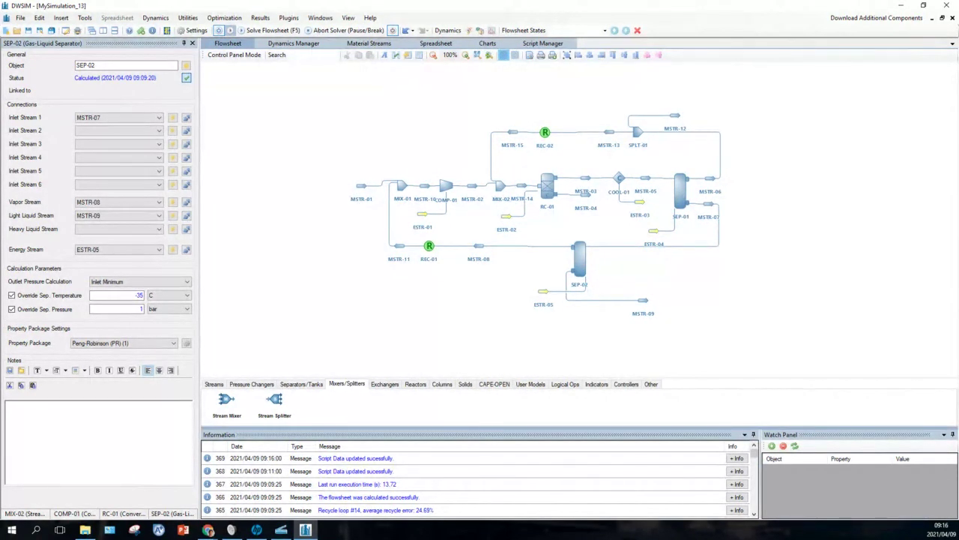
pyautogui.click(209, 530)
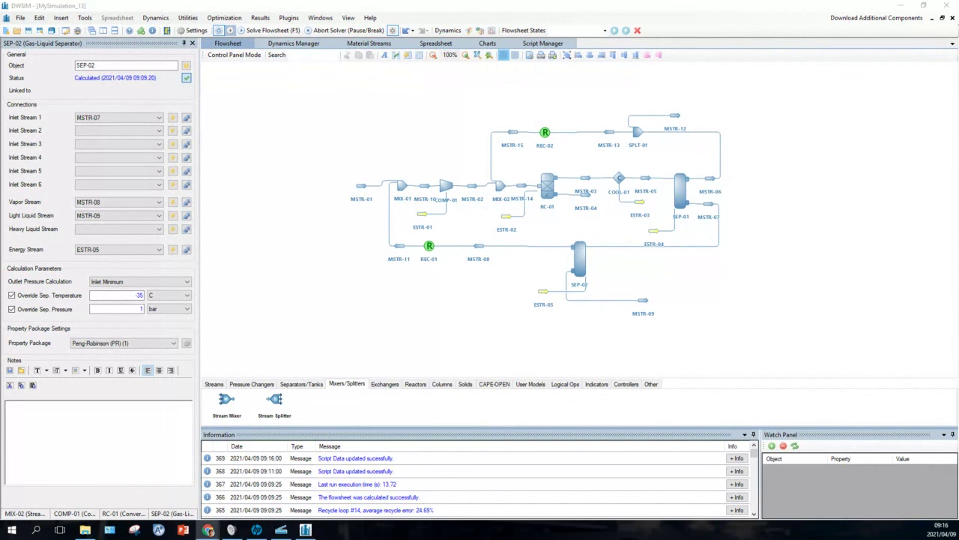